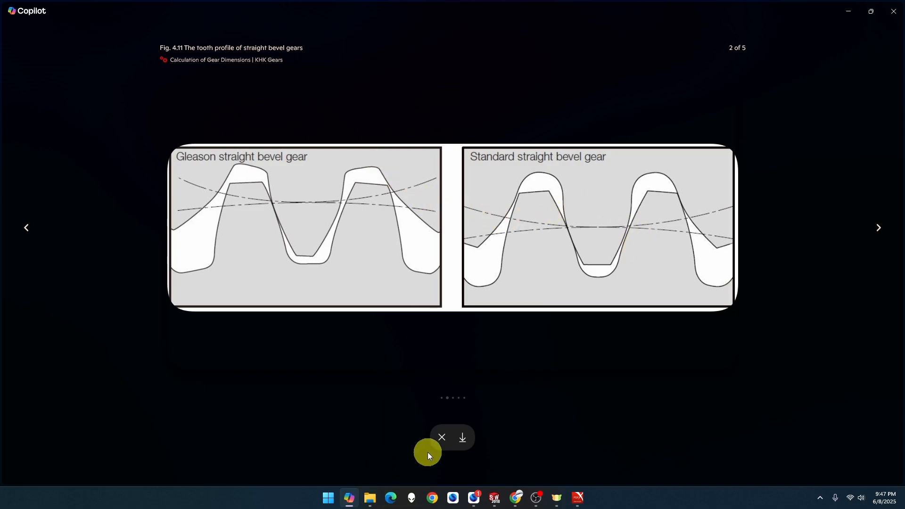
- Close the enlarged bevel gear tooth image and exit Copilot to return to the SOLIDWORKS part
left_click(444, 437)
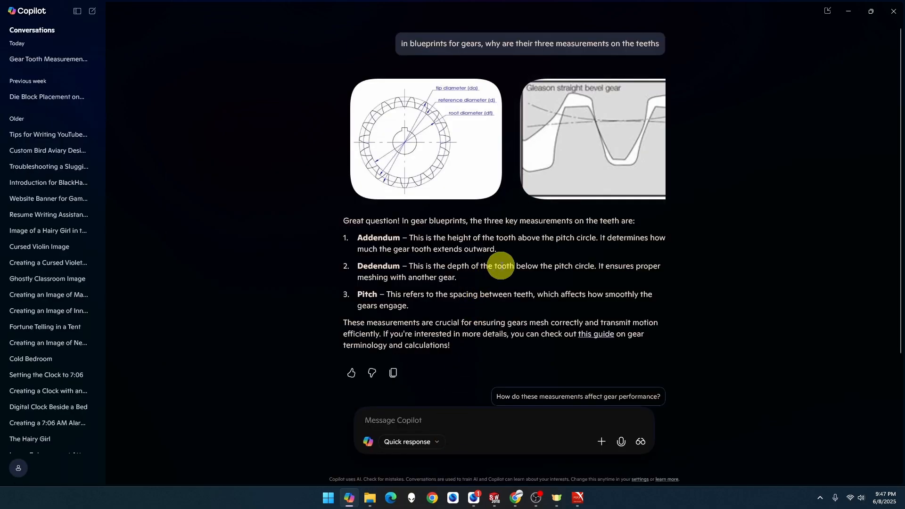
left_click(894, 11)
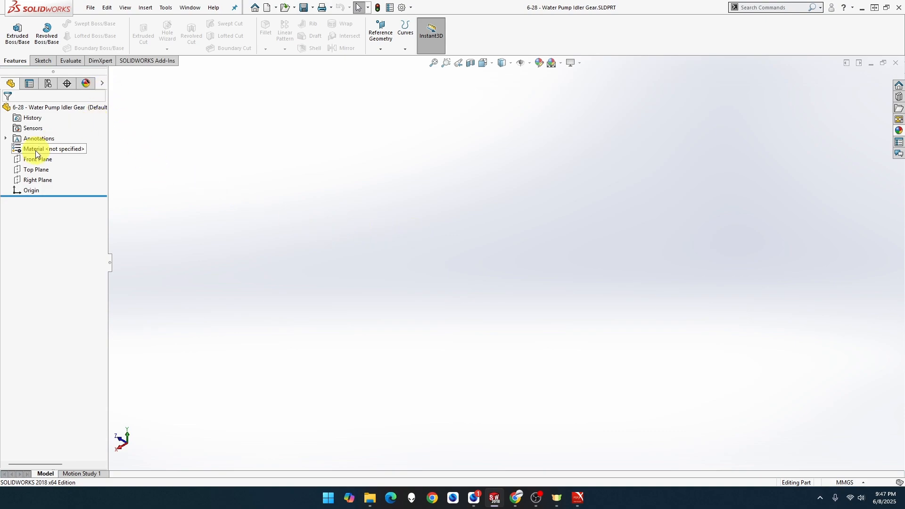
- Start a sketch on the Right Plane and draw a circle of about 74.7 mm radius centred on the origin
right_click(34, 182)
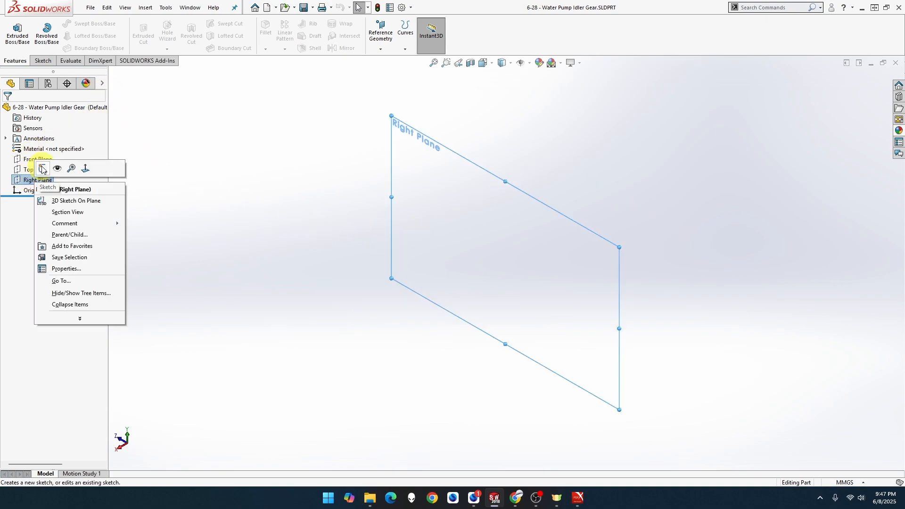
left_click(41, 167)
left_click(81, 23)
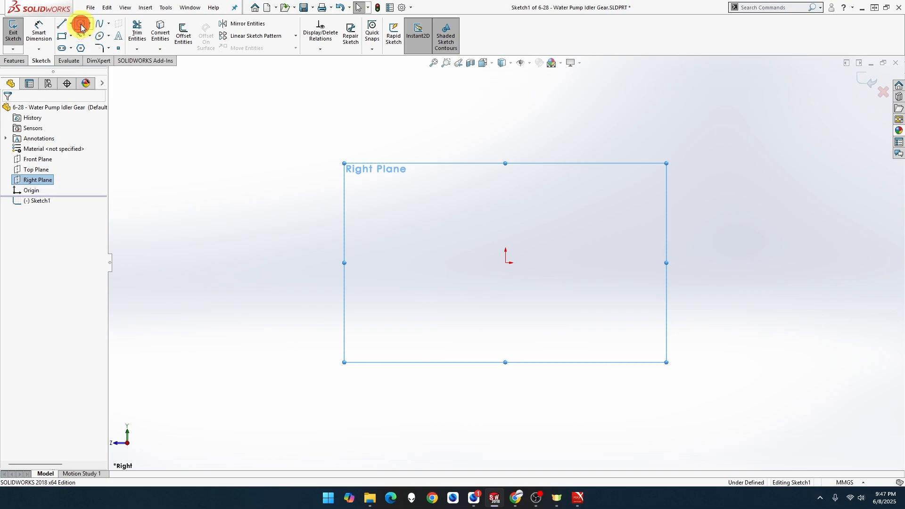
left_click(506, 263)
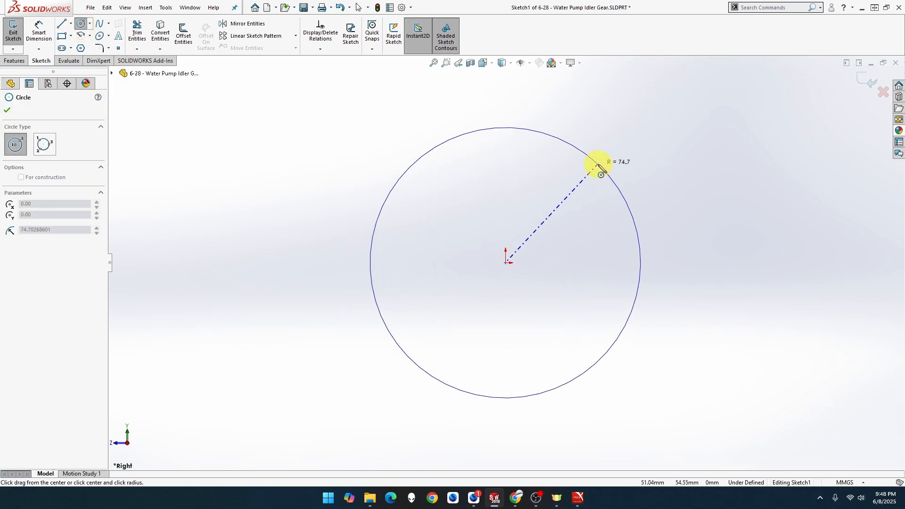
left_click(599, 164)
- Sketch an inner circle of about 62.6 mm radius centred close to the origin, and make both circles construction geometry
left_click(508, 264)
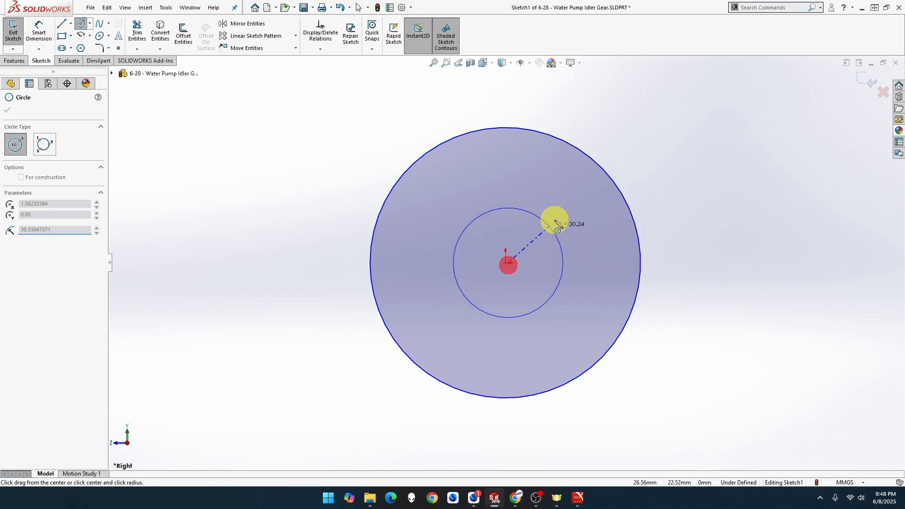
left_click(582, 178)
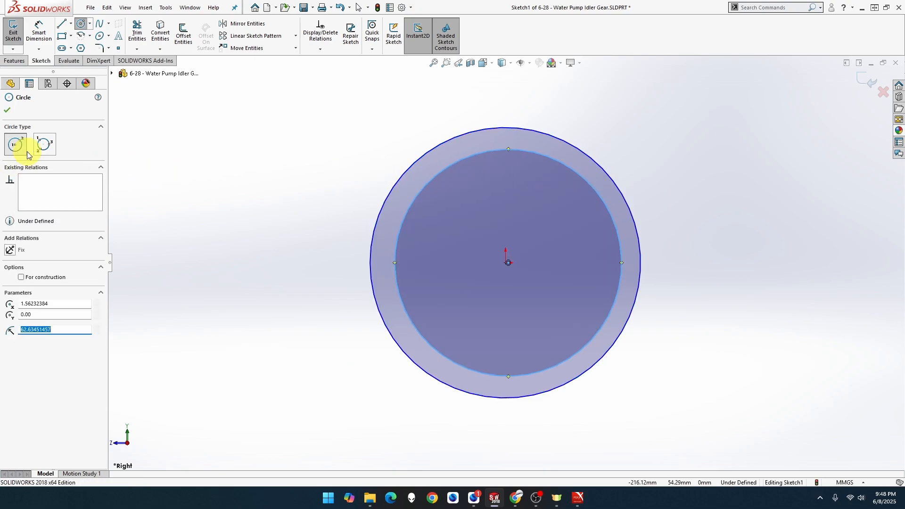
left_click(43, 278)
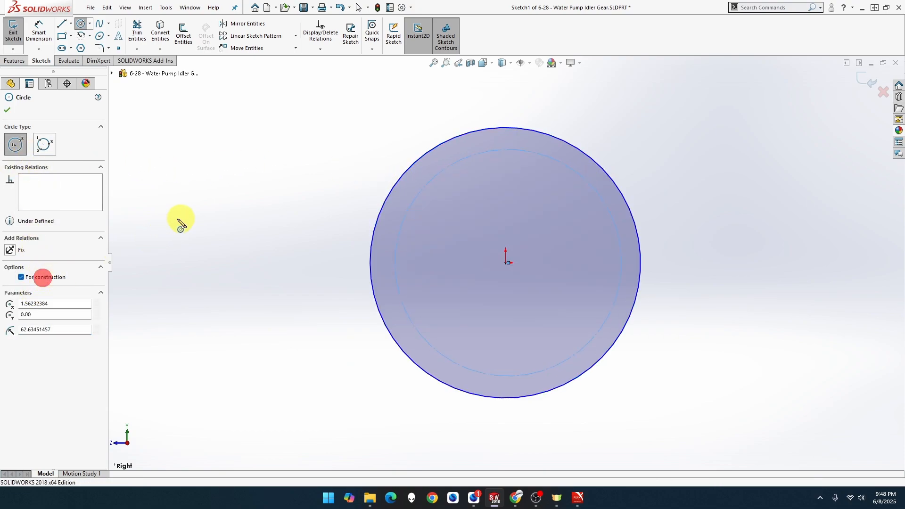
key("Escape")
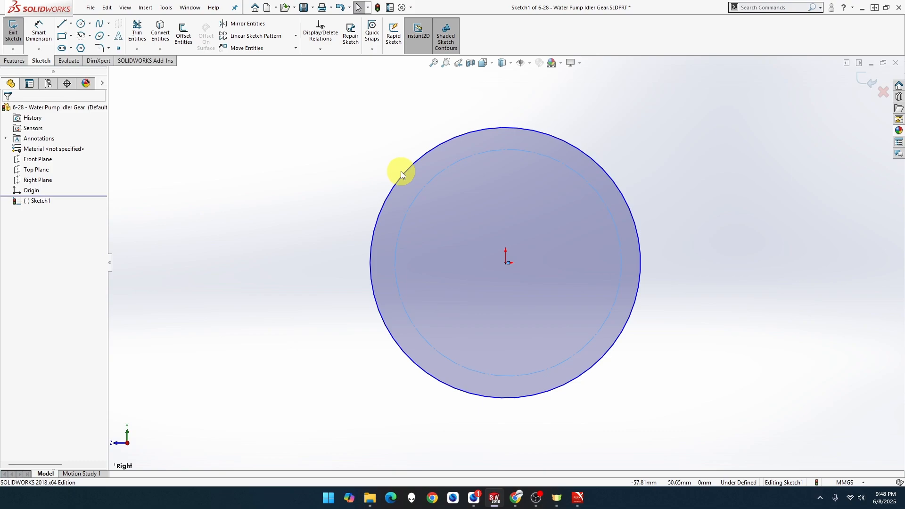
left_click(402, 171)
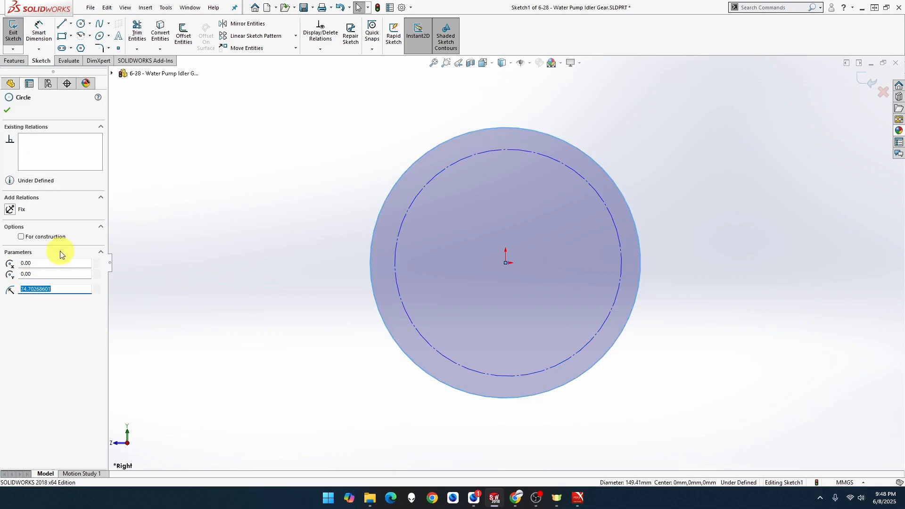
left_click(63, 237)
- Dimension the outer construction circle with a diameter of 49.5 mm
left_click(38, 32)
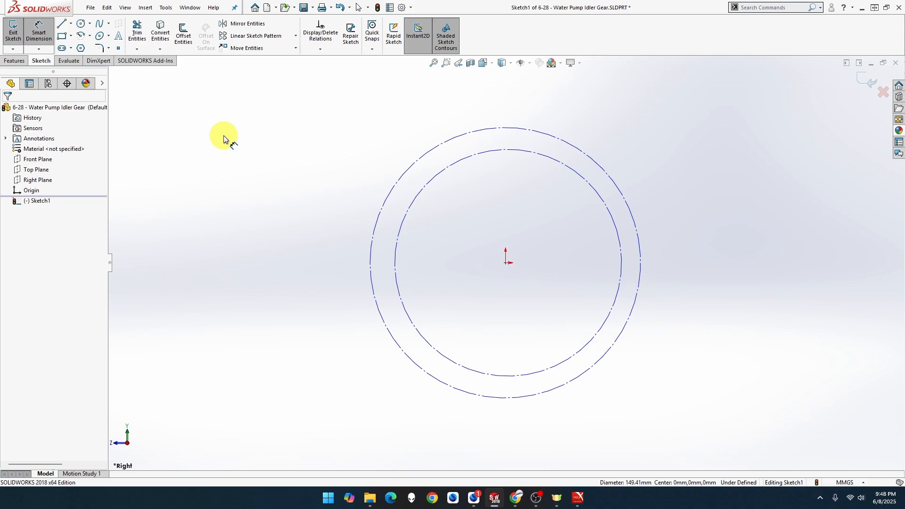
left_click(409, 171)
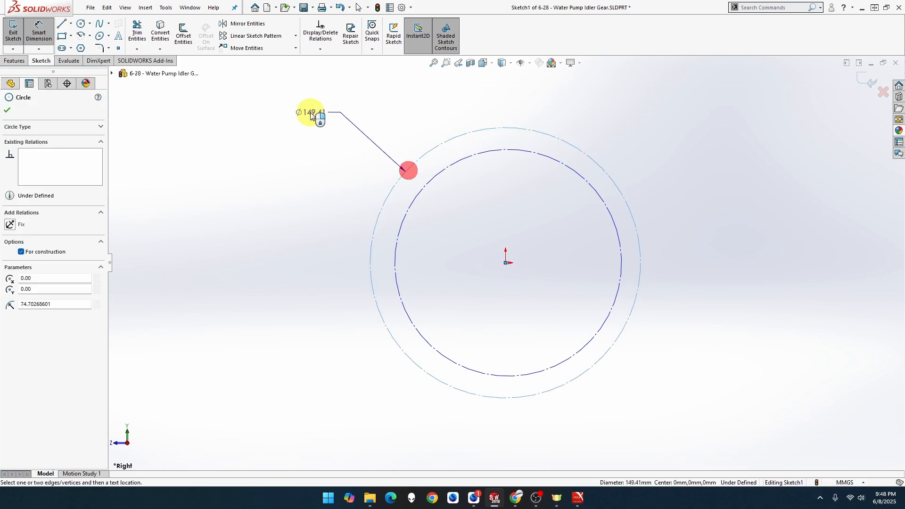
left_click(287, 106)
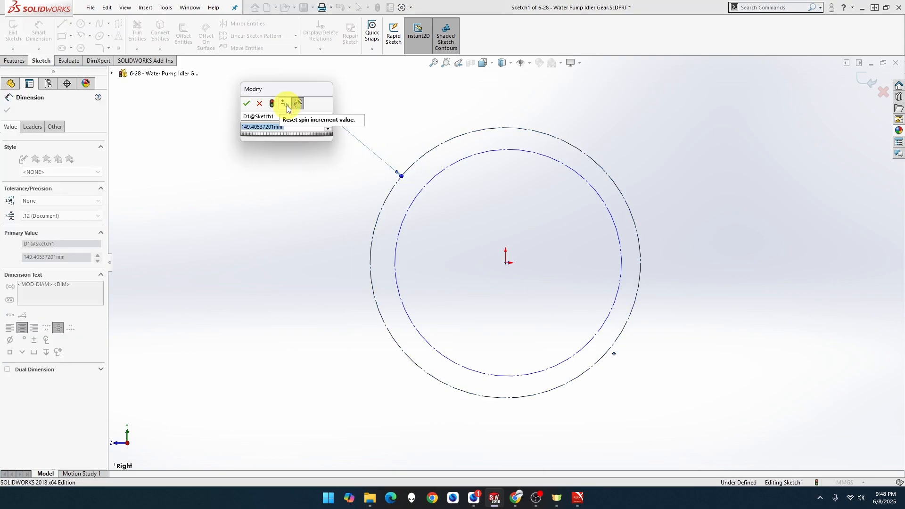
type("49.5")
key("Return")
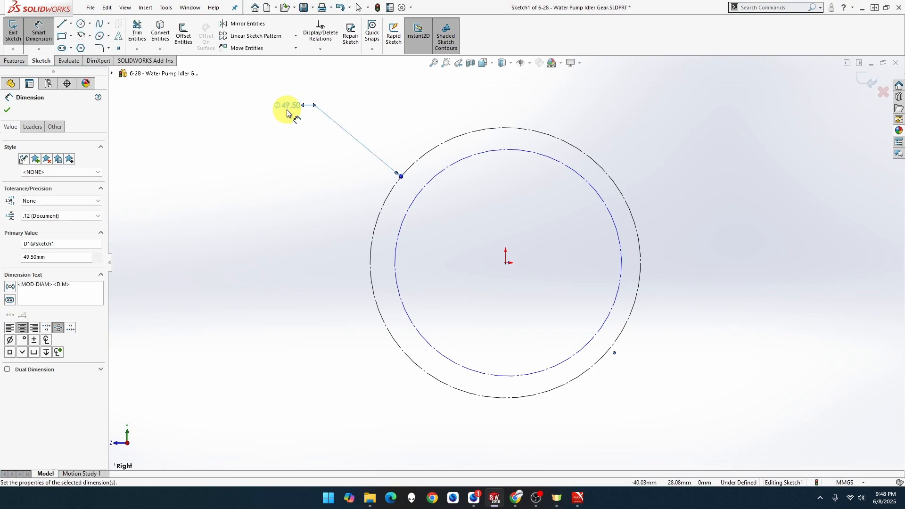
- Dimension the inner construction circle with a diameter of 43.5 mm
left_click(403, 222)
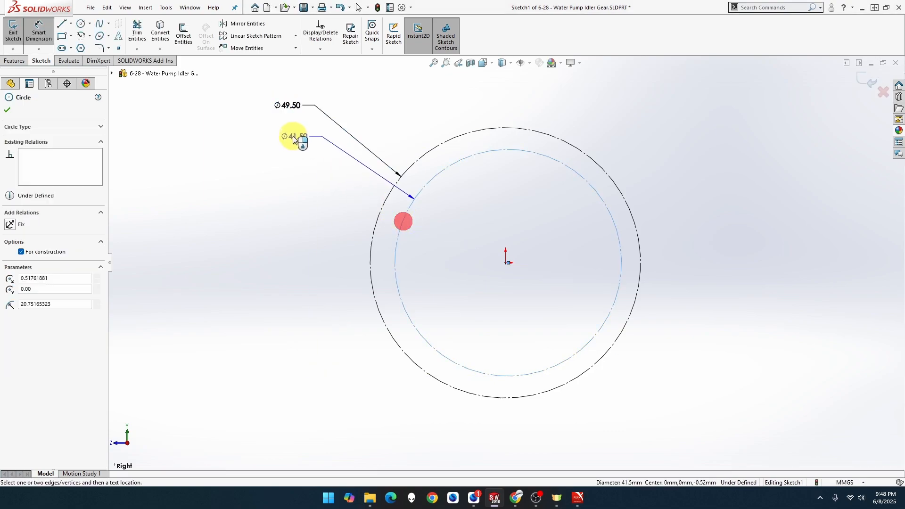
left_click(284, 134)
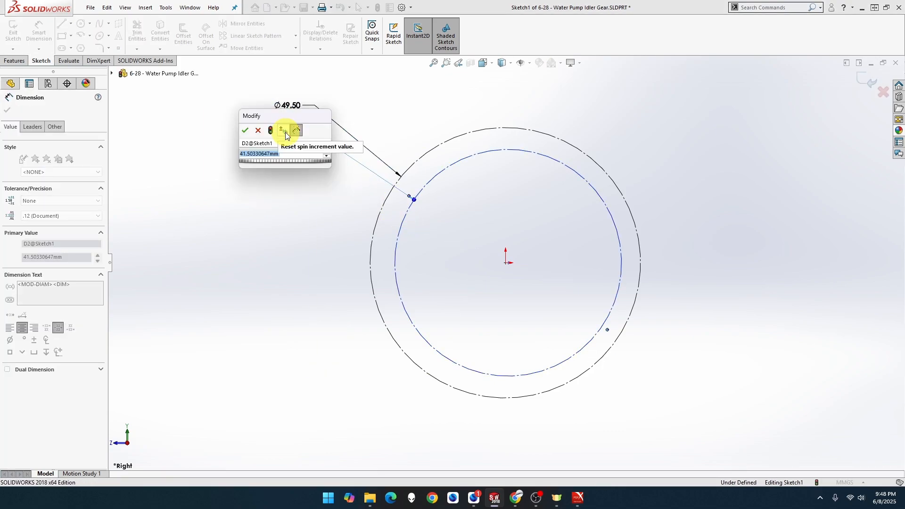
type("43.5")
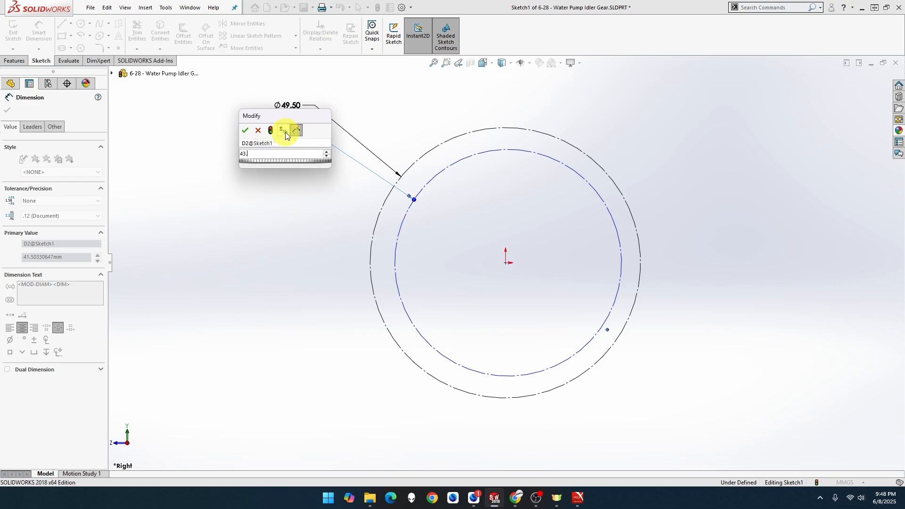
key("Return")
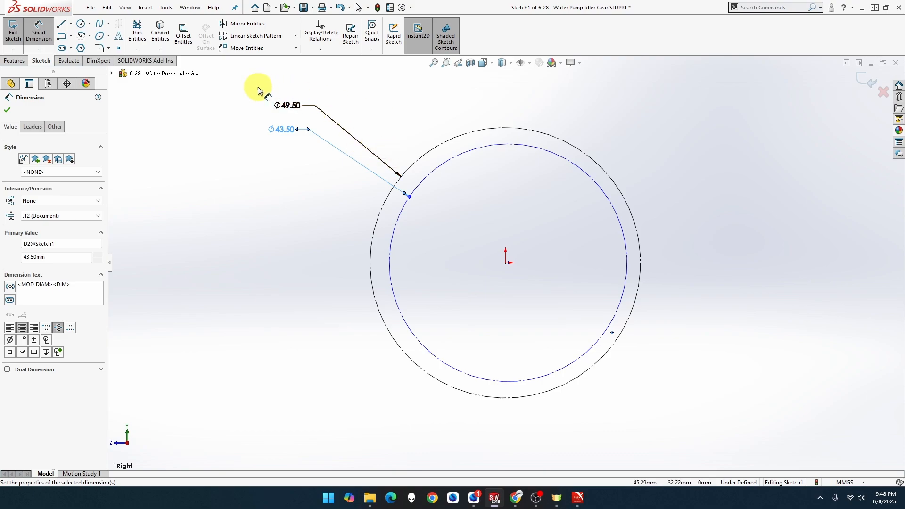
- Draw a vertical centerline from the origin up to the topmost point of the outer construction circle
left_click(71, 23)
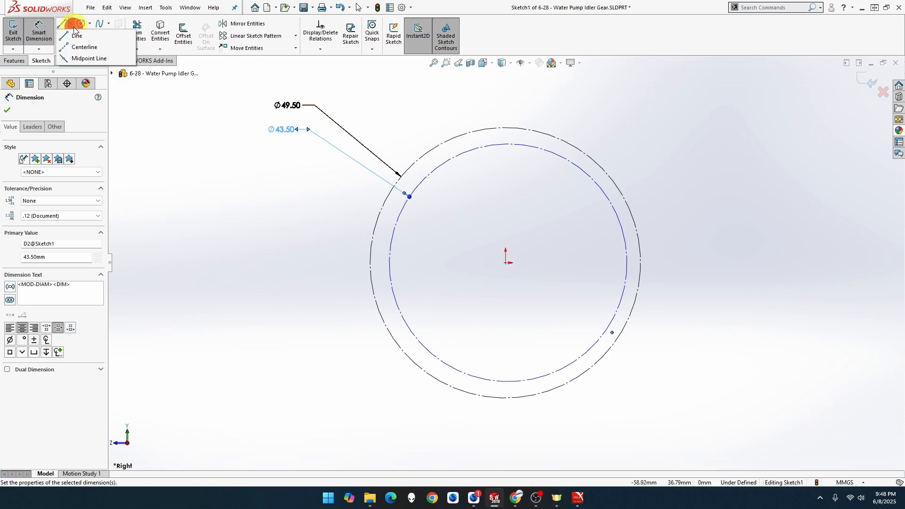
left_click(65, 47)
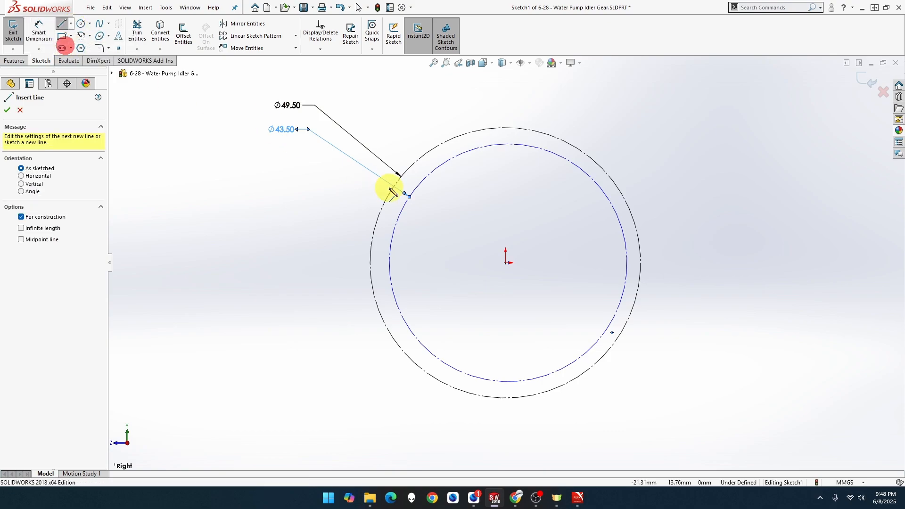
left_click(506, 263)
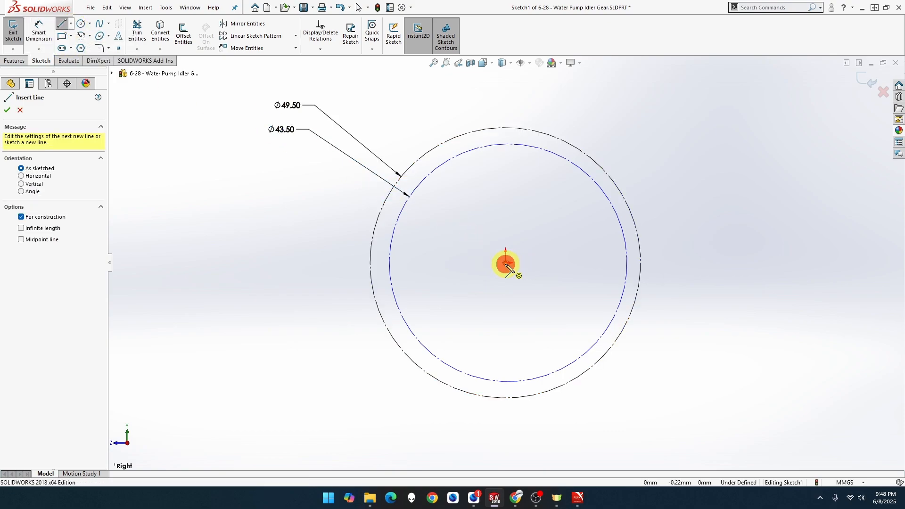
left_click(506, 128)
key("Escape")
left_click(508, 172)
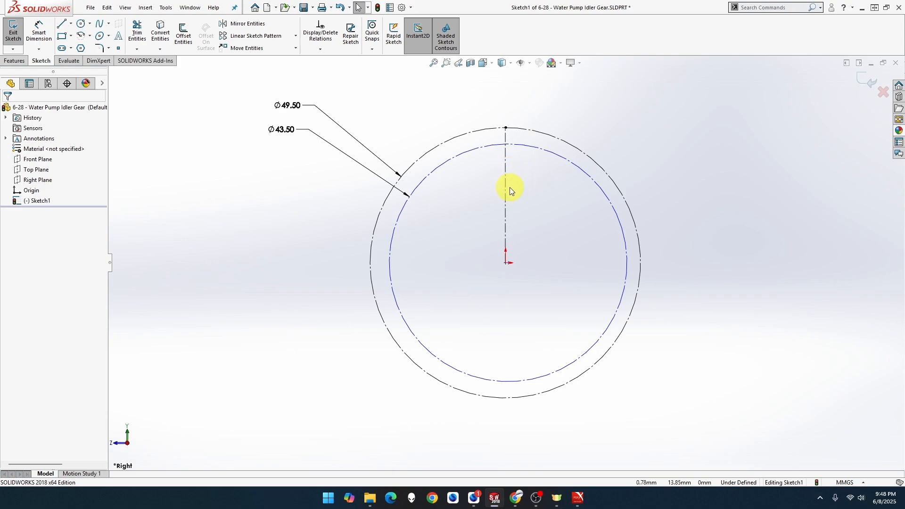
left_click(507, 191)
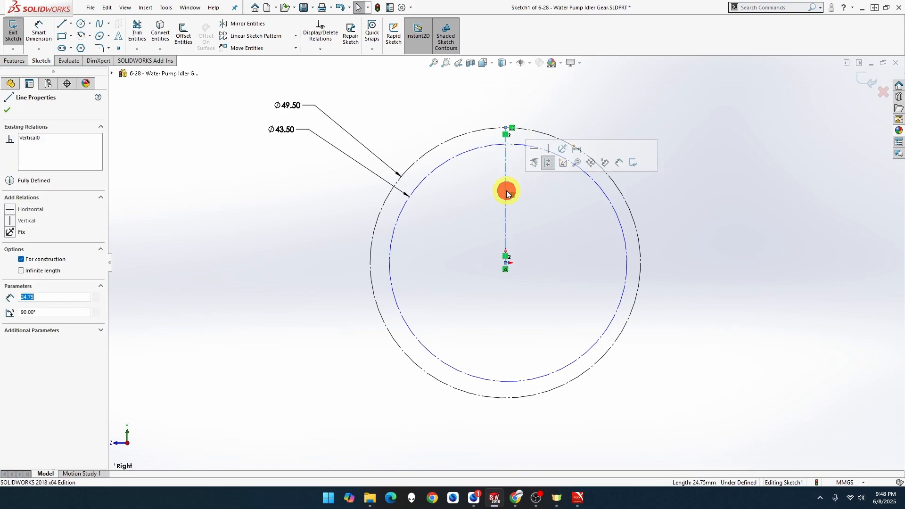
left_click(550, 150)
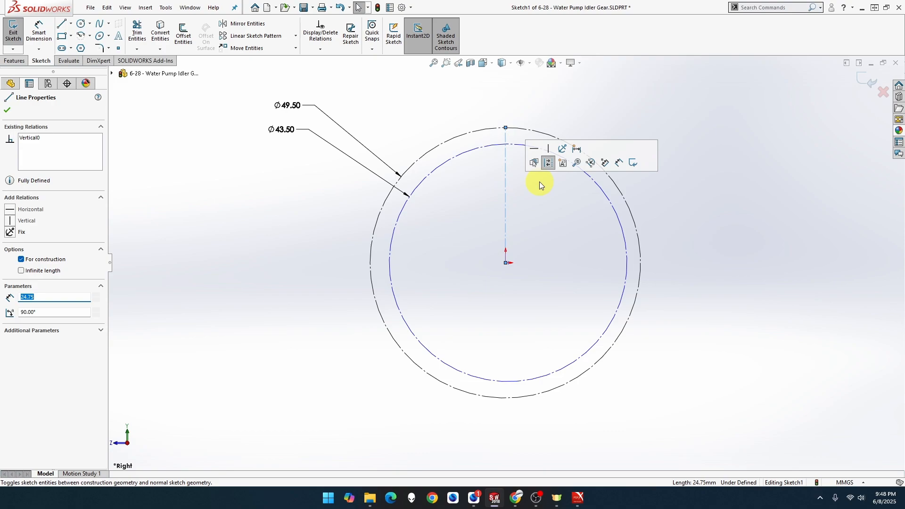
- Sketch a centre-point arc about the origin just above the outer circle, starting over the centerline, with about 27.4 mm radius and 6.8° sweep
scroll(533, 123, "down", 3)
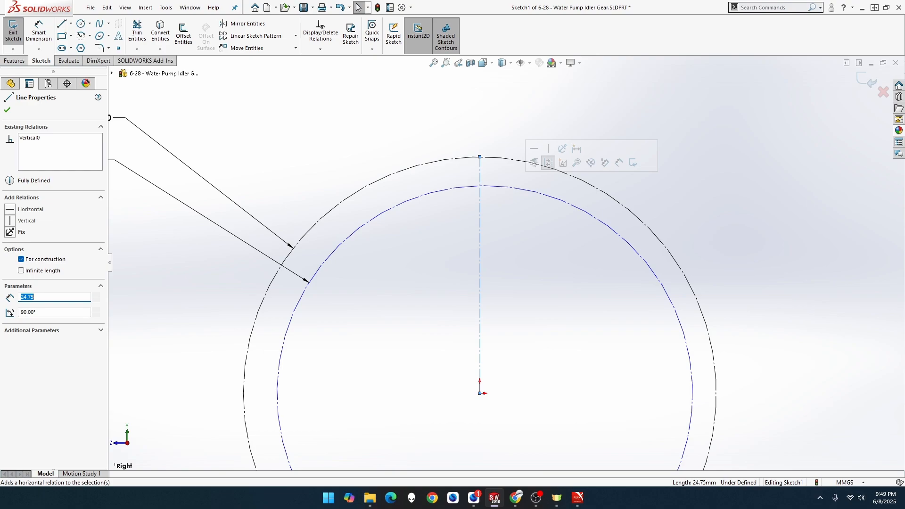
key("alt+Tab")
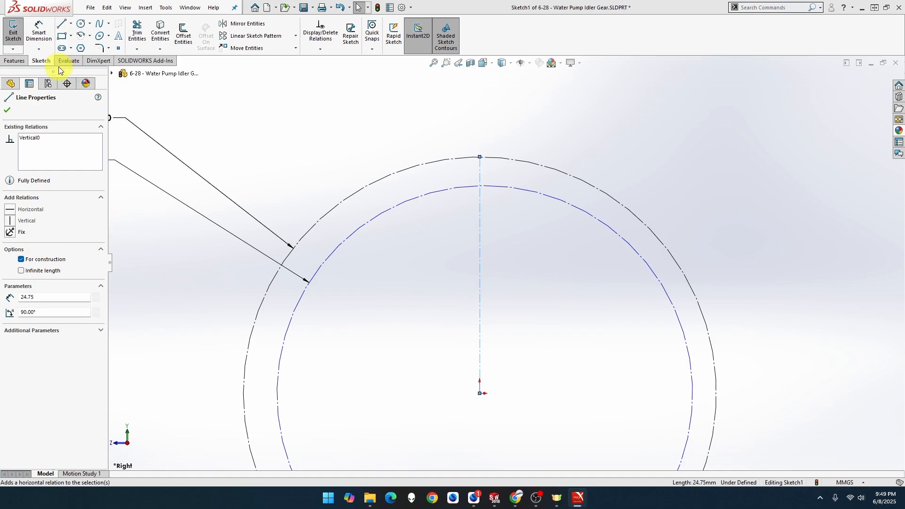
left_click(80, 24)
left_click(80, 35)
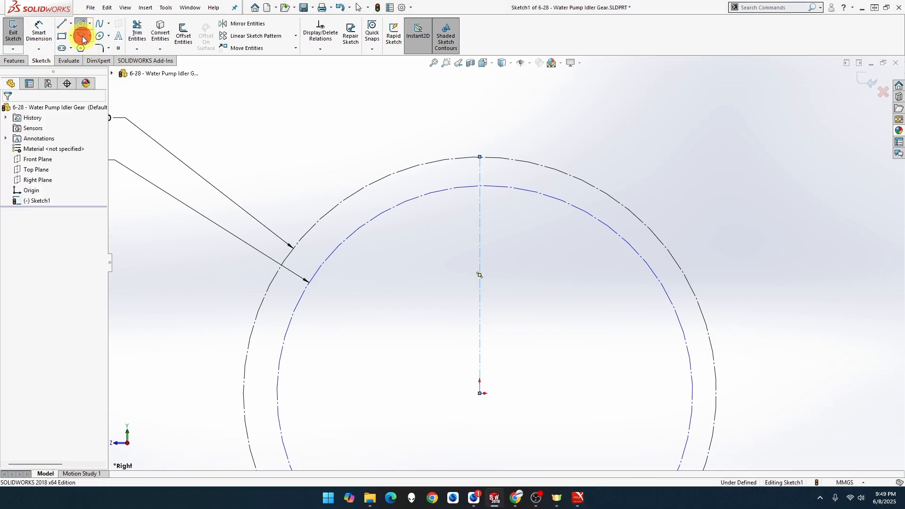
left_click(481, 393)
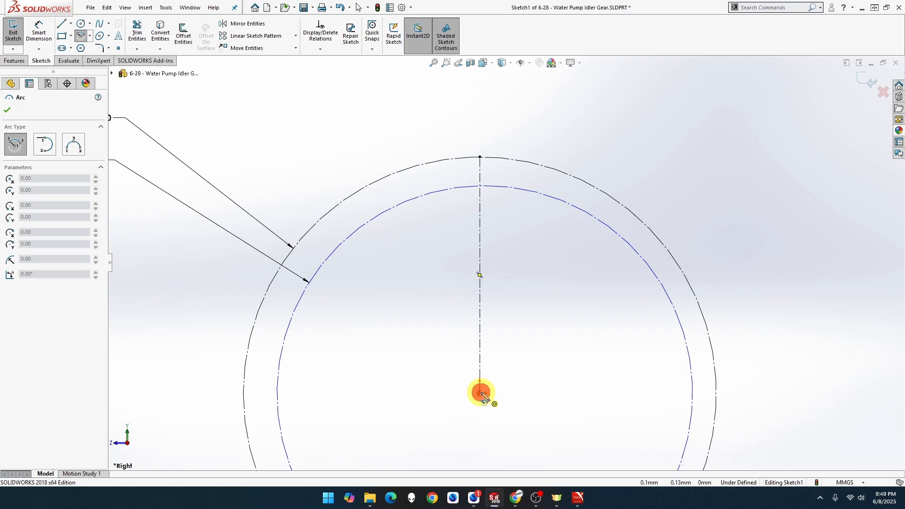
left_click(480, 132)
left_click(511, 134)
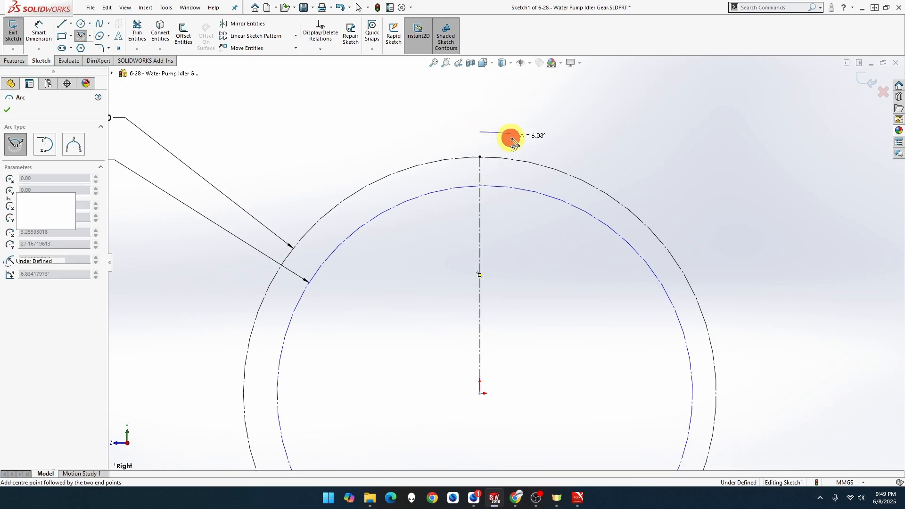
left_click(511, 201)
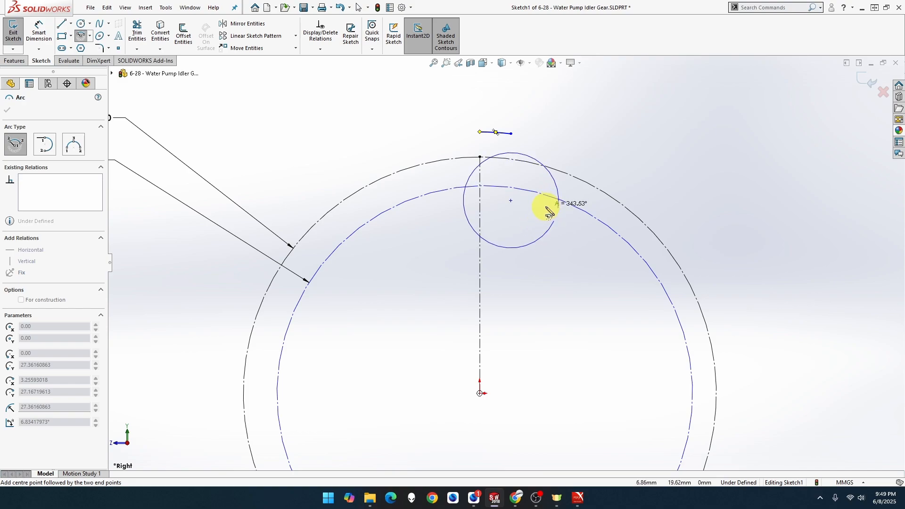
key("Escape")
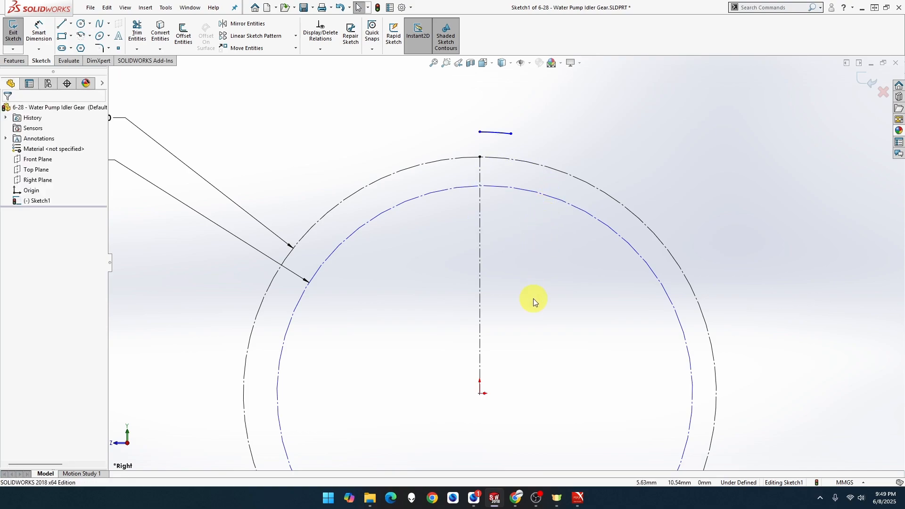
- Sketch a second short origin-centred arc of about 20.4 mm radius just inside the inner circle, on the same side of the centerline
left_click(81, 23)
left_click(84, 36)
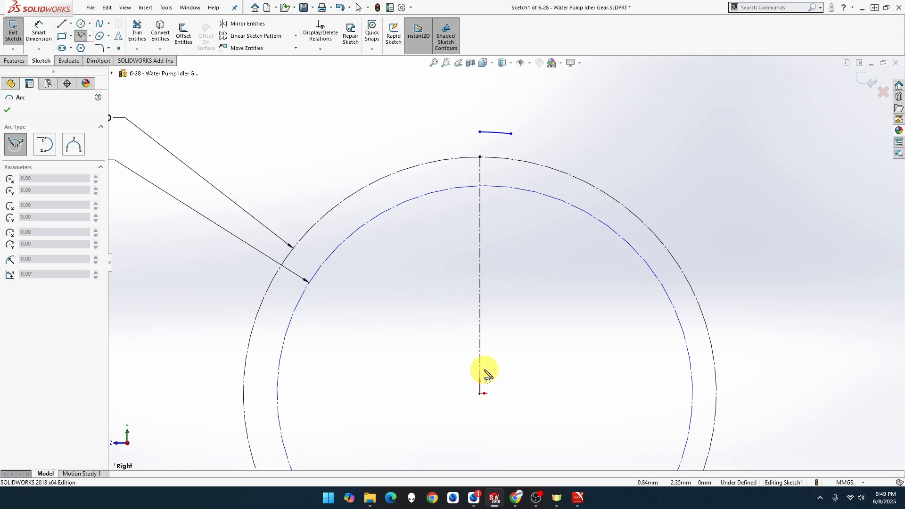
left_click(481, 394)
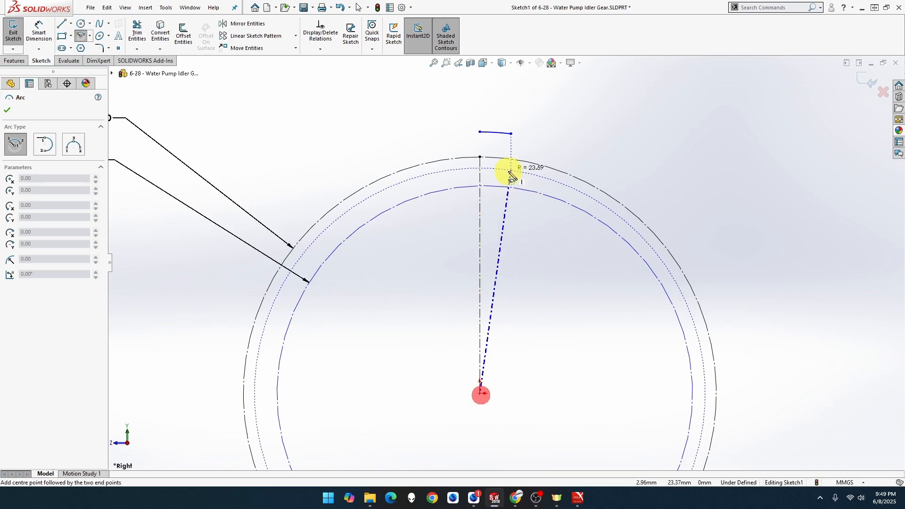
left_click(508, 201)
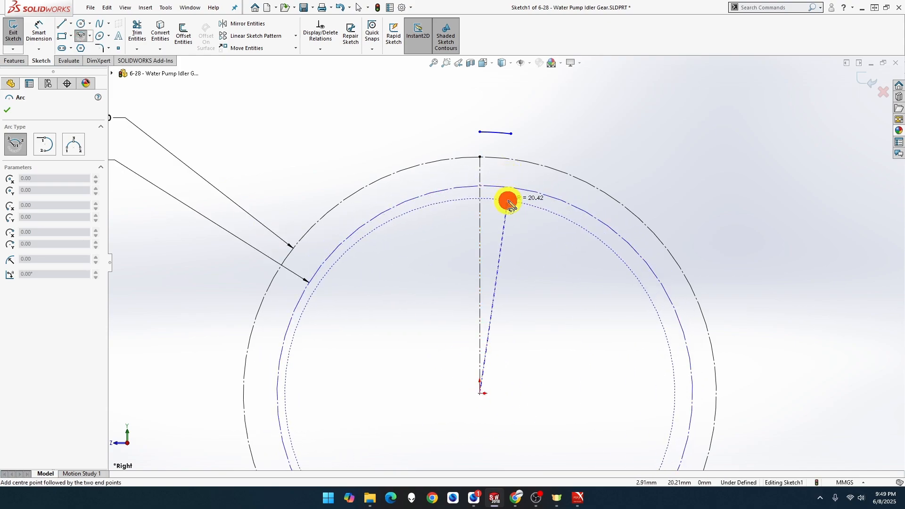
left_click(540, 217)
key("Escape")
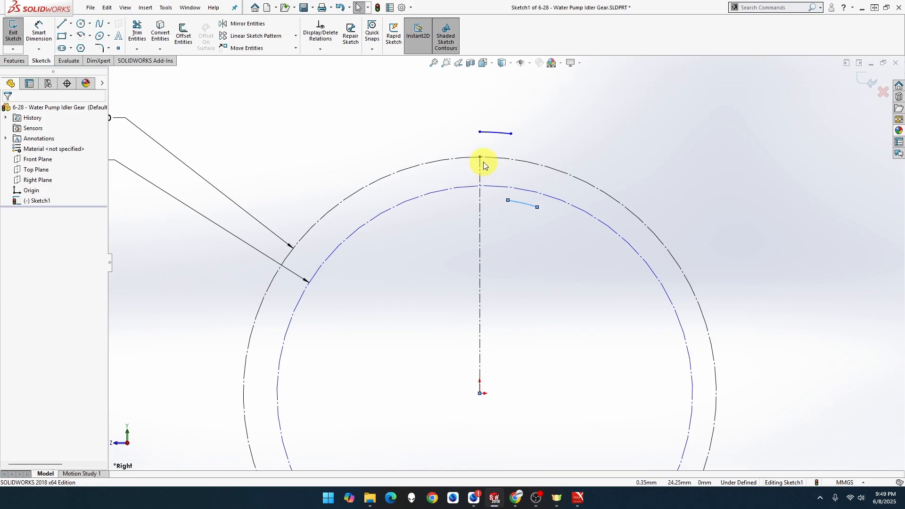
- Draw a tooth flank line about 7 mm long from the upper arc's free end to the lower arc's near end
left_click(39, 33)
left_click(62, 24)
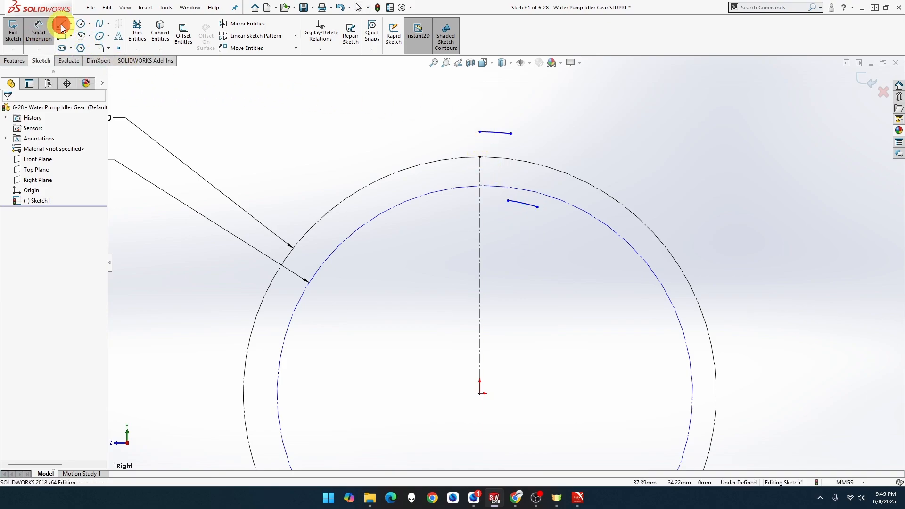
left_click(512, 134)
double_click(509, 199)
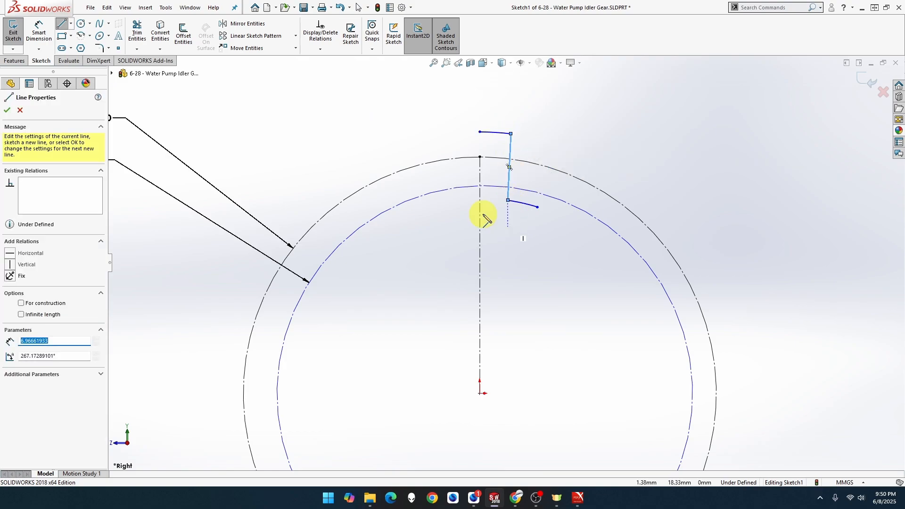
- Try to join the upper arc's start point to the centerline's top endpoint with a short vertical line
left_click(480, 133)
left_click(481, 157)
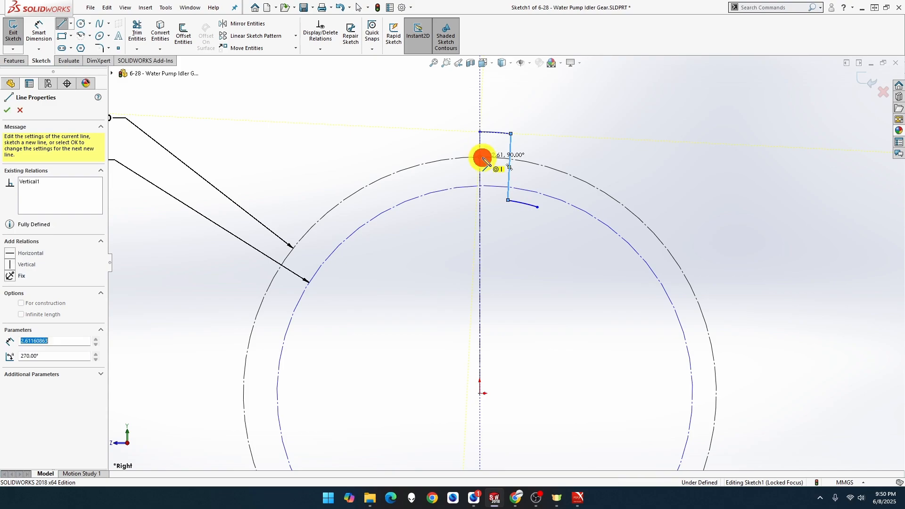
key("Escape")
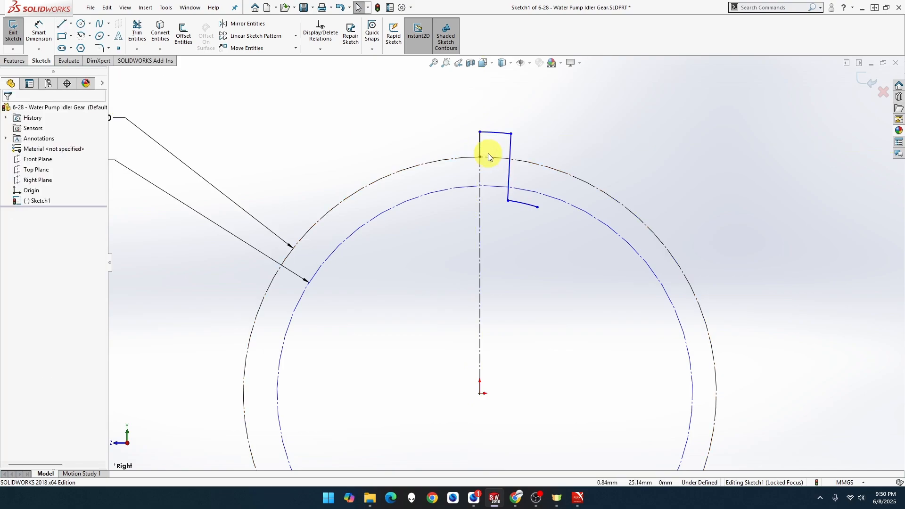
left_click(510, 149)
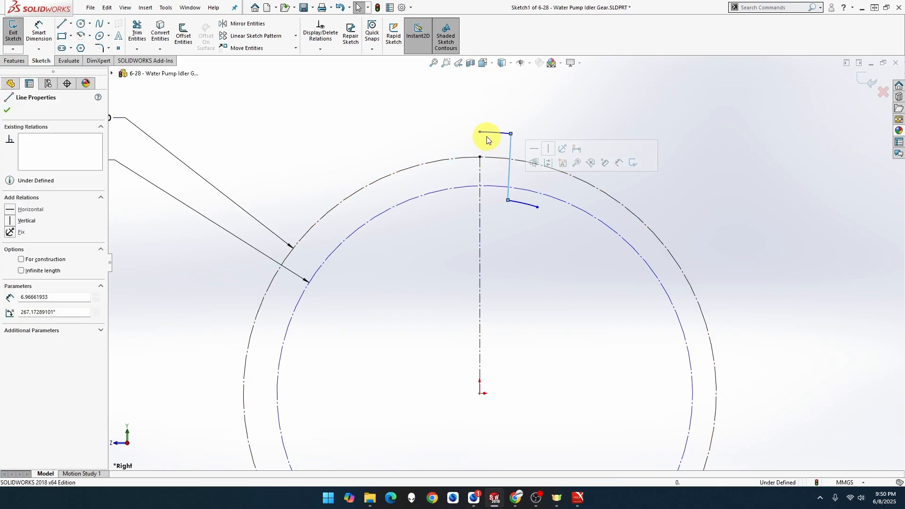
- Merge the upper arc's start point with the top endpoint of the vertical centerline
left_click(480, 133)
left_click(479, 157, "ctrl")
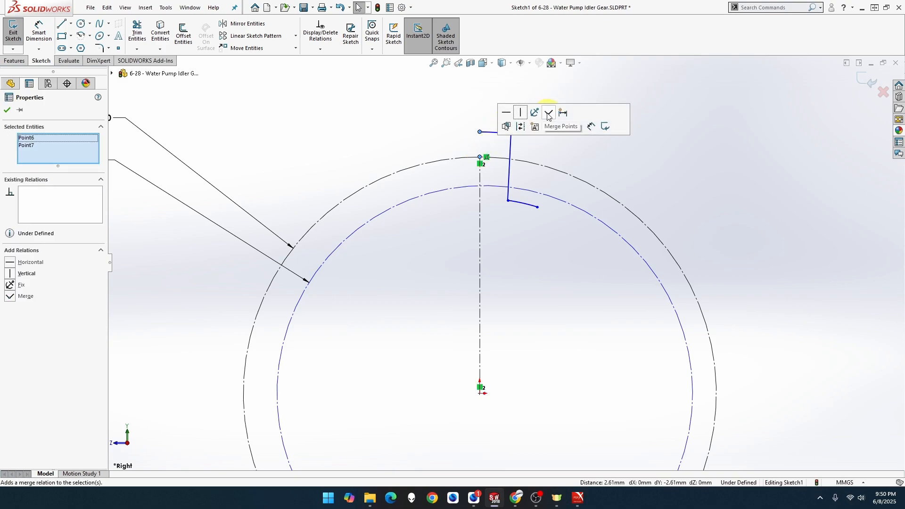
left_click(548, 115)
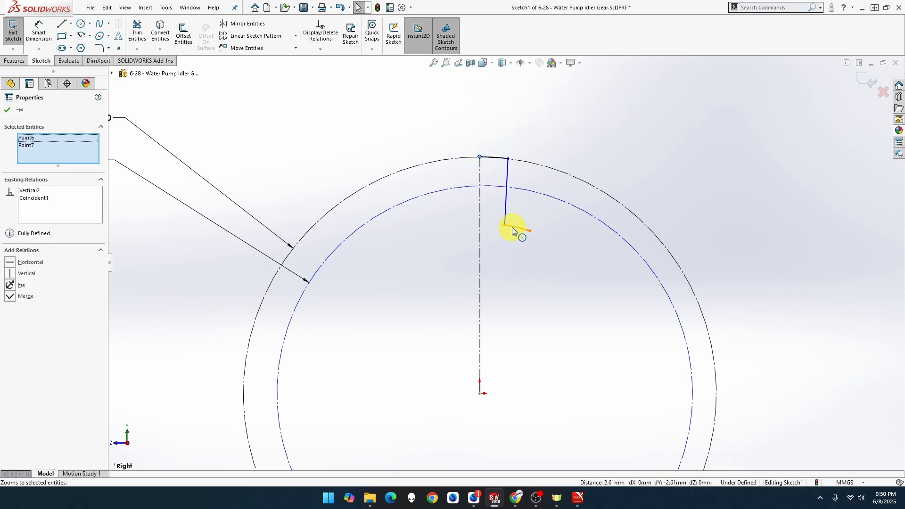
- Make the flank line's lower endpoint coincident with the inner construction circle
left_click_drag(507, 226, 538, 238)
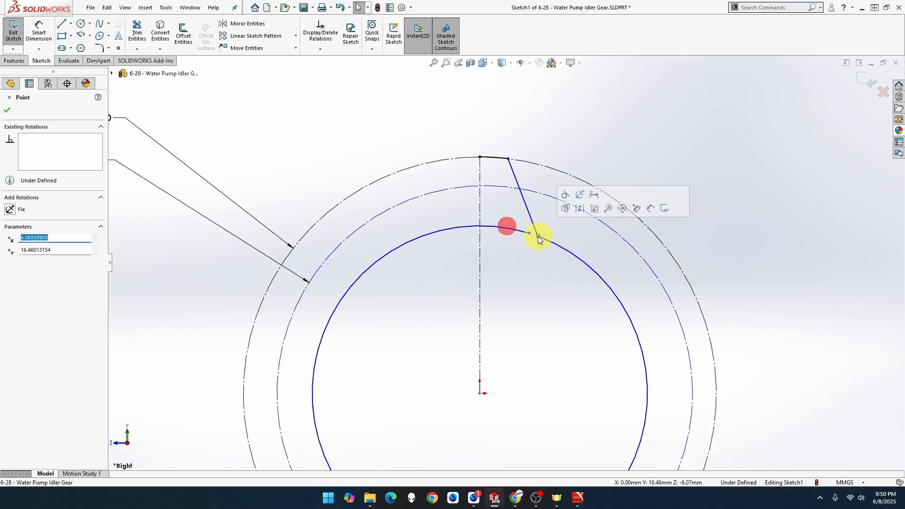
key("ctrl+z")
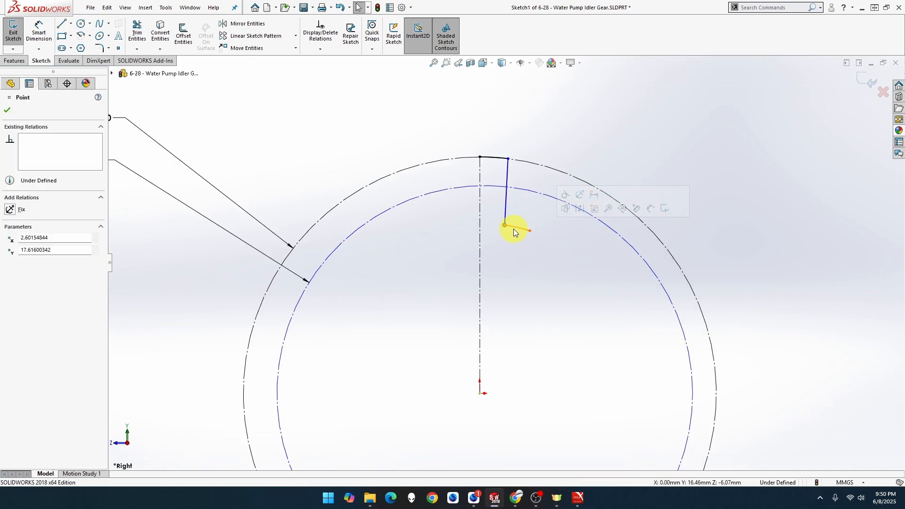
left_click(516, 191, "ctrl")
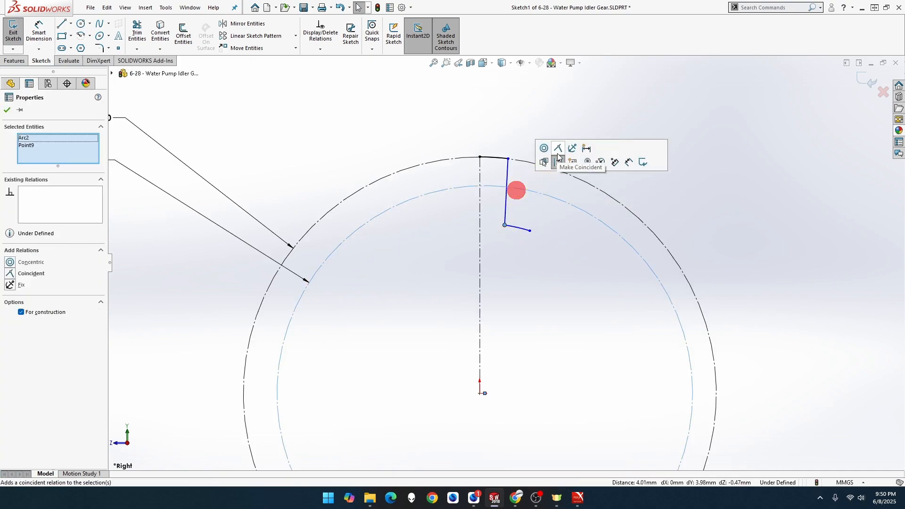
left_click(560, 149)
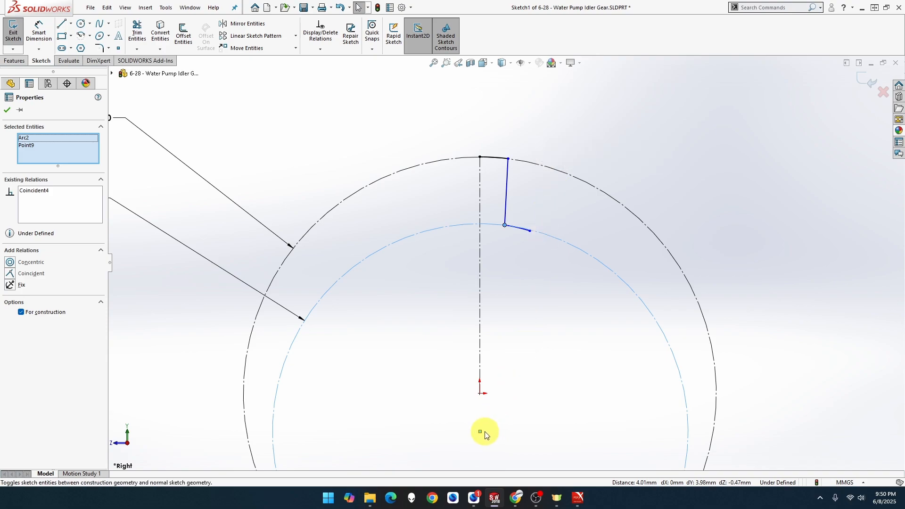
- Merge the inner construction circle's centre point with the origin
left_click(479, 430)
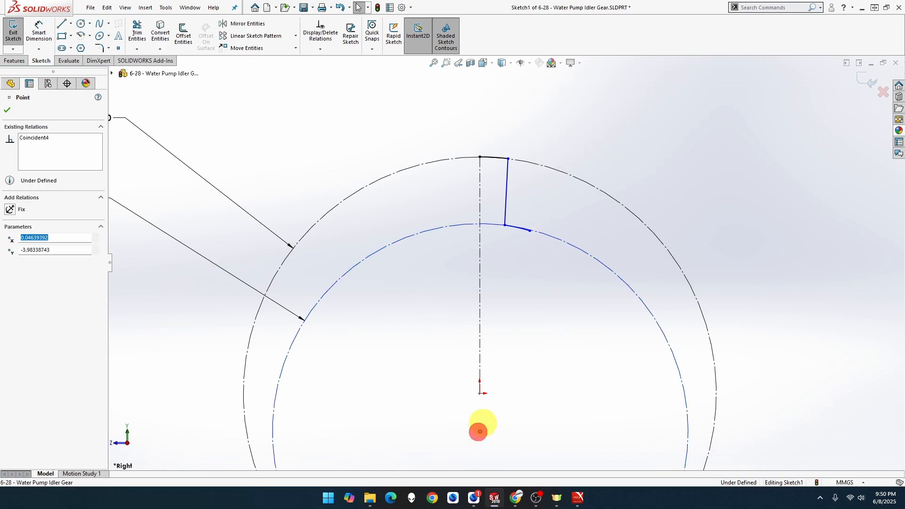
left_click(480, 395, "ctrl")
left_click(547, 354)
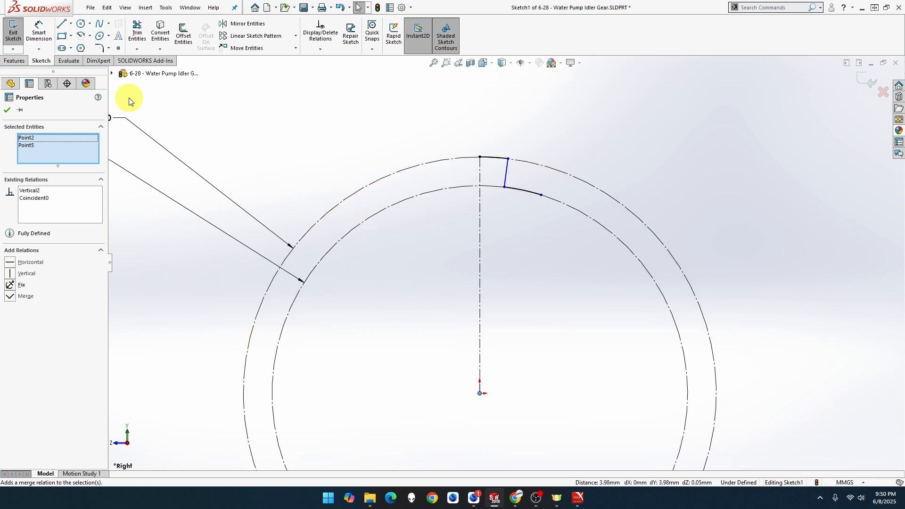
- Dimension the distance between the two endpoints of the tooth tip arc as 1.8/2 (0.90 mm)
left_click(41, 35)
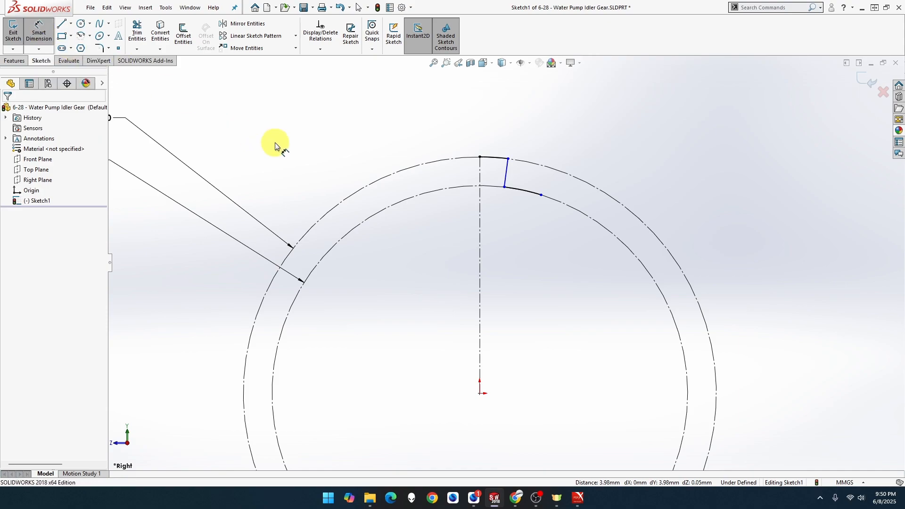
left_click(509, 159)
left_click(480, 156)
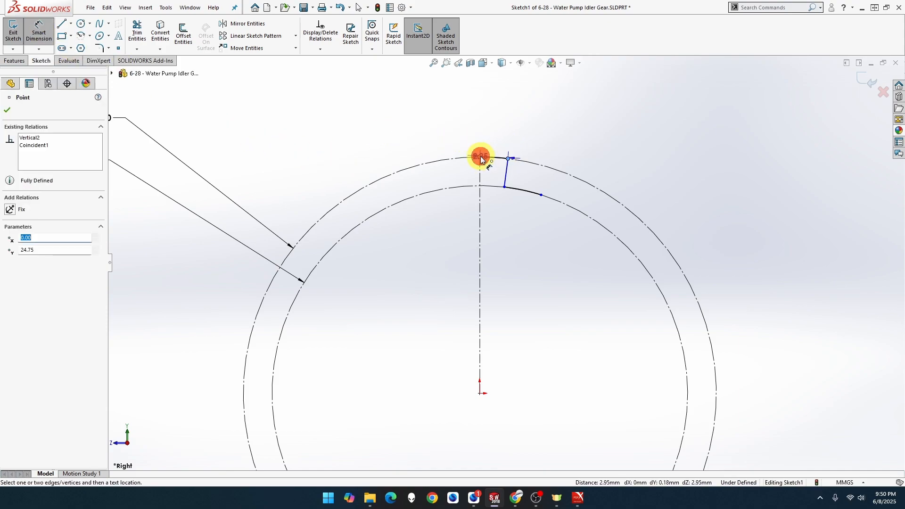
left_click(493, 122)
type("1.")
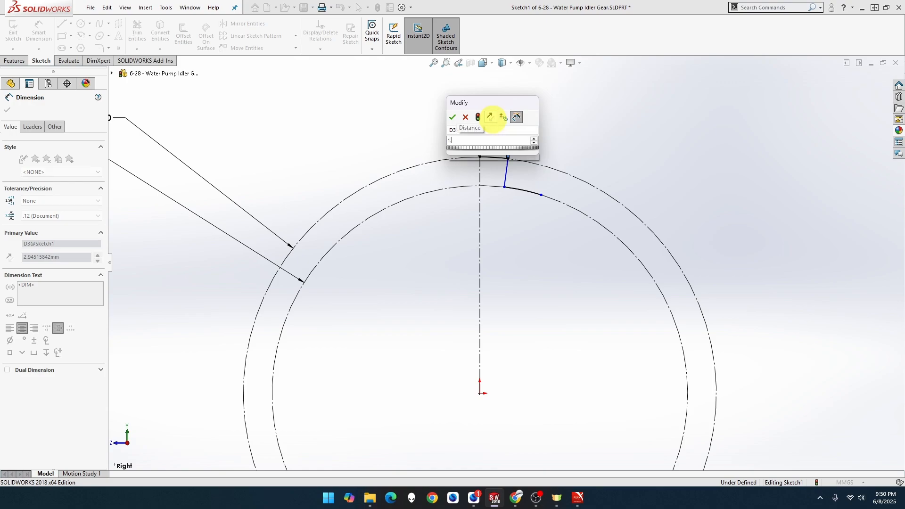
type("8/2")
key("Return")
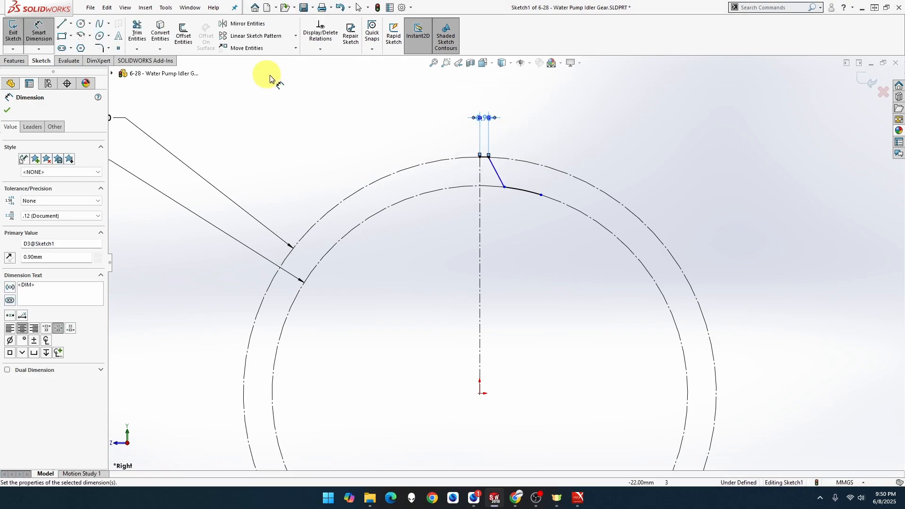
- Draw a slanted centerline from the origin to the outer circle, ending about 6.4 mm beside the vertical centerline, with its endpoint coincident with the circle
left_click(73, 27)
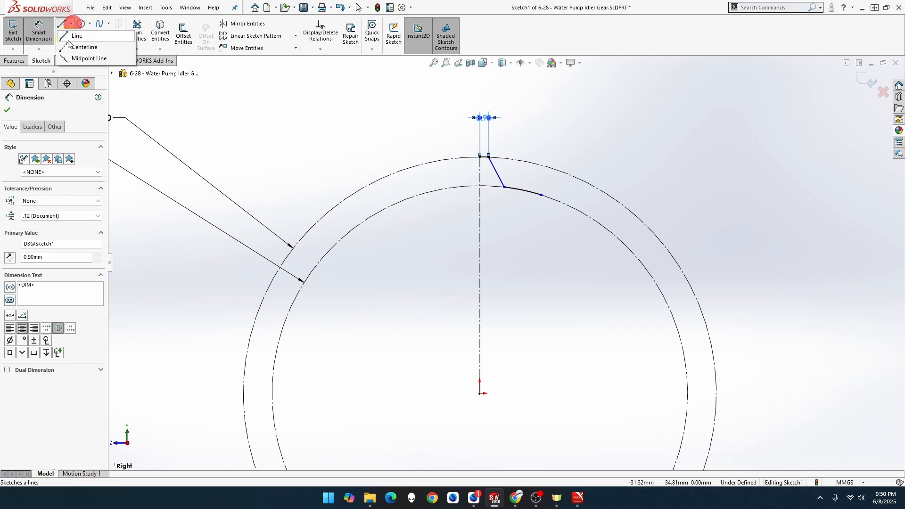
left_click(75, 47)
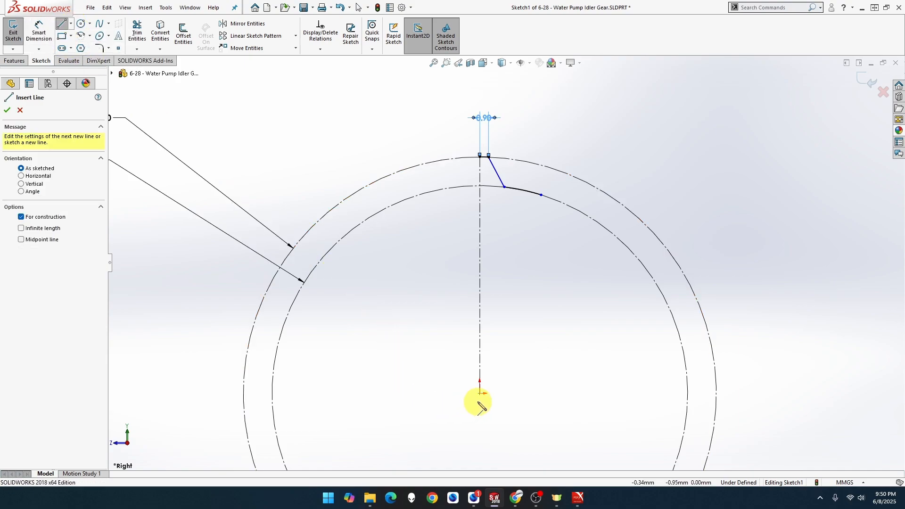
left_click(481, 393)
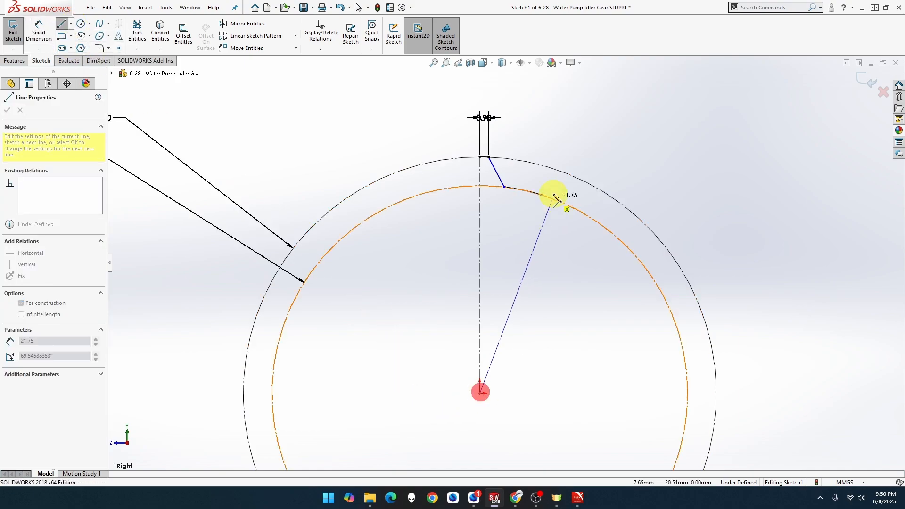
left_click(541, 165)
key("Escape")
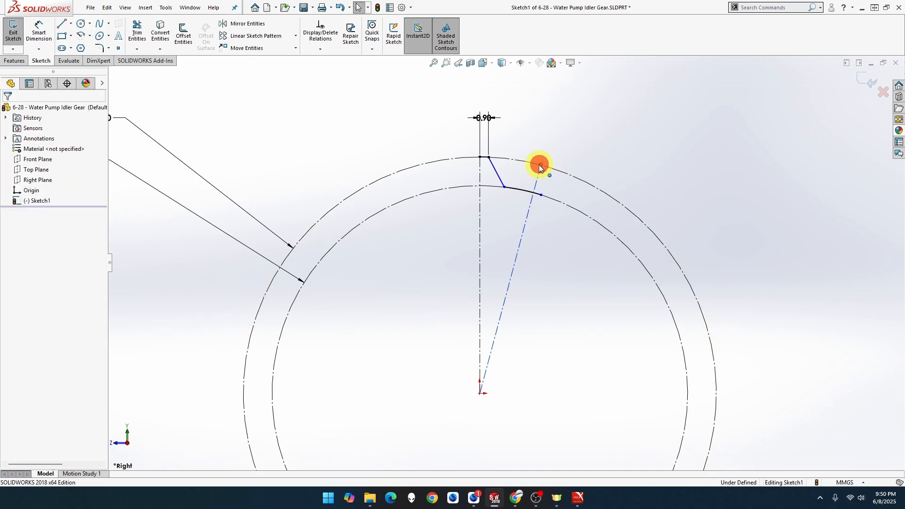
left_click(541, 165)
left_click(550, 168, "ctrl")
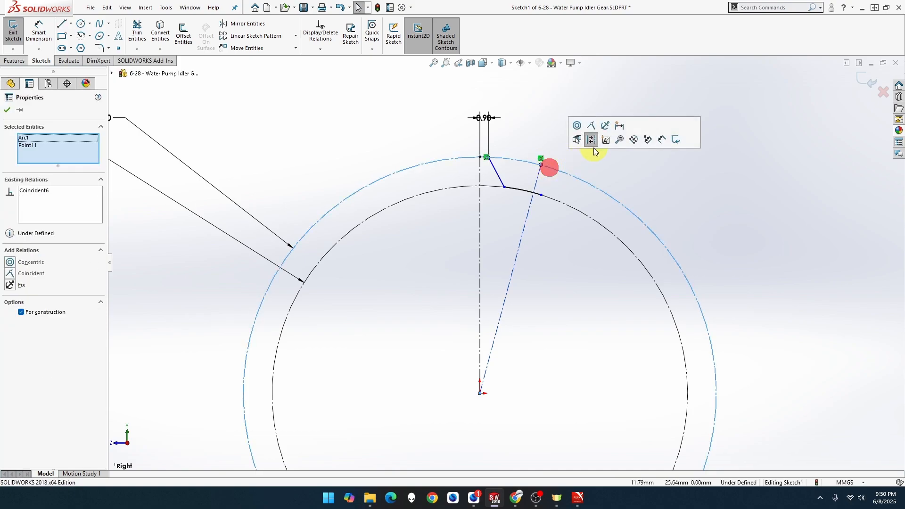
left_click(592, 126)
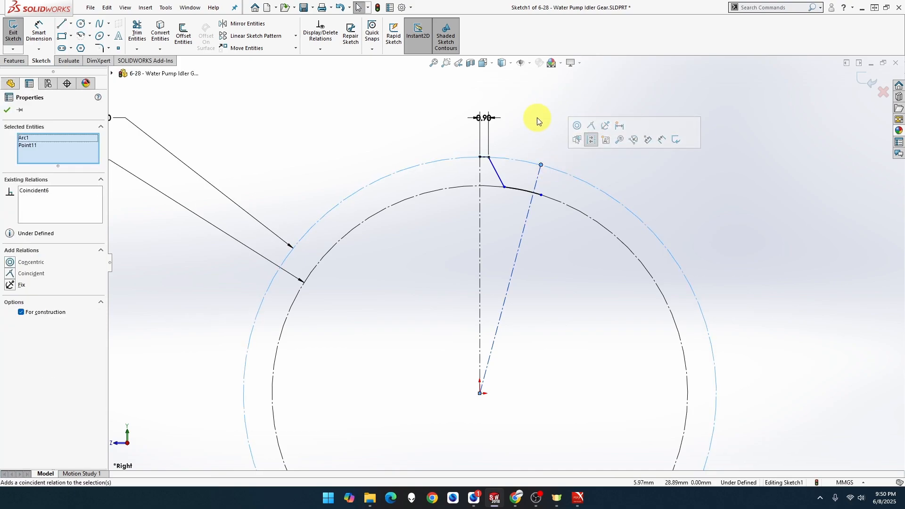
- Move the 0.90 mm tip dimension higher and place its text on the opposite side of the vertical centerline
left_click(40, 29)
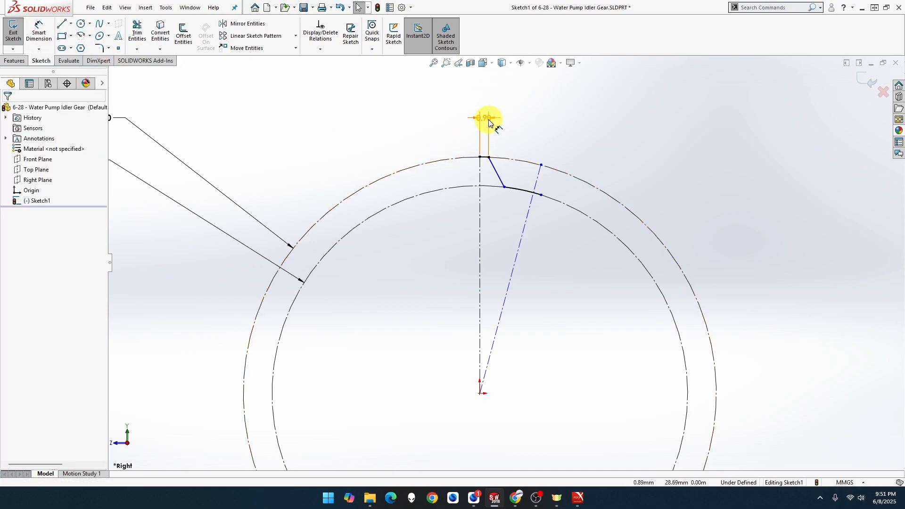
left_click_drag(488, 120, 442, 92)
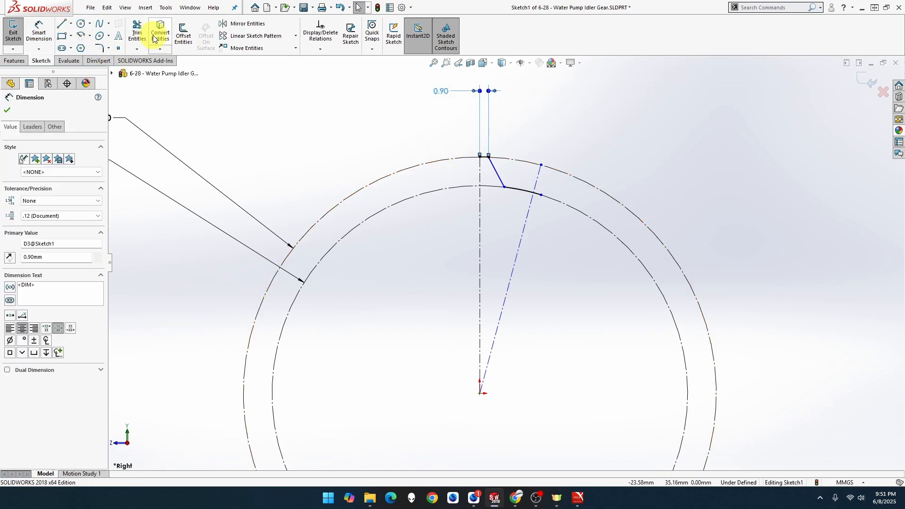
- Try to dimension the horizontal distance between the top endpoints of the vertical and slanted centerlines
left_click(40, 30)
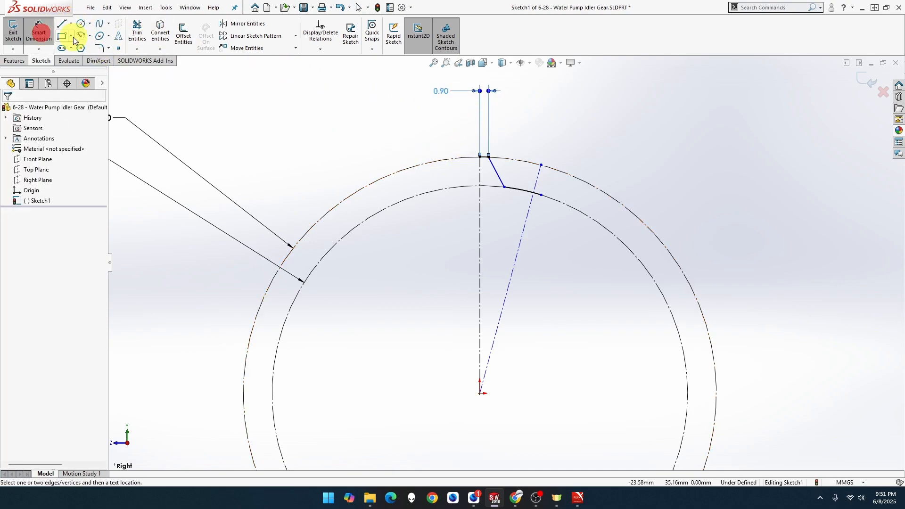
left_click(481, 156)
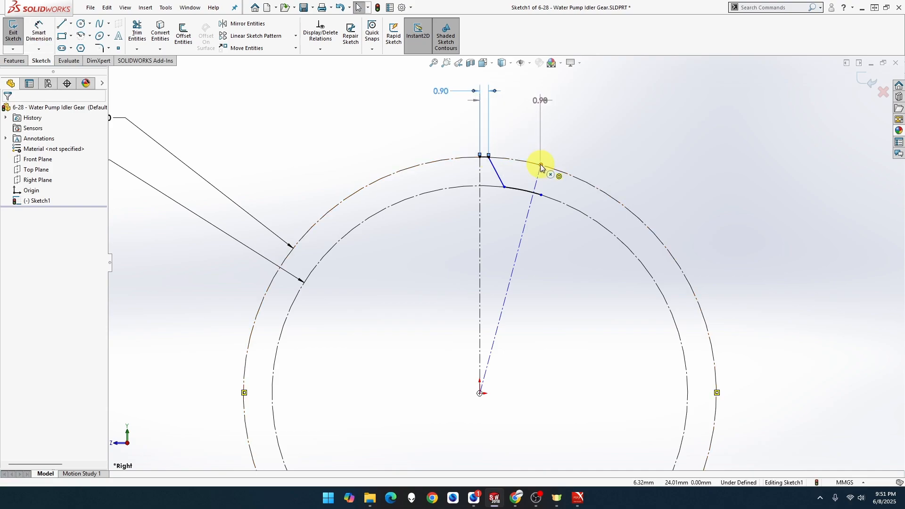
left_click(541, 165)
left_click(535, 129)
key("Escape")
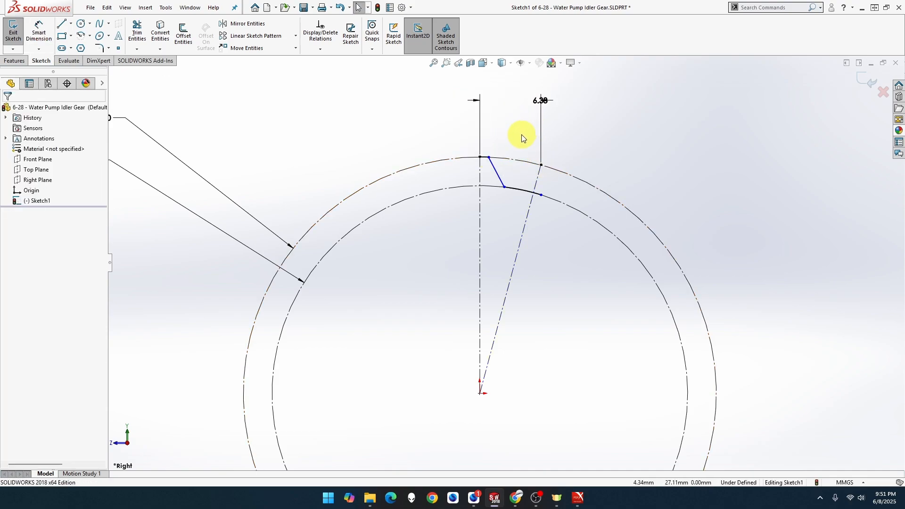
key("ctrl+z")
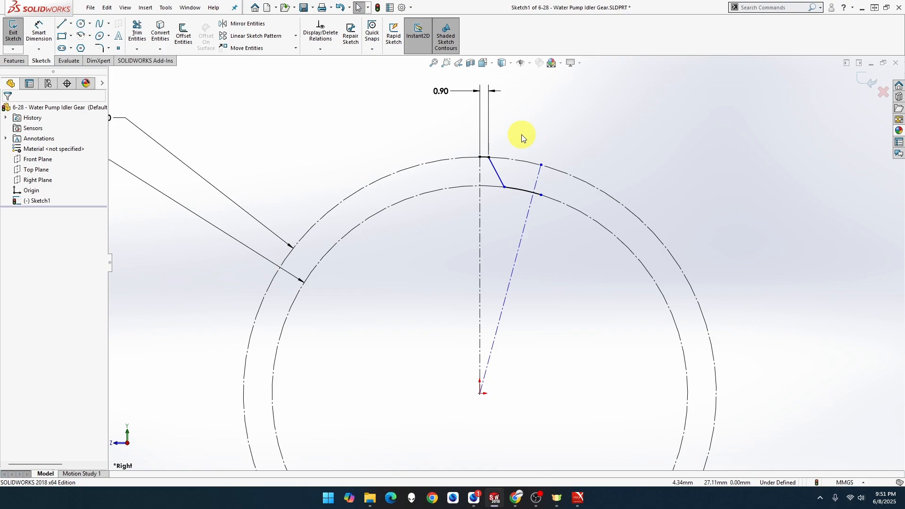
- Dimension the distance from the tip arc's outer end to the slanted centerline's upper endpoint as 3.5/2 (1.75 mm)
left_click(48, 37)
left_click(491, 161)
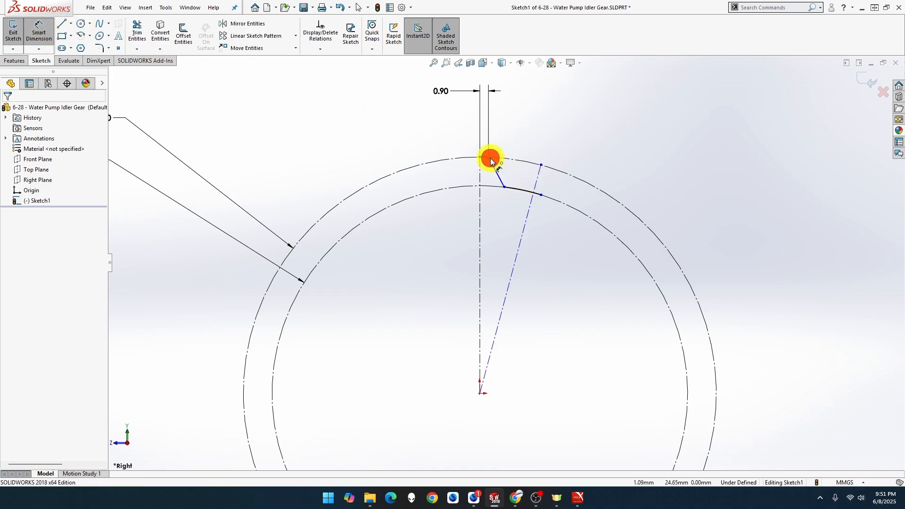
left_click(541, 165)
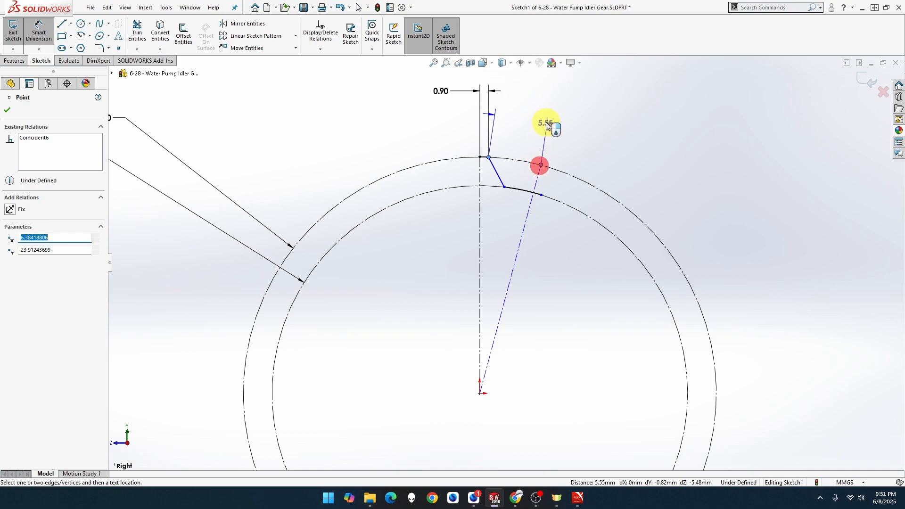
left_click(559, 111)
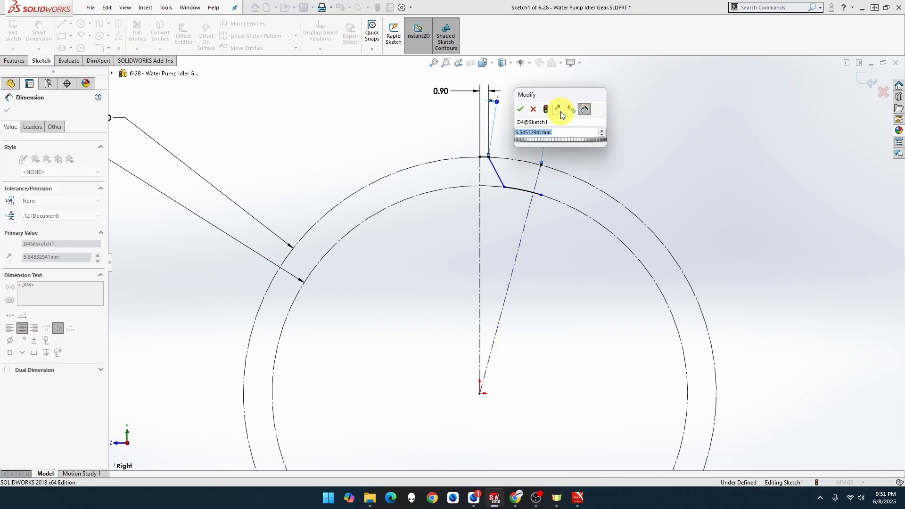
type("3.5/2")
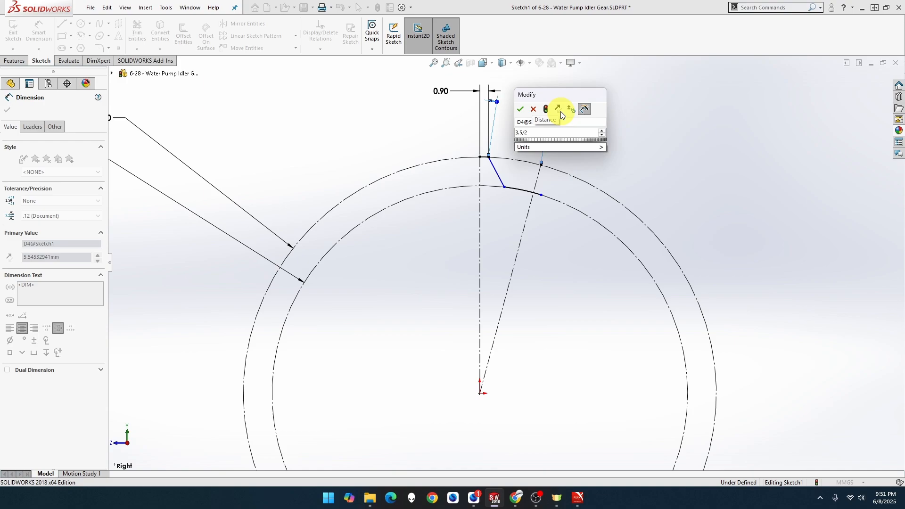
key("Return")
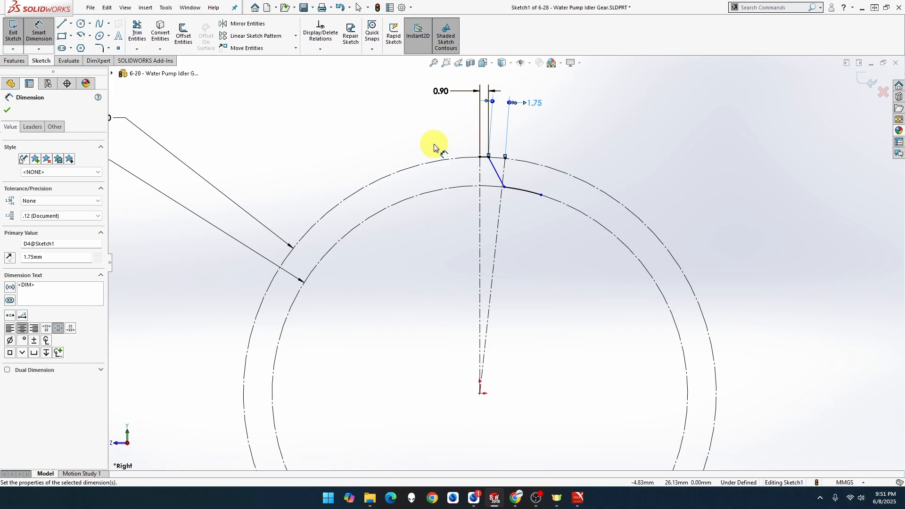
left_click(52, 38)
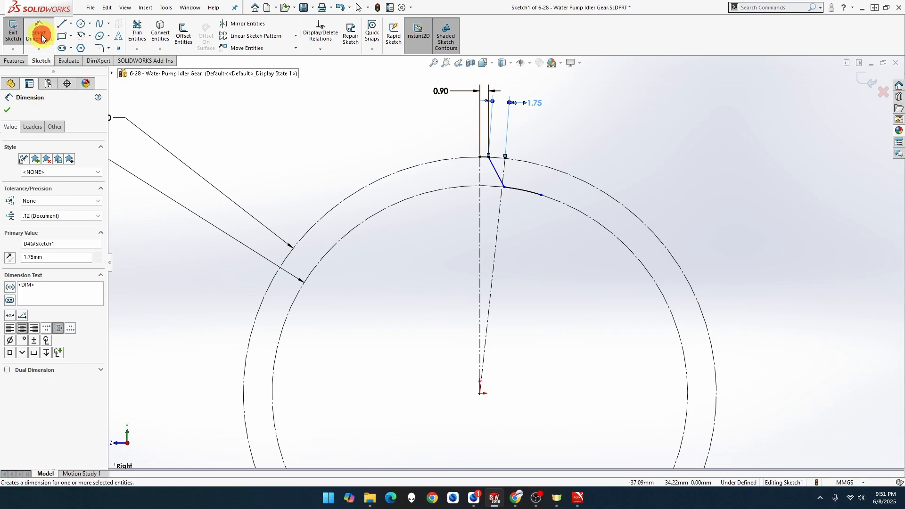
left_click(503, 188)
left_click(481, 187)
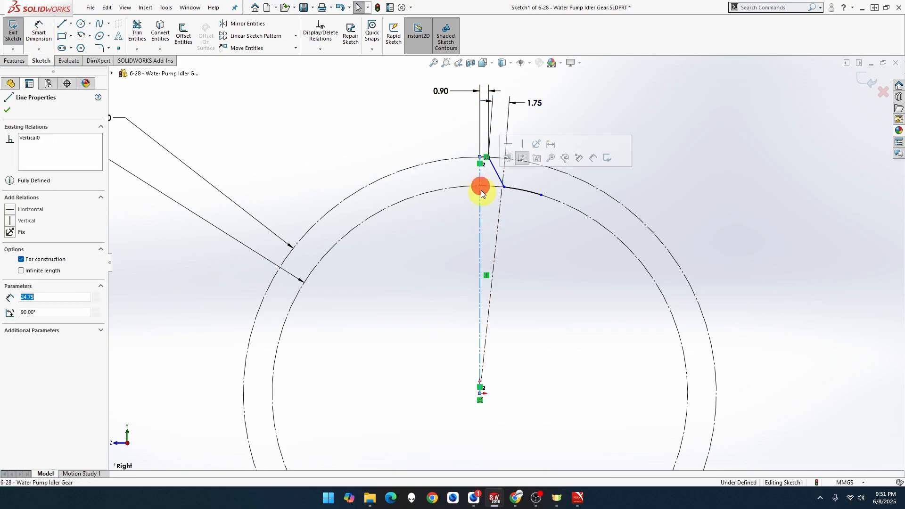
left_click(152, 96)
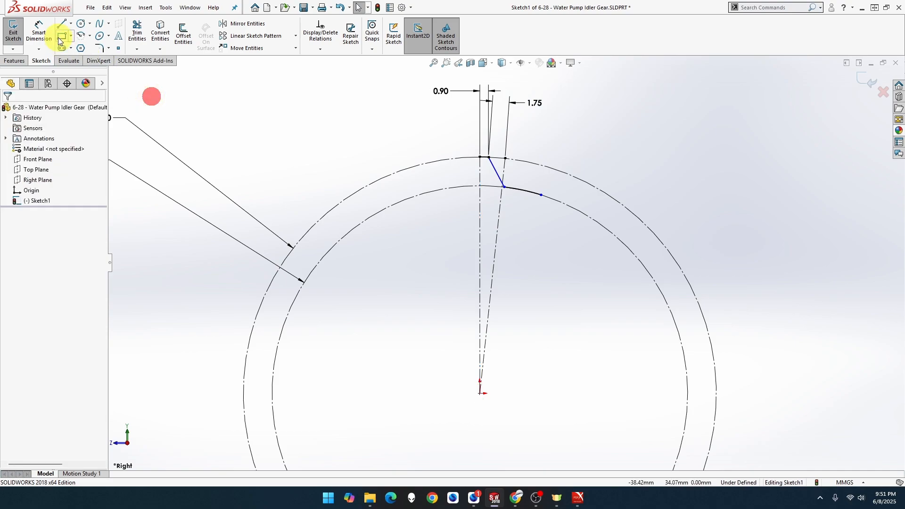
- Dimension the distance from the tooth flank's lower endpoint to the vertical centerline as 1.5 mm
left_click(39, 33)
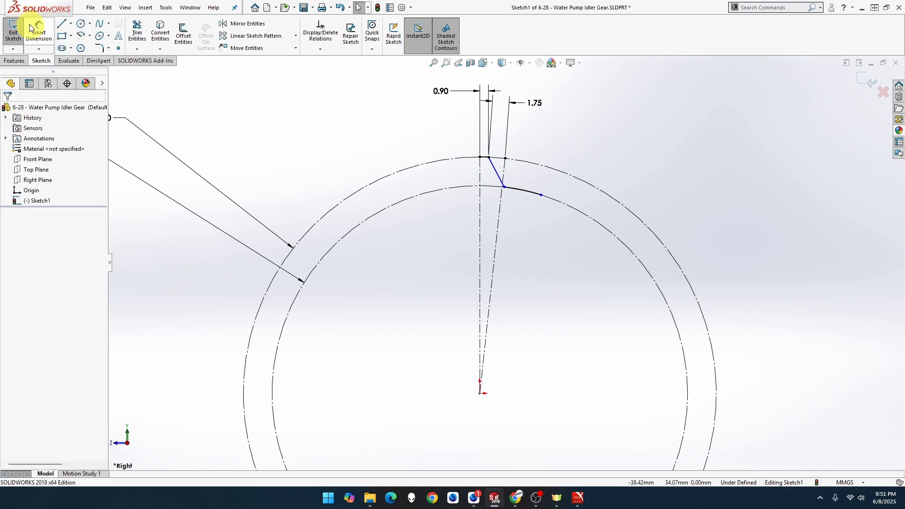
left_click(505, 188)
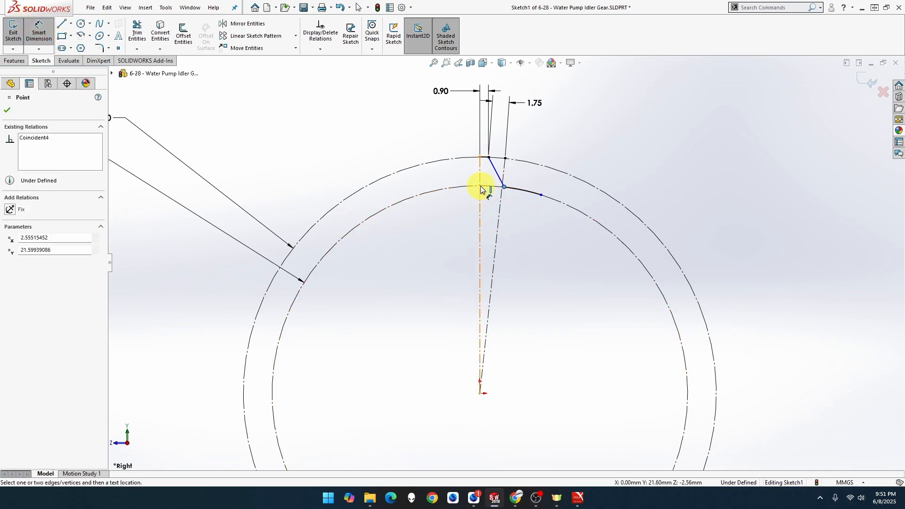
left_click(480, 191)
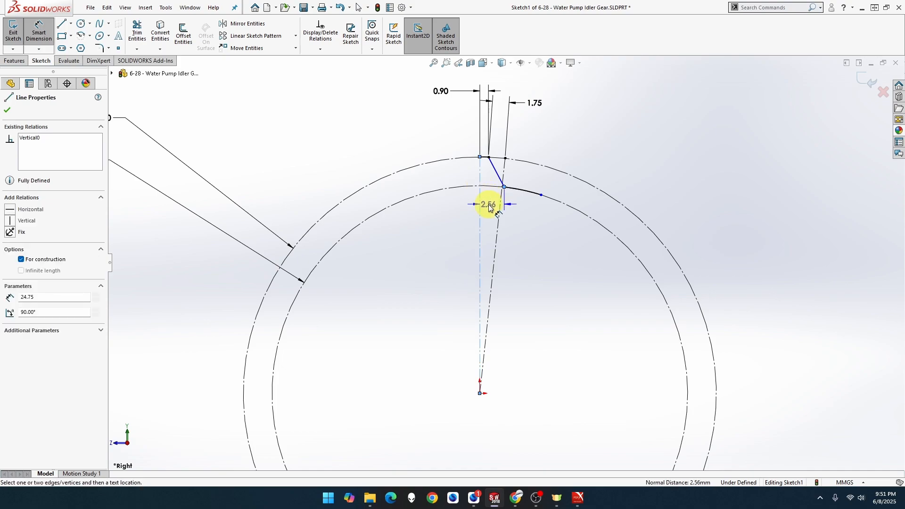
left_click(489, 206)
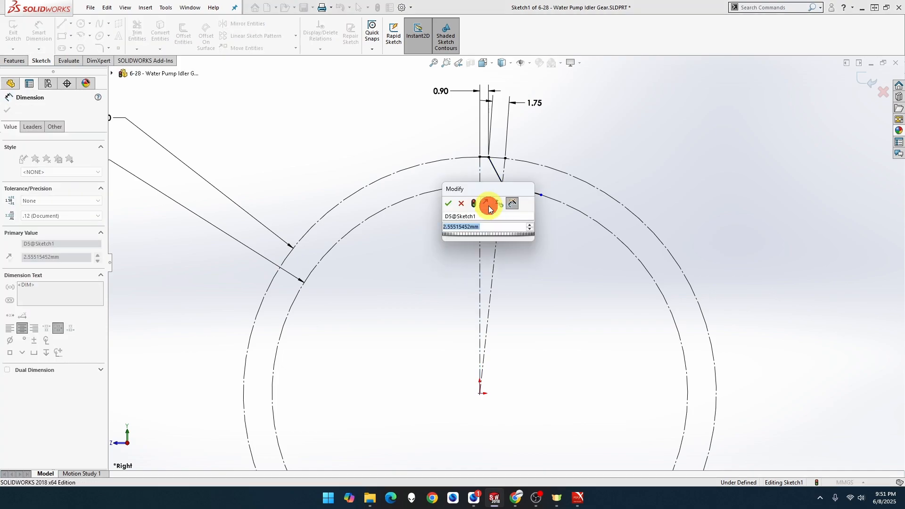
type("1.5")
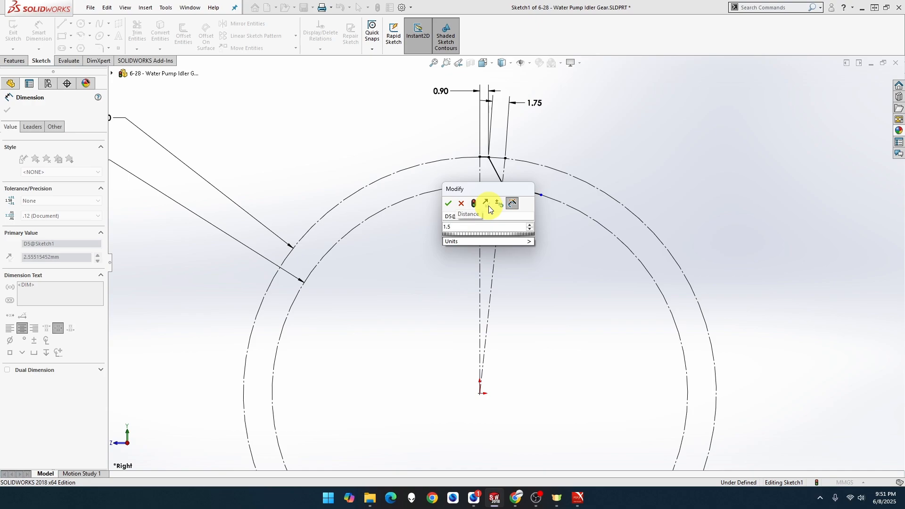
key("Return")
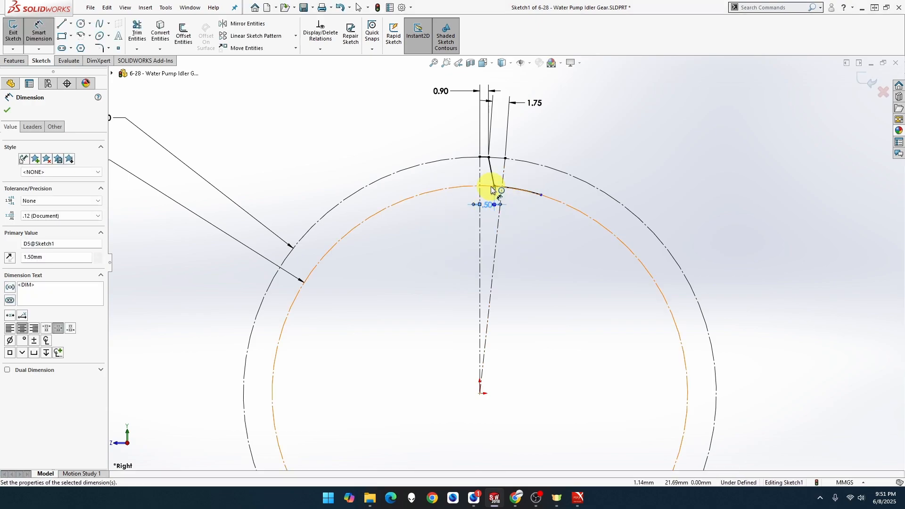
- Dimension the distance between the root arc's two endpoints as 1.9/2 (0.95 mm)
left_click(494, 186)
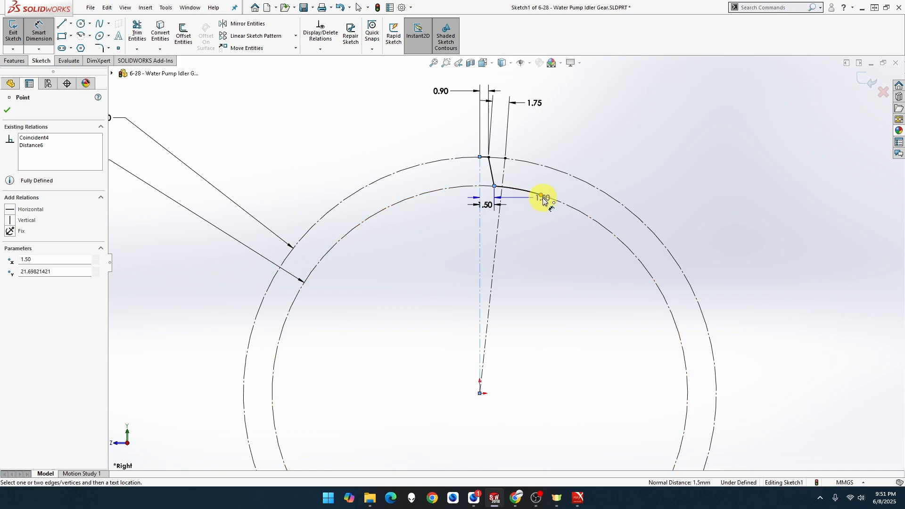
left_click(537, 197)
key("Escape")
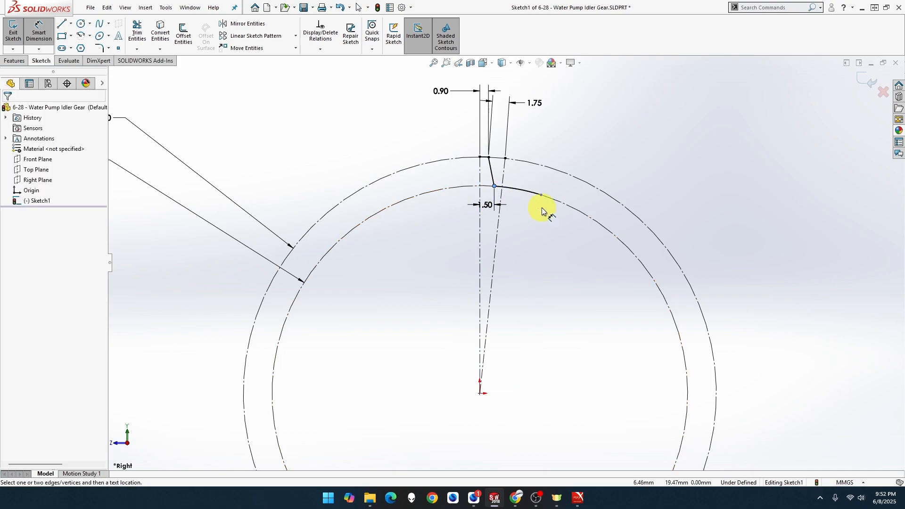
left_click(542, 196)
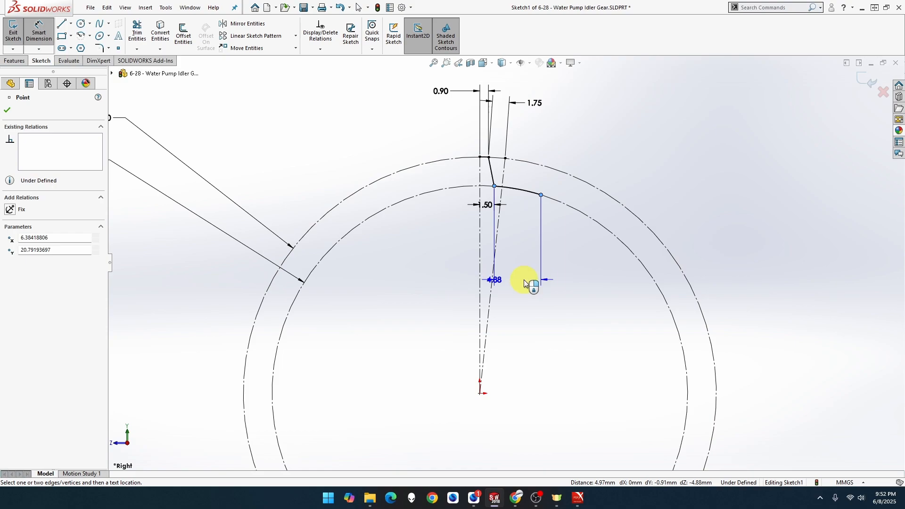
left_click(454, 278)
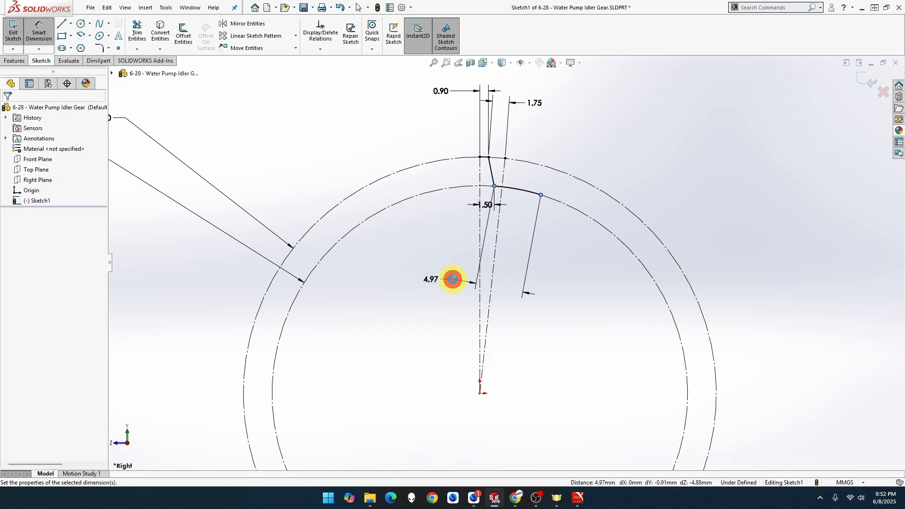
type("1.9")
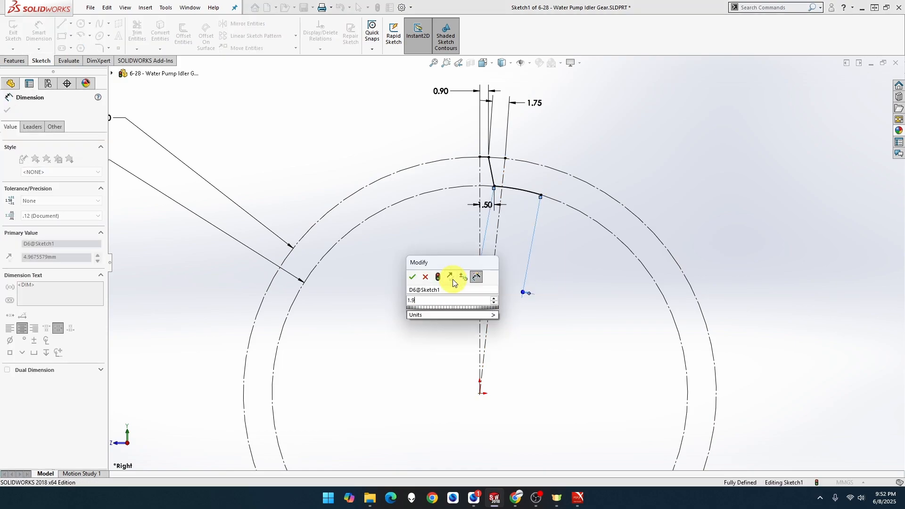
type("/2")
key("Return")
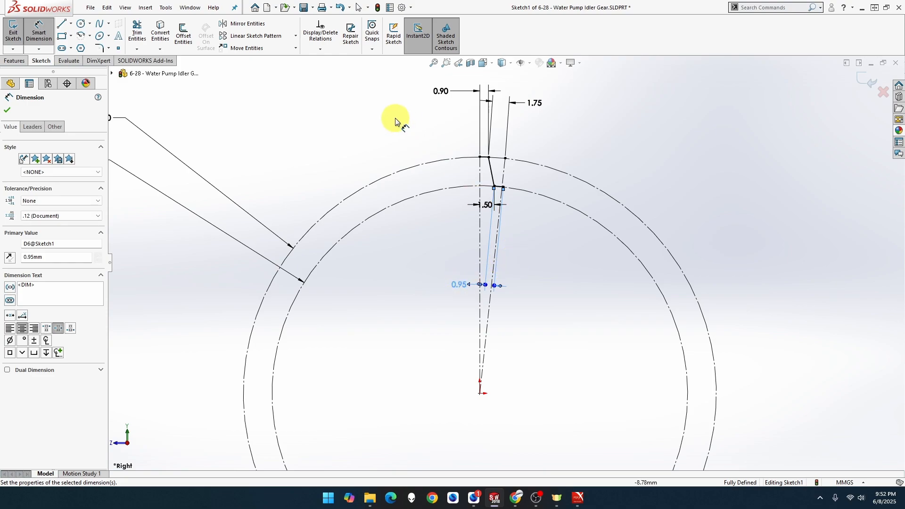
- Mirror the root arc, flank line and tip arc about the vertical centerline, keeping the originals
left_click(276, 26)
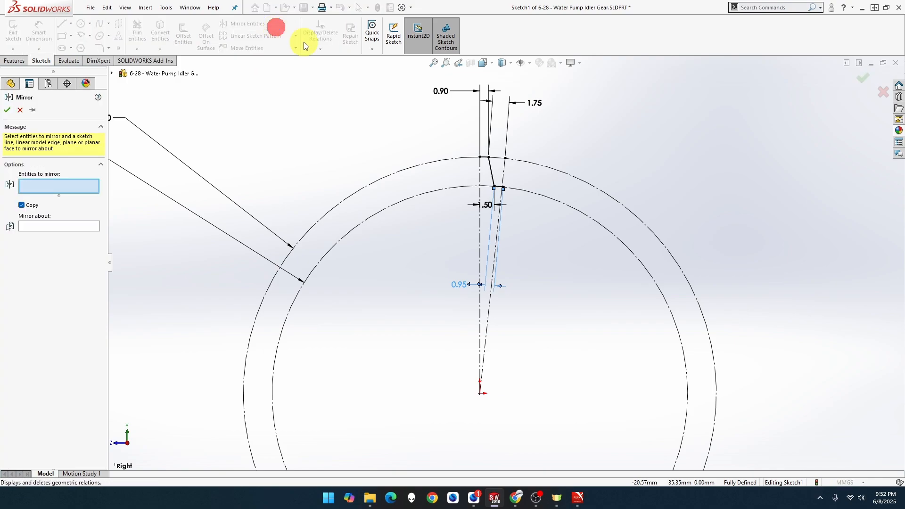
left_click(501, 189)
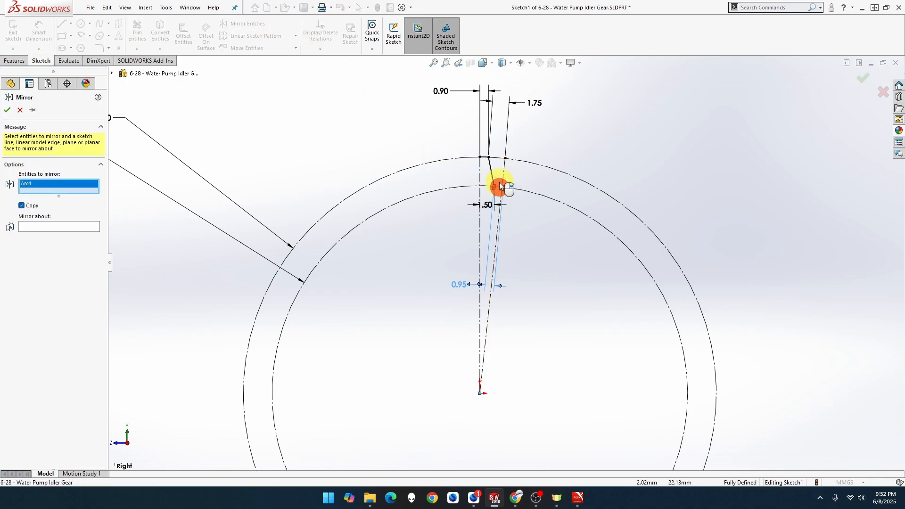
left_click(490, 174)
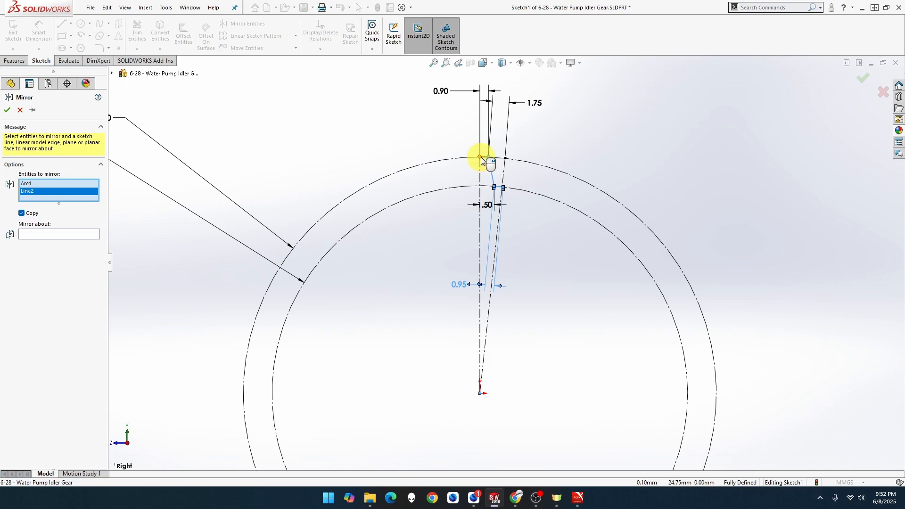
left_click(484, 159)
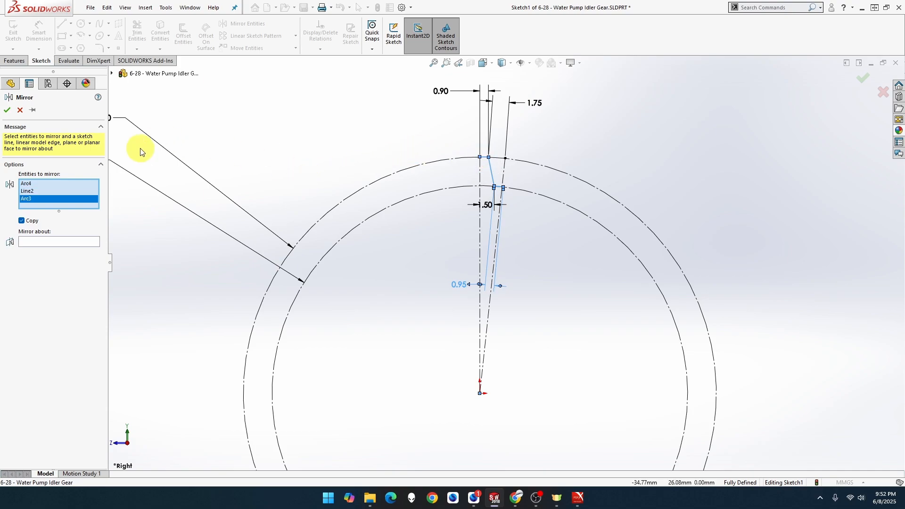
left_click(92, 242)
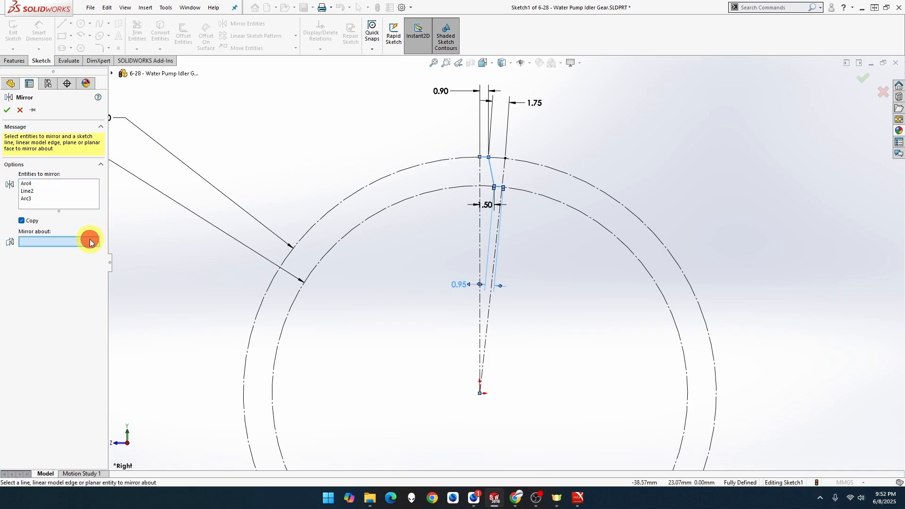
left_click(481, 219)
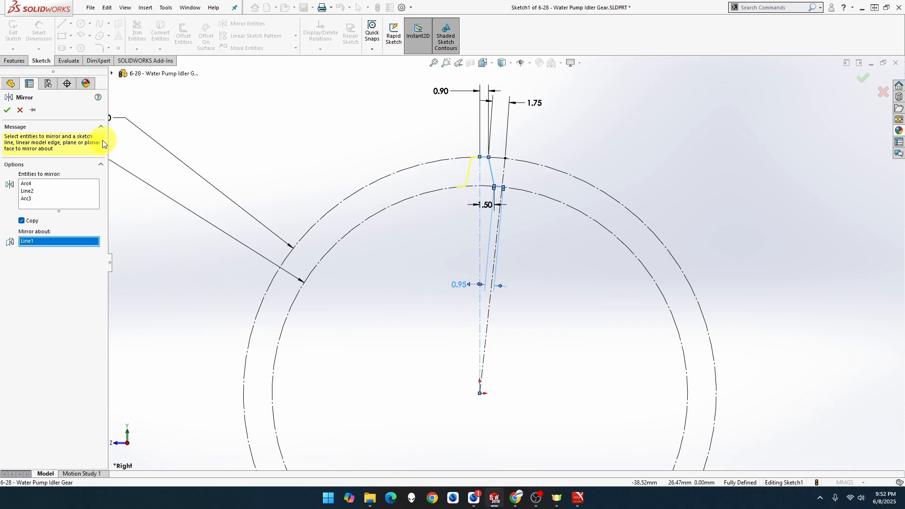
left_click(7, 110)
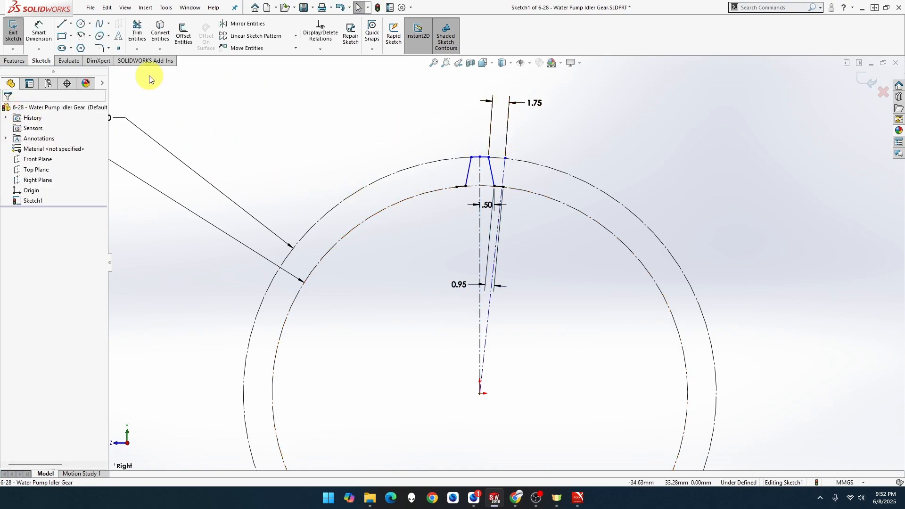
- Dimension the full tooth tip width between the two flanks' upper endpoints as 1.80 mm
left_click(40, 29)
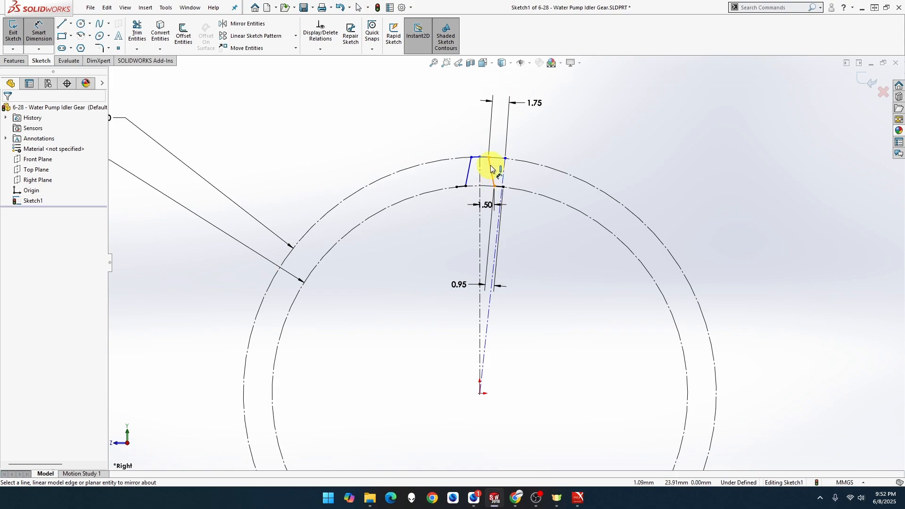
left_click(489, 157)
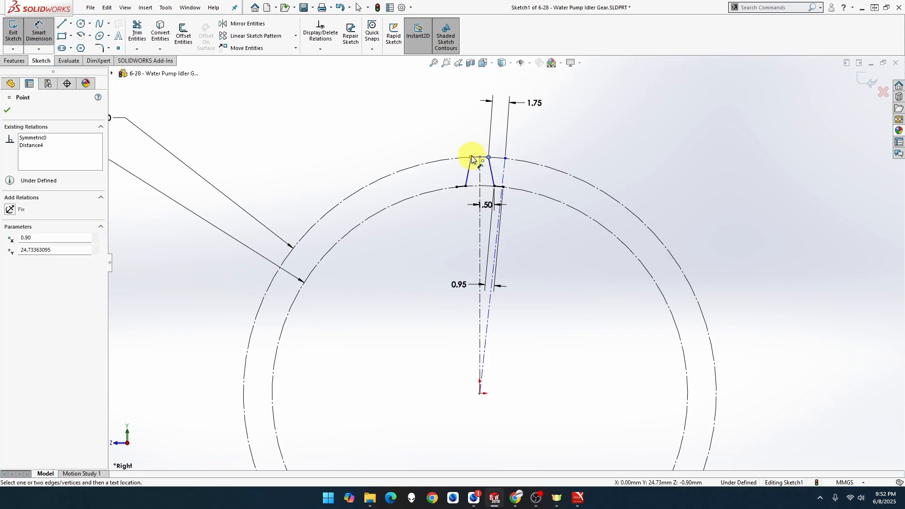
left_click(472, 157)
left_click(490, 87)
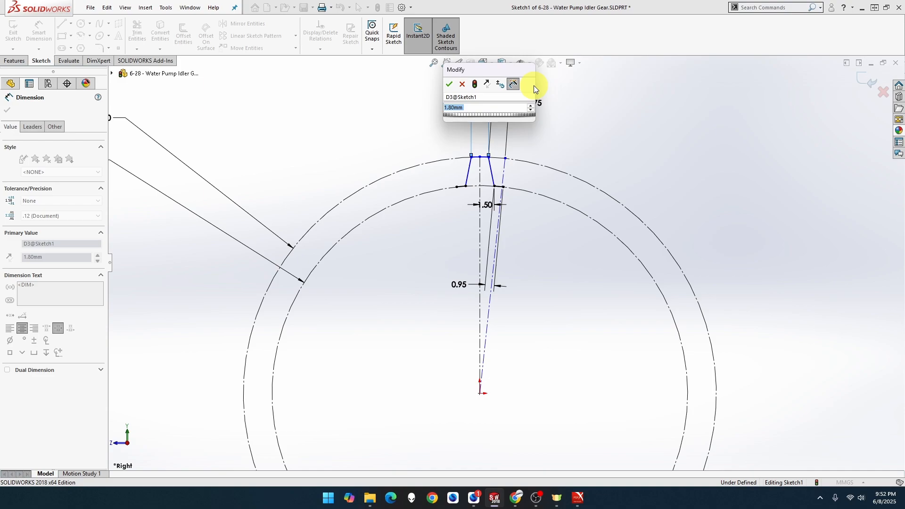
key("Return")
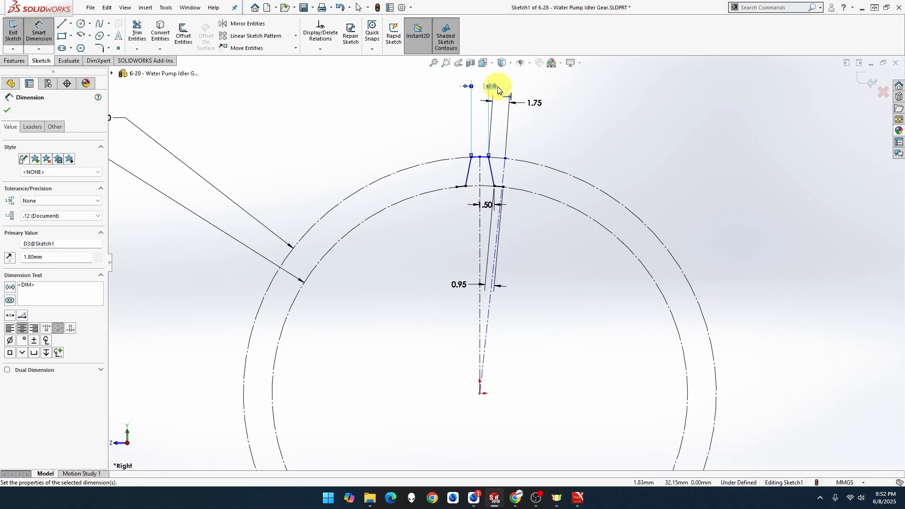
- Move the full tip-width dimension's text outside its extension lines, away from the 1.75 mm dimension
left_click(495, 87)
key("Escape")
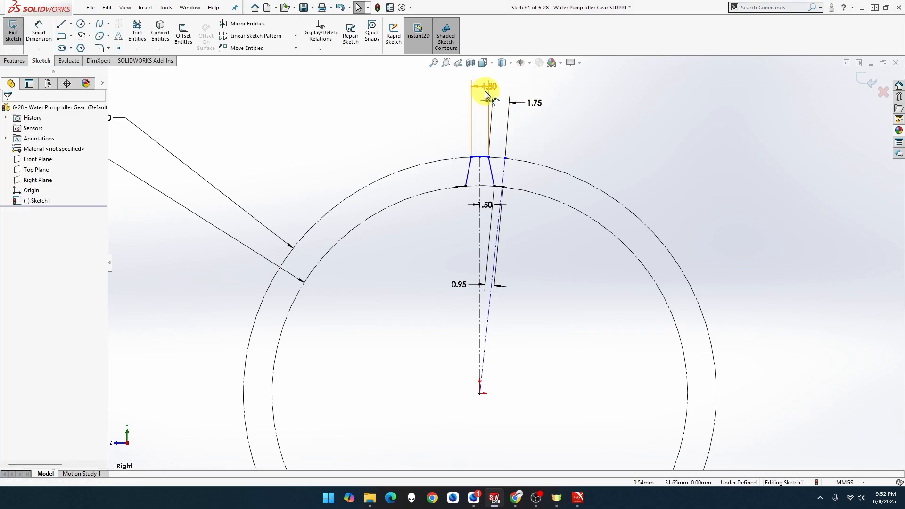
left_click(493, 89)
left_click_drag(493, 89, 442, 84)
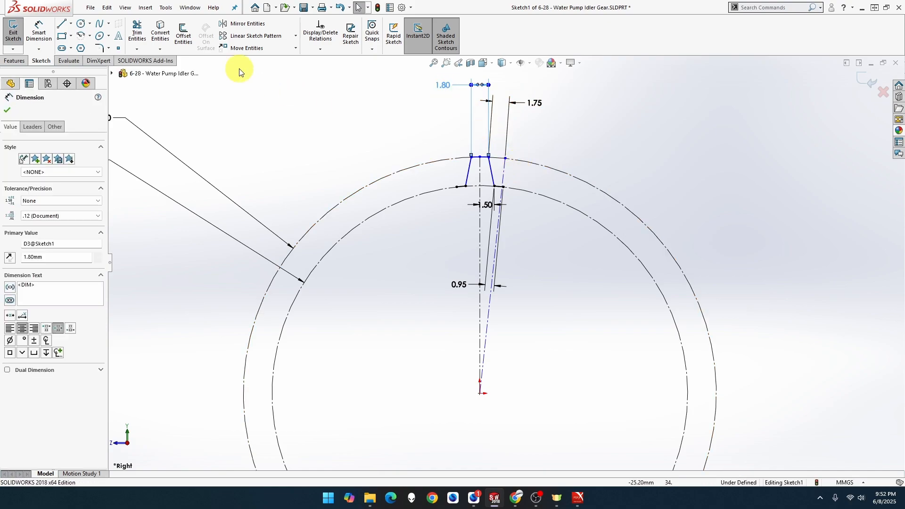
- Add a driven dimension for the tooth's base width between the two flanks' lower endpoints
left_click(39, 30)
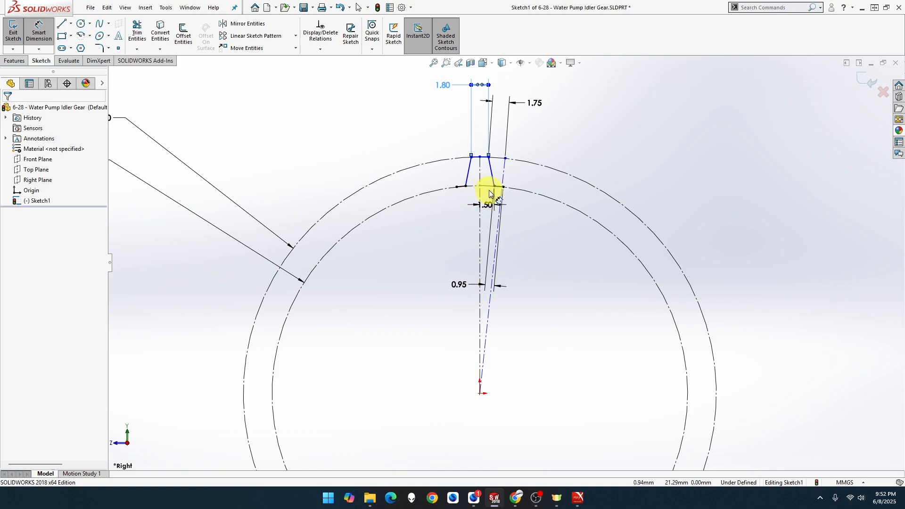
left_click(467, 187)
left_click(467, 188)
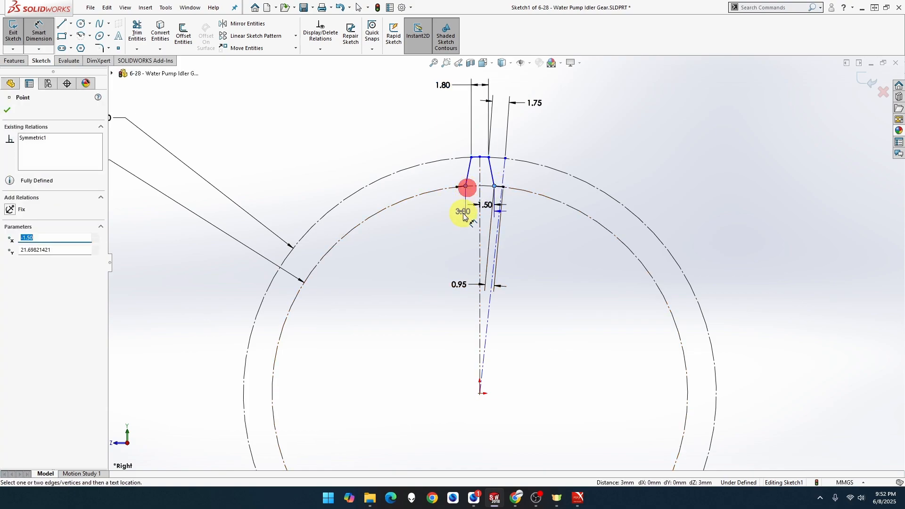
left_click(446, 238)
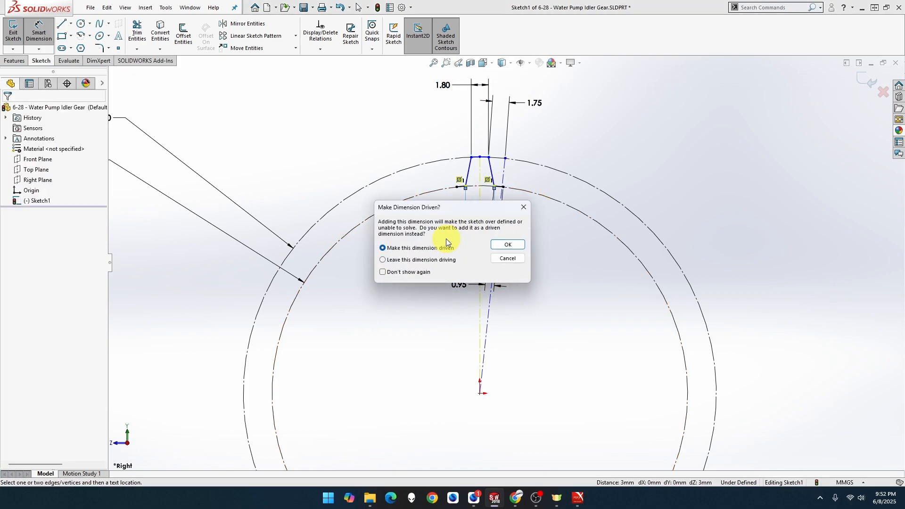
key("Return")
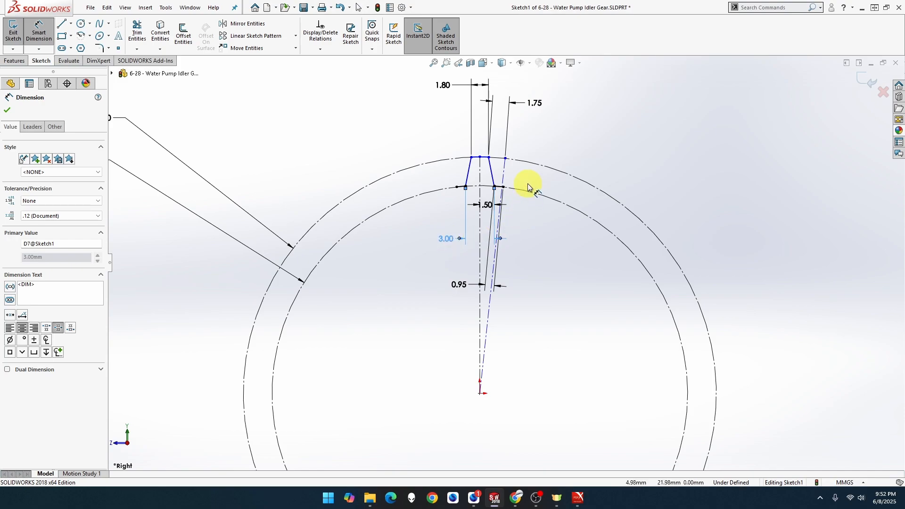
- Pull the mirrored flank's upper endpoint off the outer construction circle, and make it coincident with that circle
scroll(528, 182, "down", 2)
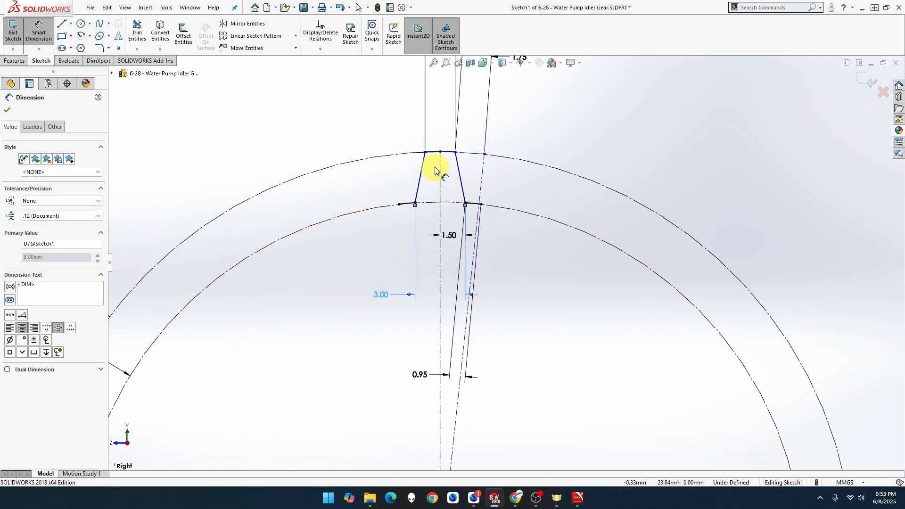
key("Escape")
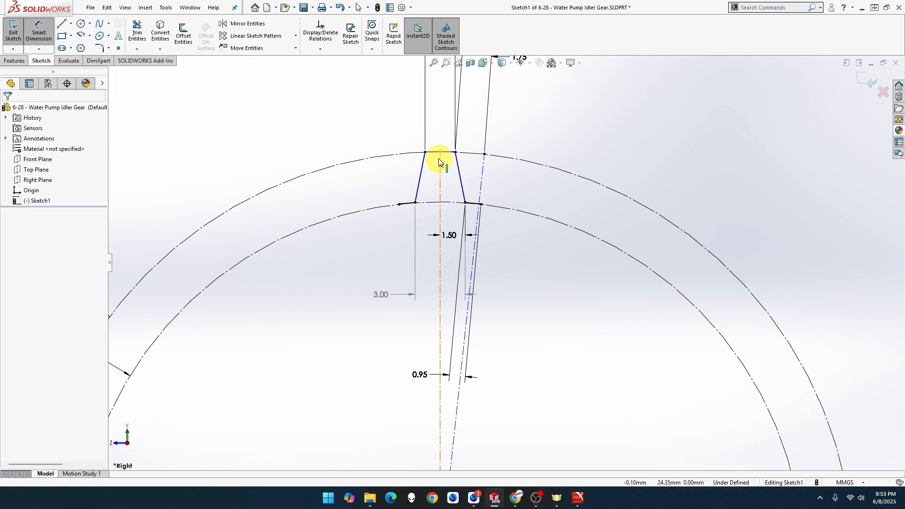
left_click_drag(426, 156, 406, 161)
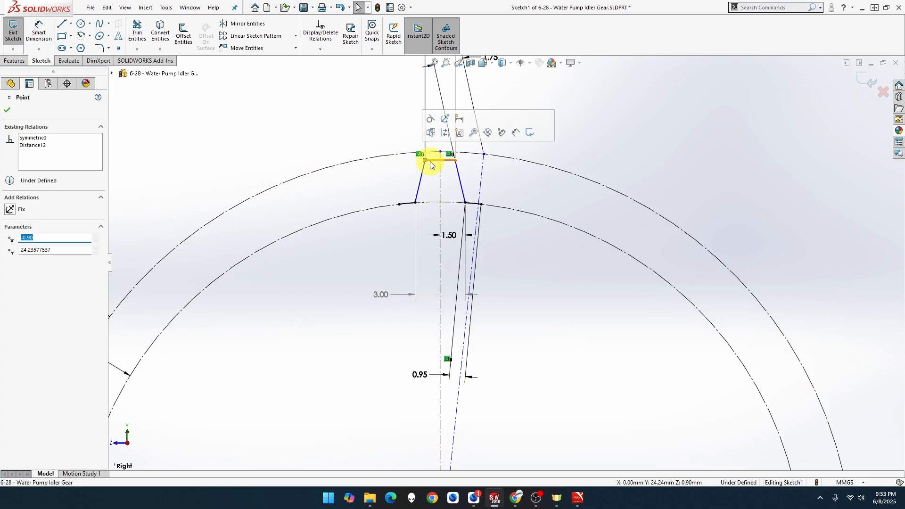
left_click(410, 153, "ctrl")
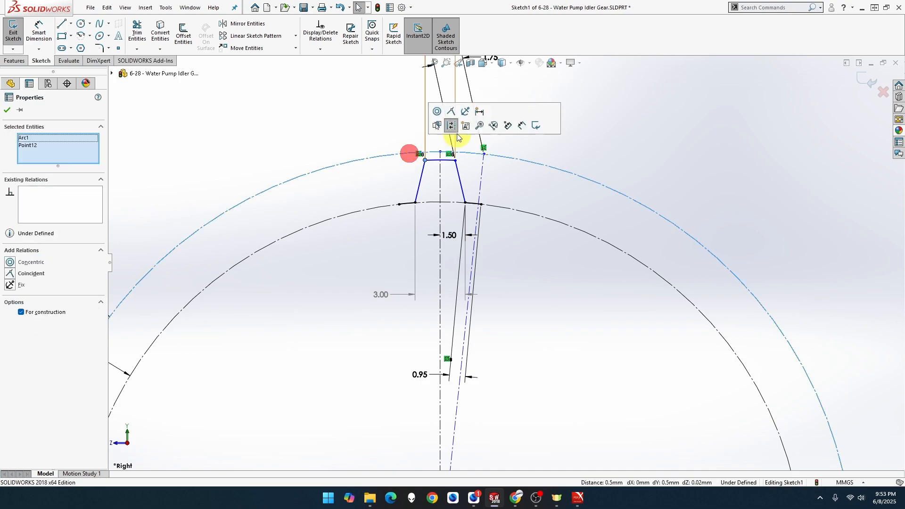
left_click(452, 111)
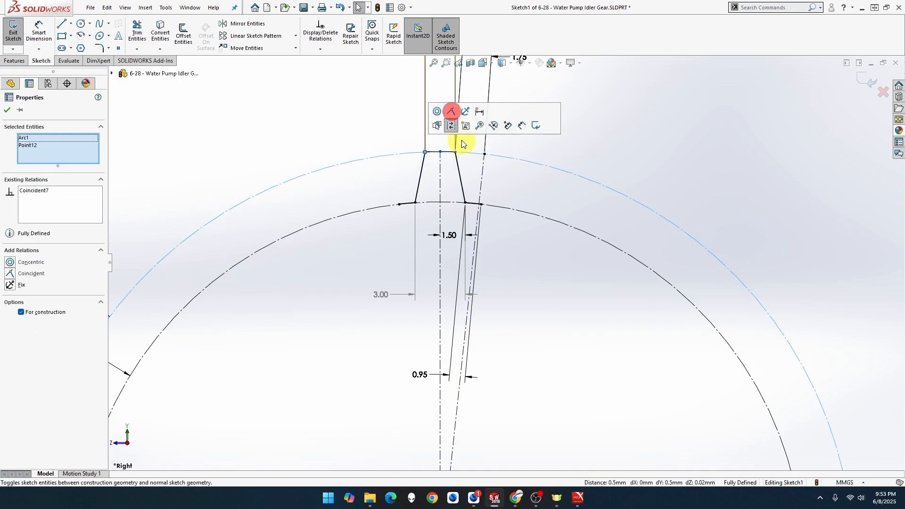
left_click(530, 147)
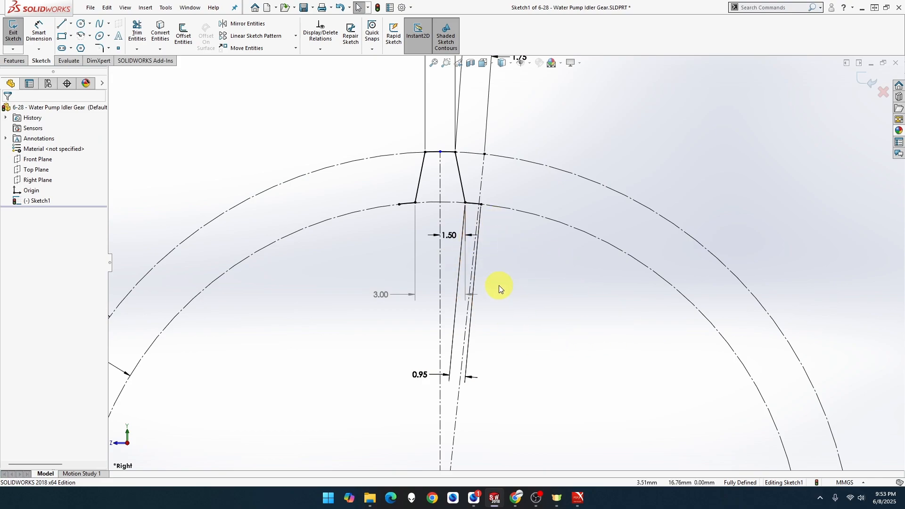
- Set up a circular sketch pattern about the origin using the tooth's two root arcs, two flank lines and tip arc
scroll(499, 285, "up", 2)
scroll(499, 285, "up", 3)
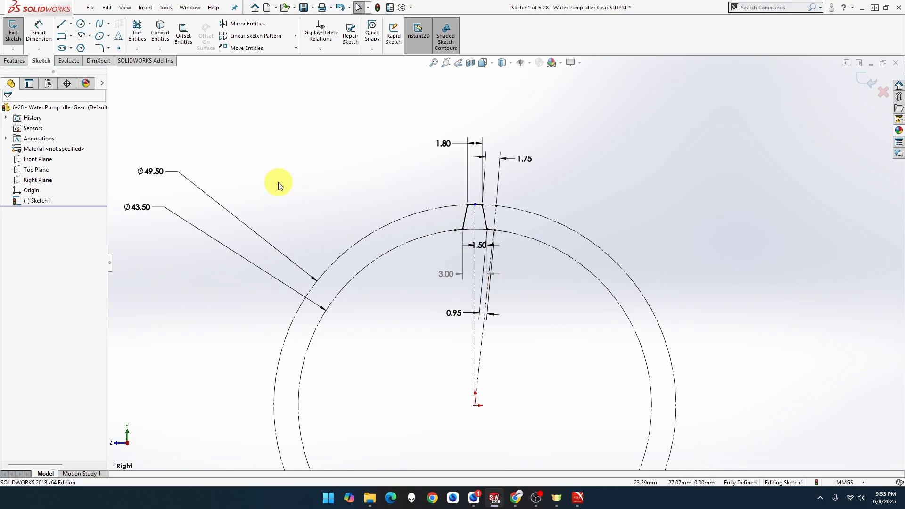
left_click(256, 36)
left_click(295, 36)
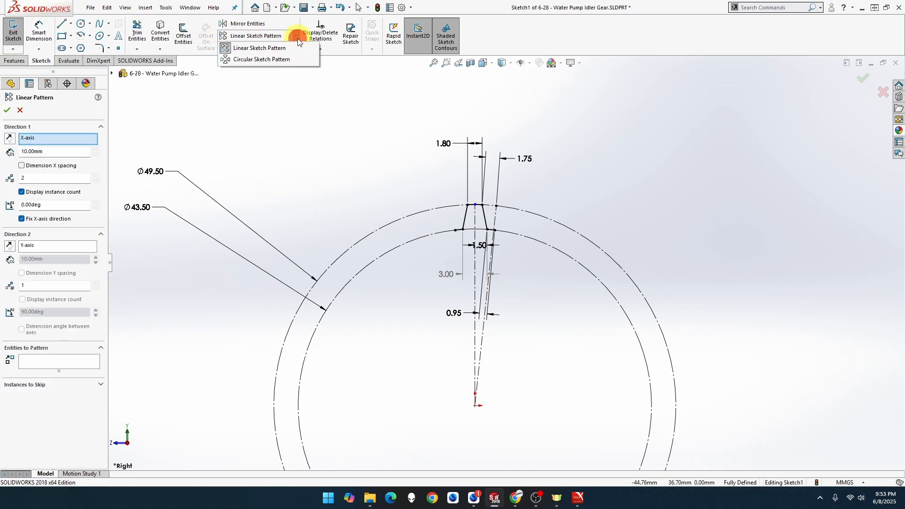
left_click(284, 60)
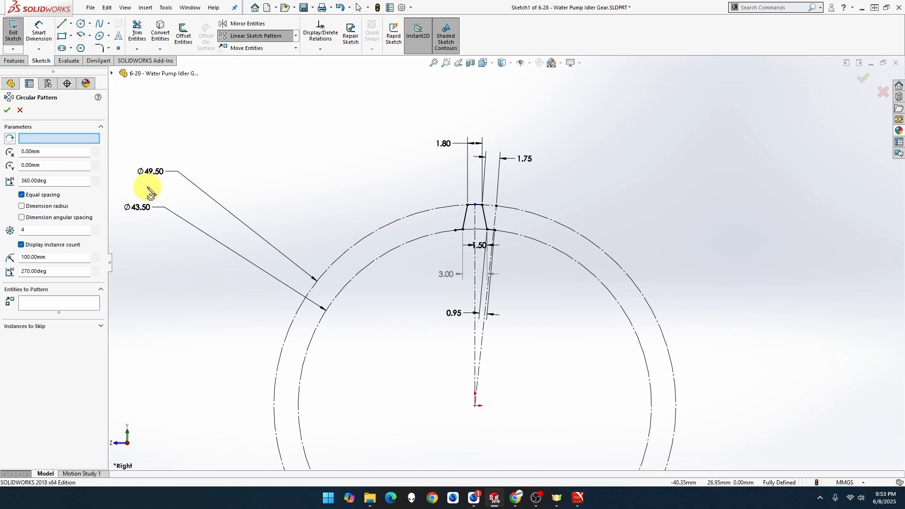
left_click(68, 306)
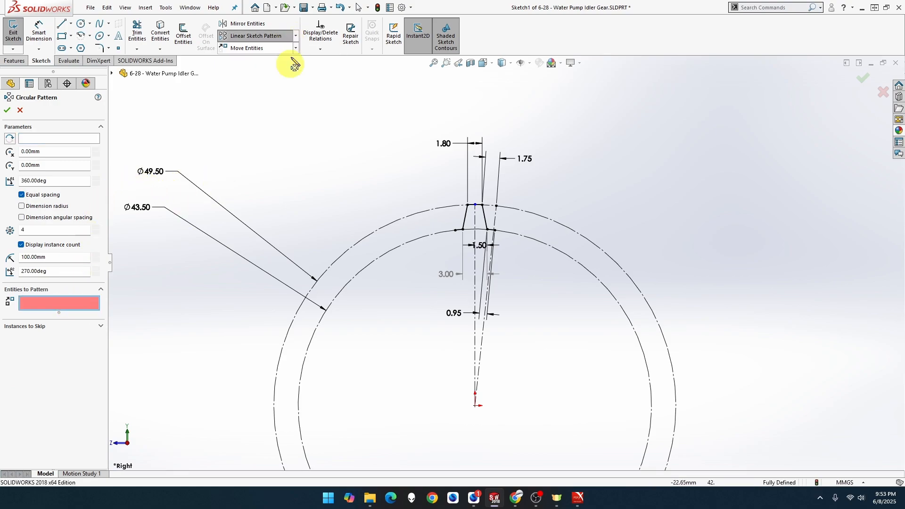
left_click(491, 231)
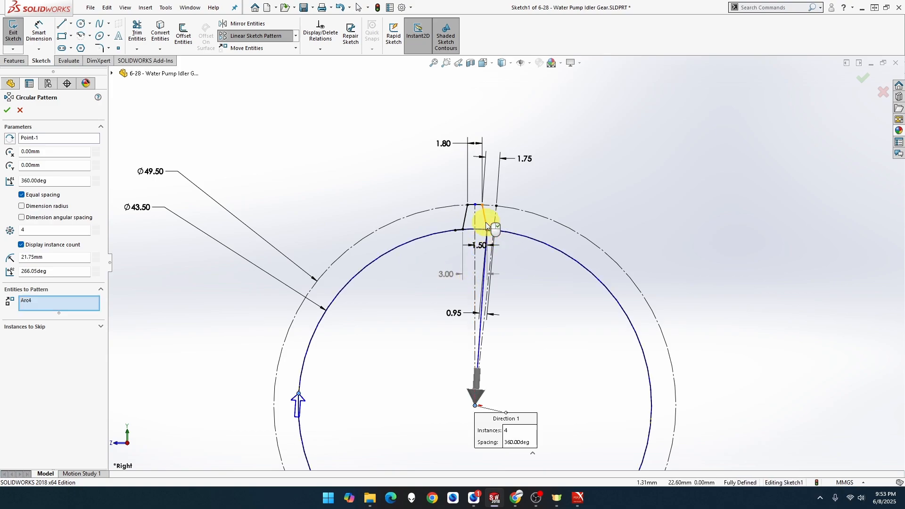
left_click(486, 222)
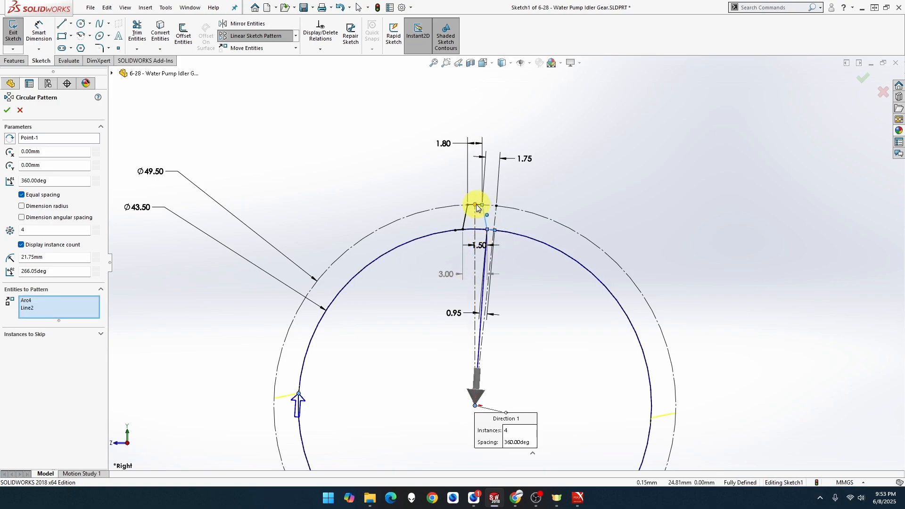
left_click(478, 206)
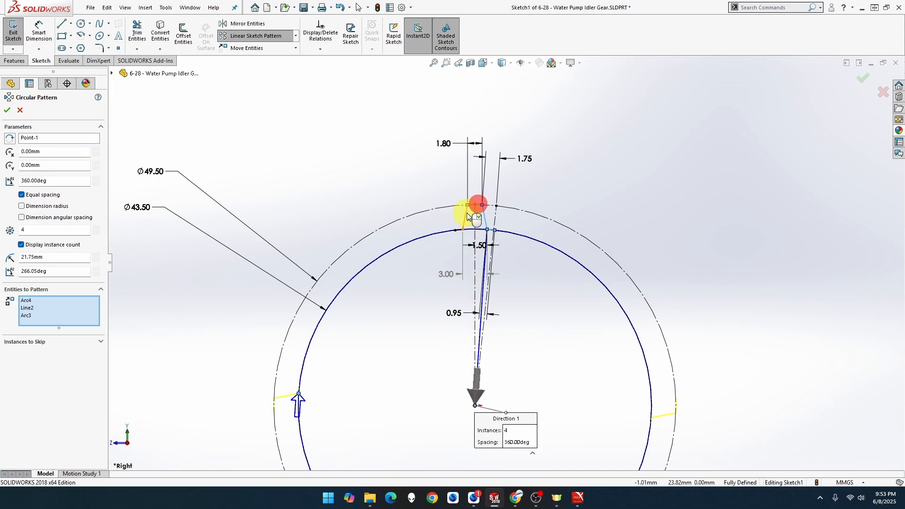
left_click(466, 213)
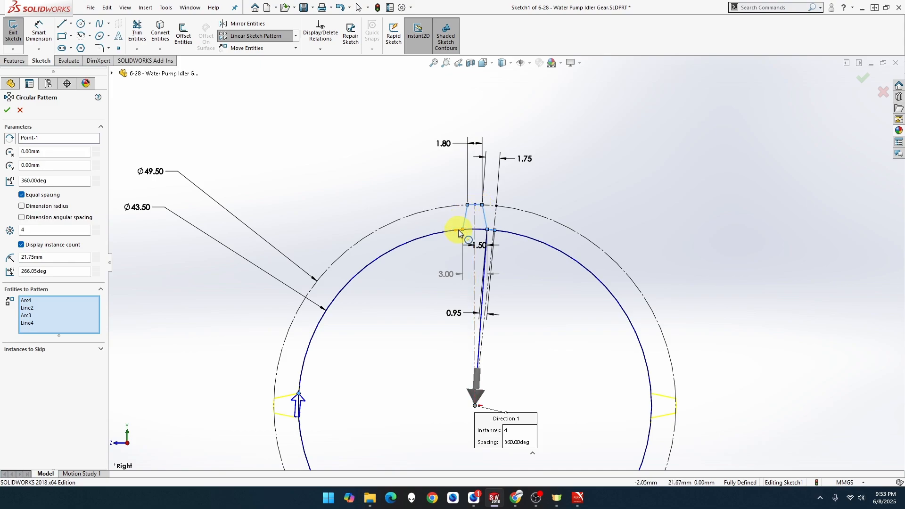
left_click(460, 232)
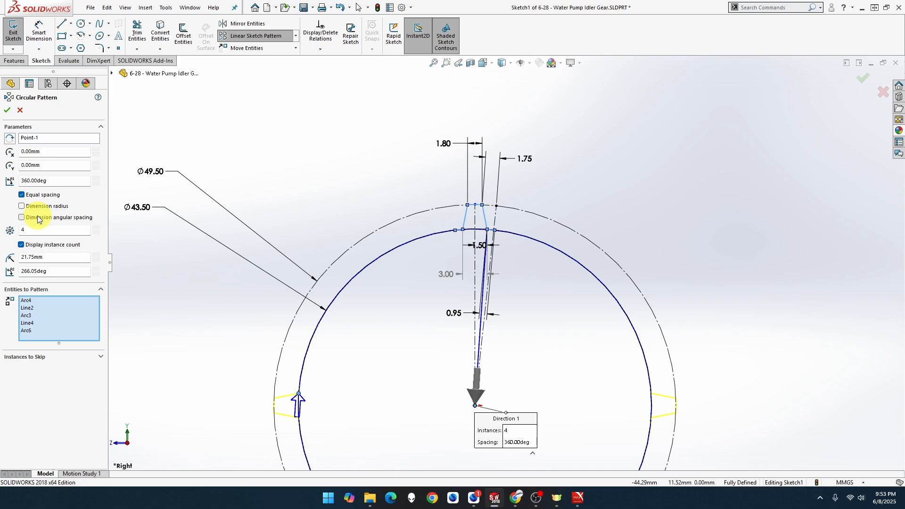
- Set the circular pattern to 28 instances over 360 degrees and create it
double_click(45, 229)
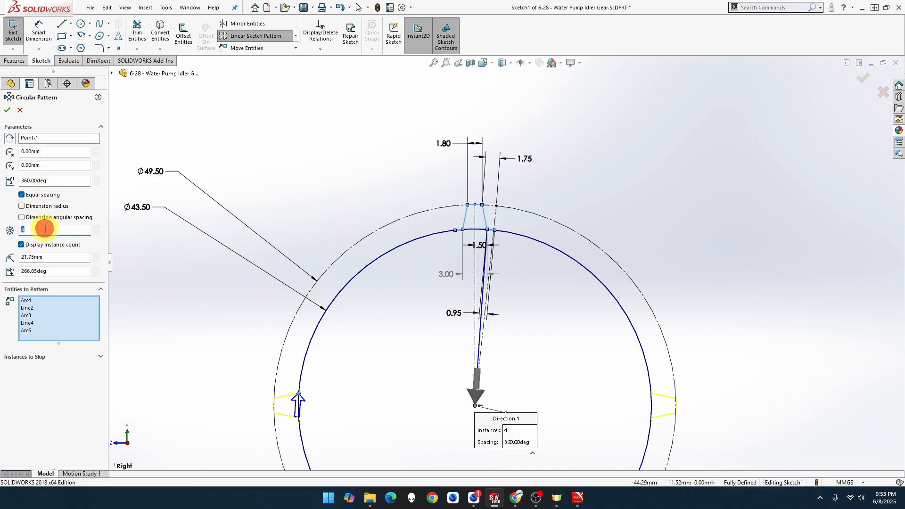
type("28")
key("Tab")
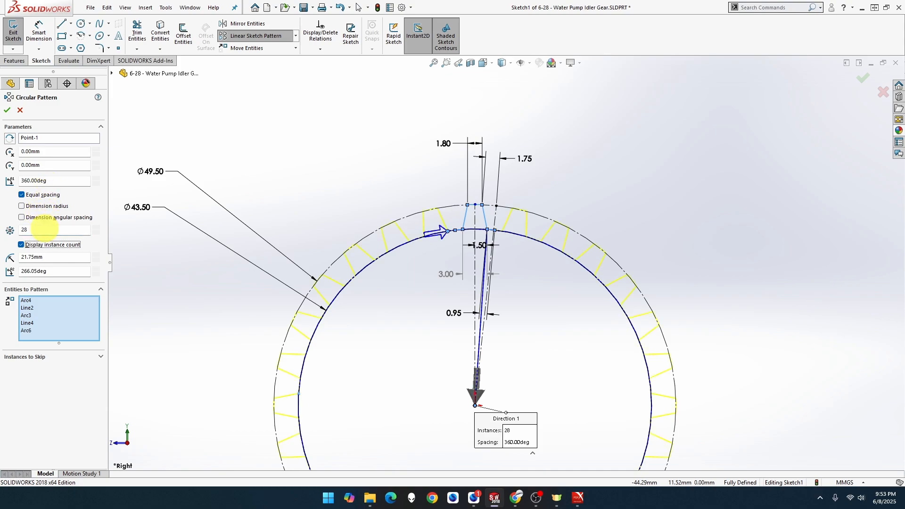
left_click(7, 110)
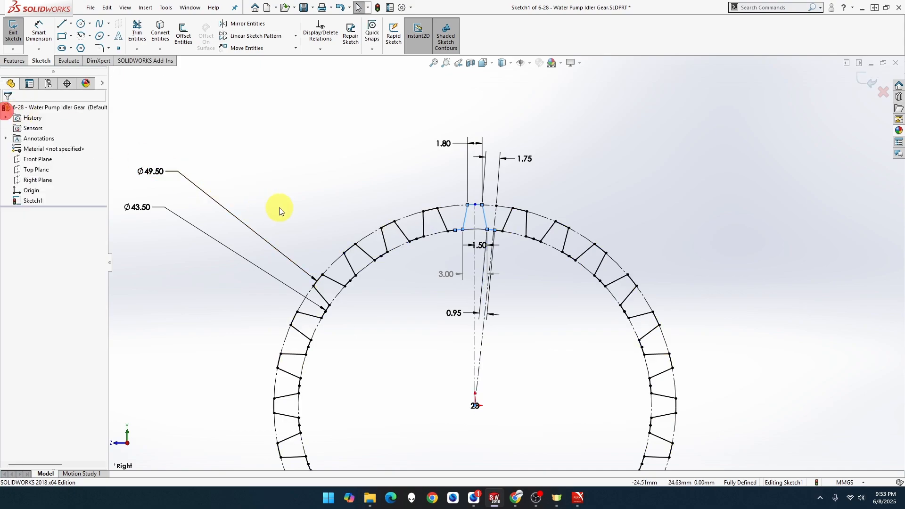
- Try to merge the two nearly touching root arc endpoints between the original tooth and its neighbouring patterned tooth
scroll(482, 239, "down", 4)
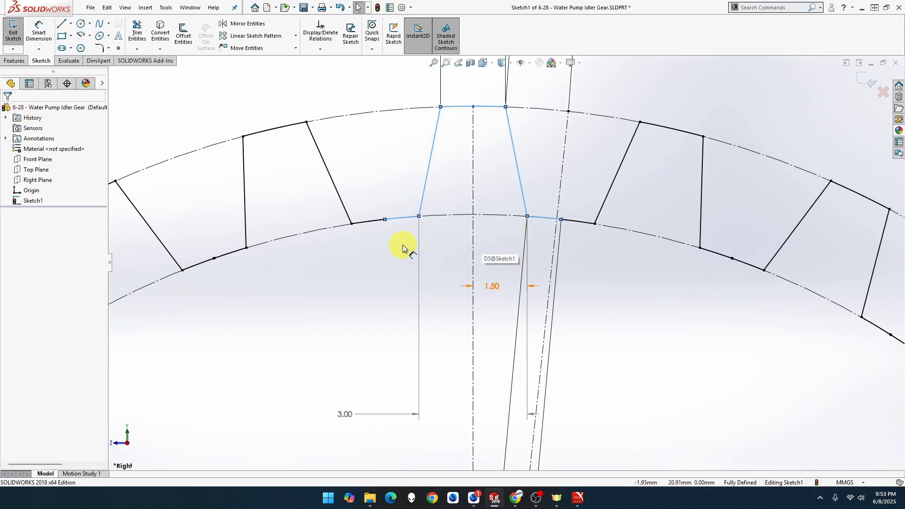
left_click(396, 233)
scroll(388, 222, "down", 3)
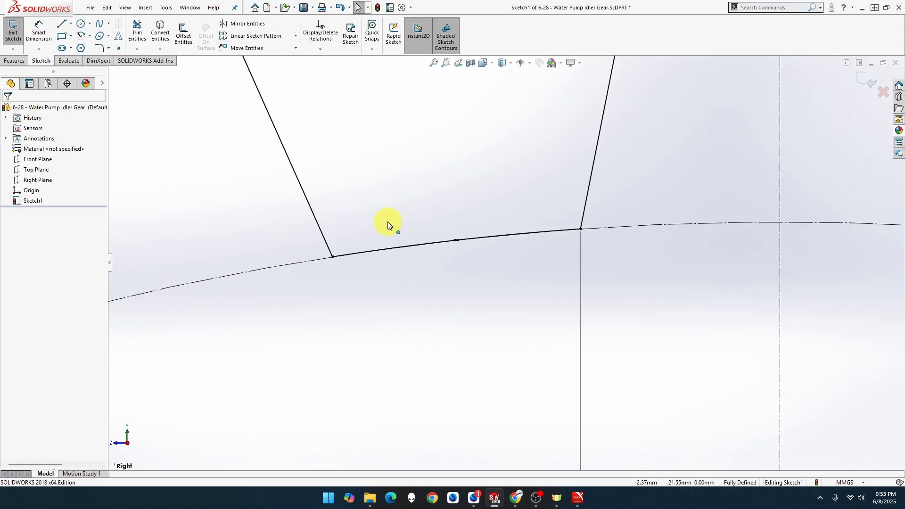
left_click(455, 242)
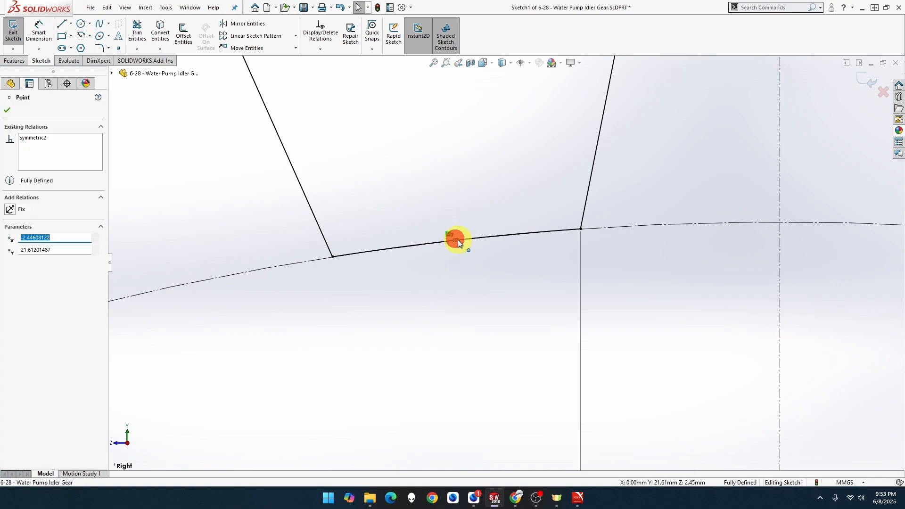
left_click(457, 240, "ctrl")
left_click(527, 199)
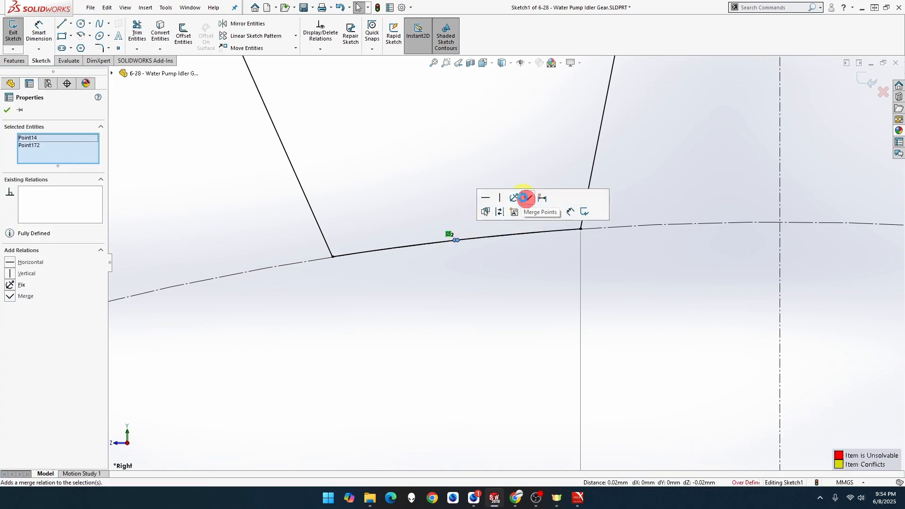
left_click(511, 247)
scroll(512, 247, "up", 5)
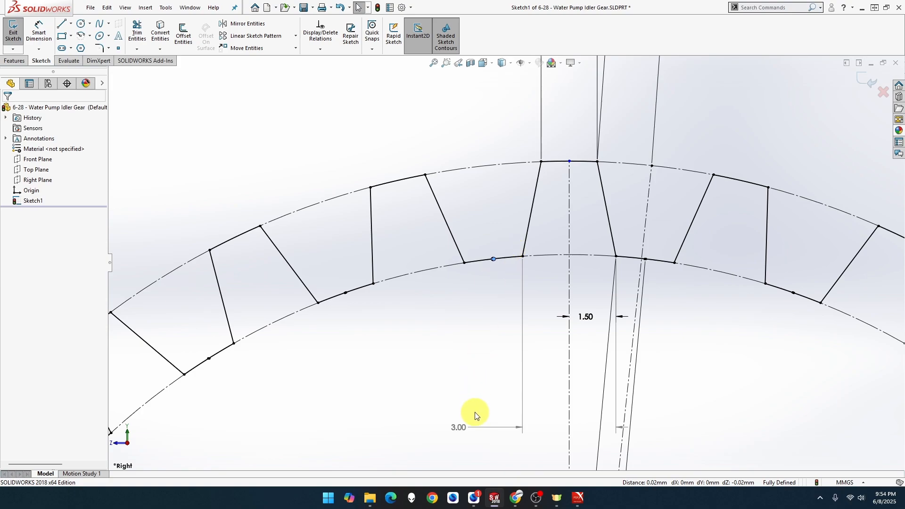
- Delete the driven tooth base-width dimension and try again to merge the two adjacent root arc endpoints
left_click(472, 428)
key("Delete")
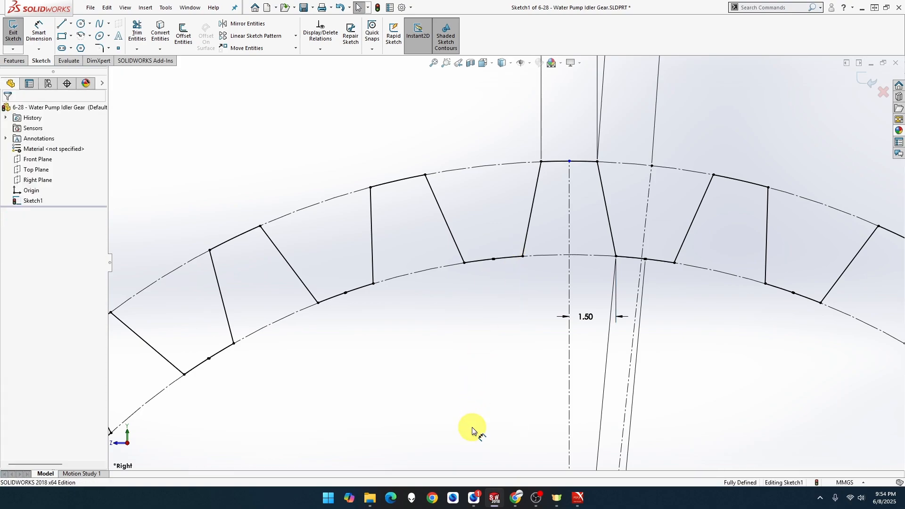
scroll(511, 286, "down", 4)
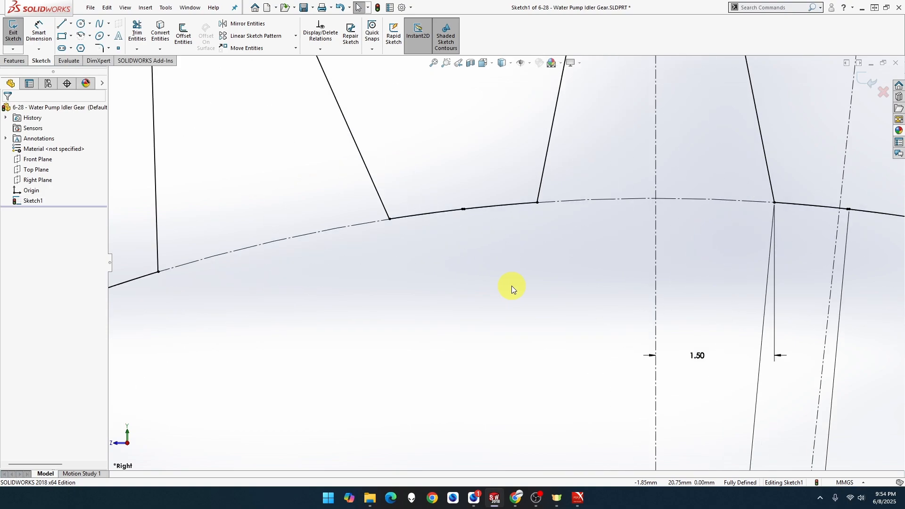
left_click(463, 208)
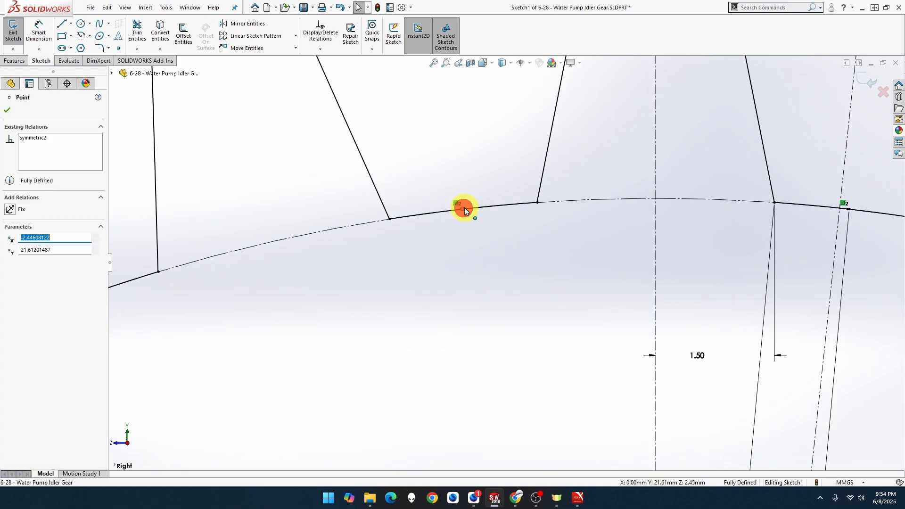
scroll(465, 212, "down", 5)
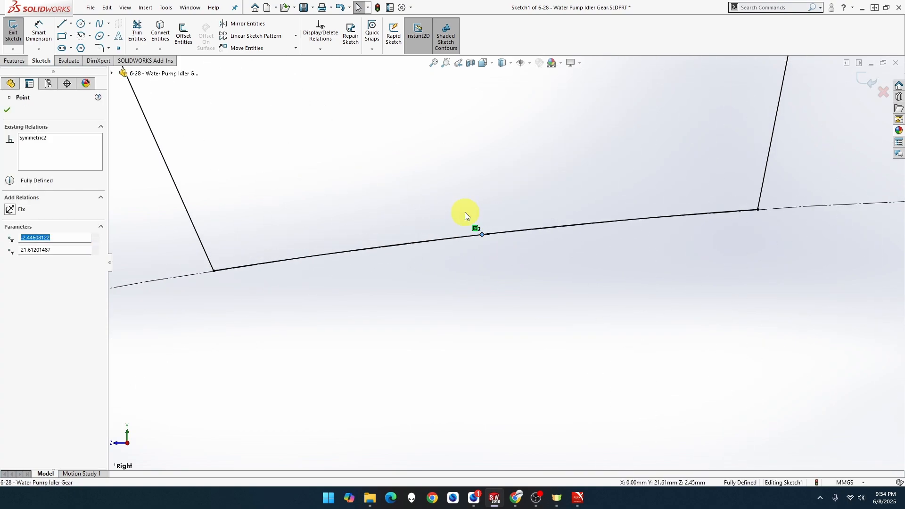
left_click(505, 250, "ctrl")
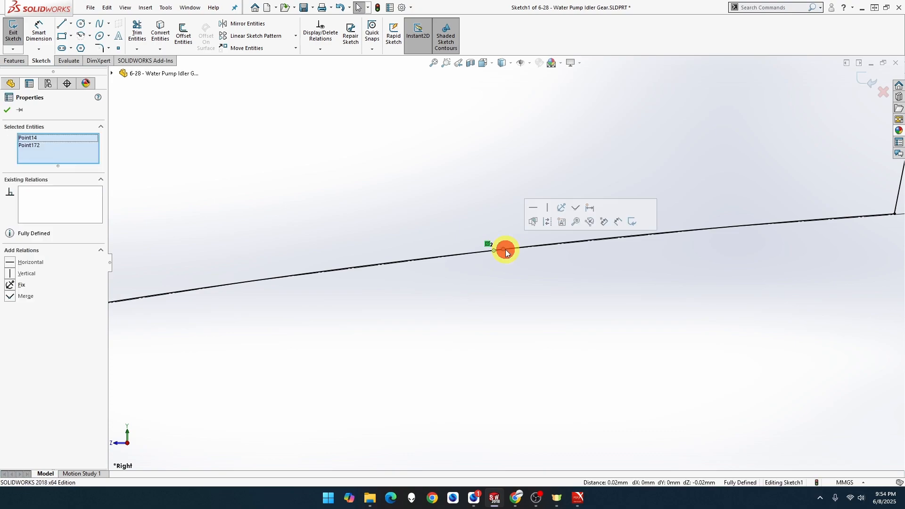
left_click(575, 208)
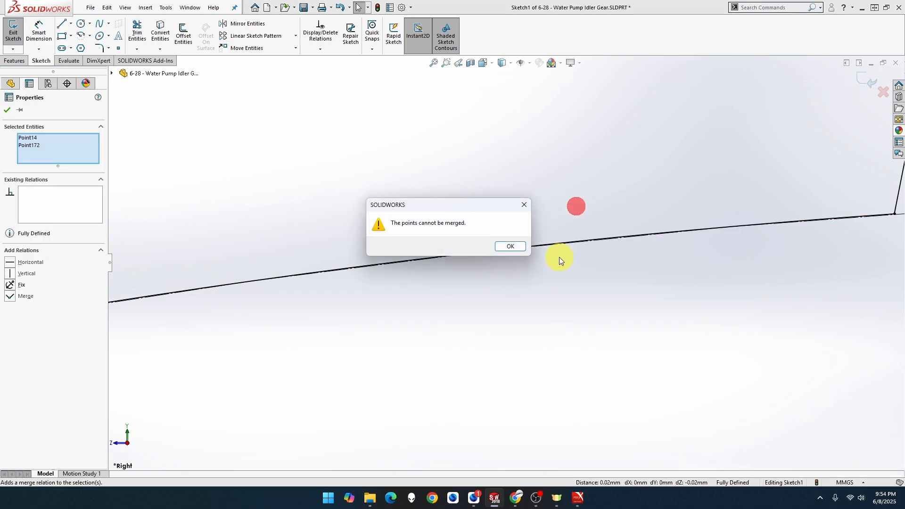
left_click(512, 243)
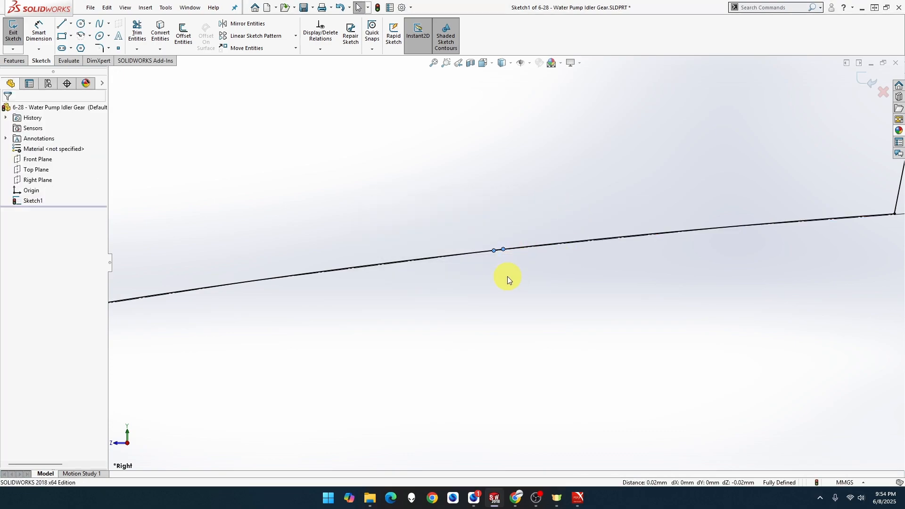
- Retry merging the two root arc endpoints selected in reverse order, and restore the deleted driven base-width dimension
left_click(507, 277)
left_click(505, 250)
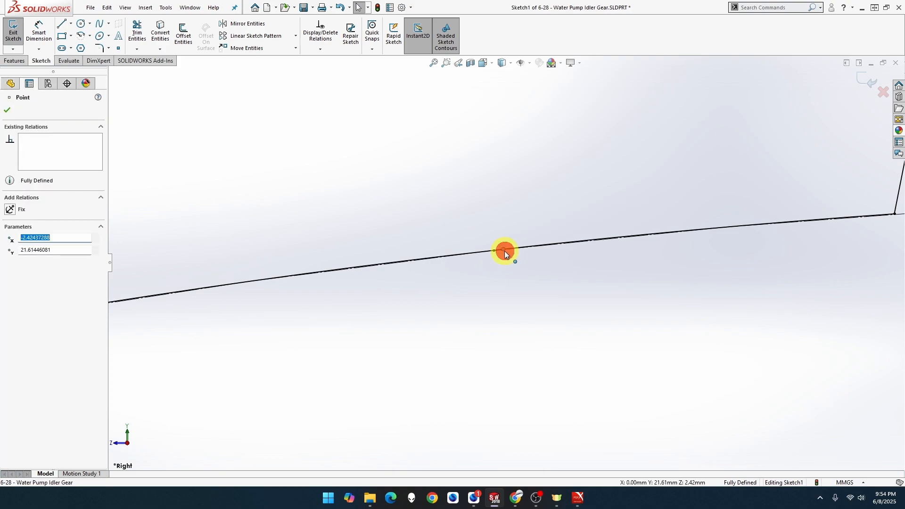
left_click(495, 250, "ctrl")
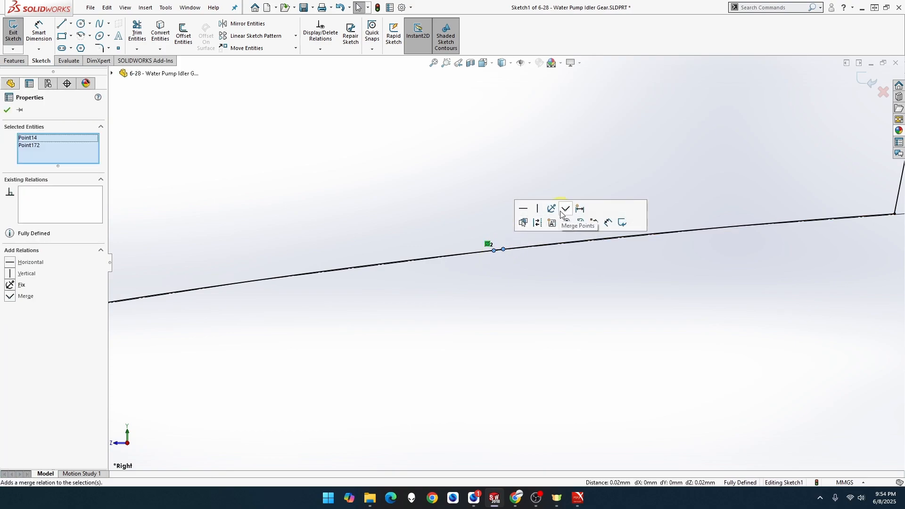
left_click(566, 209)
left_click(514, 246)
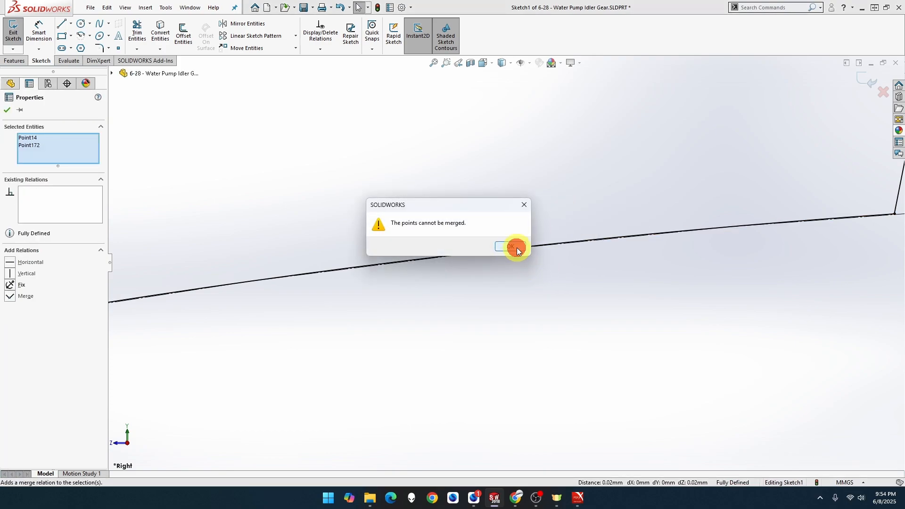
scroll(517, 256, "up", 5)
scroll(517, 257, "up", 3)
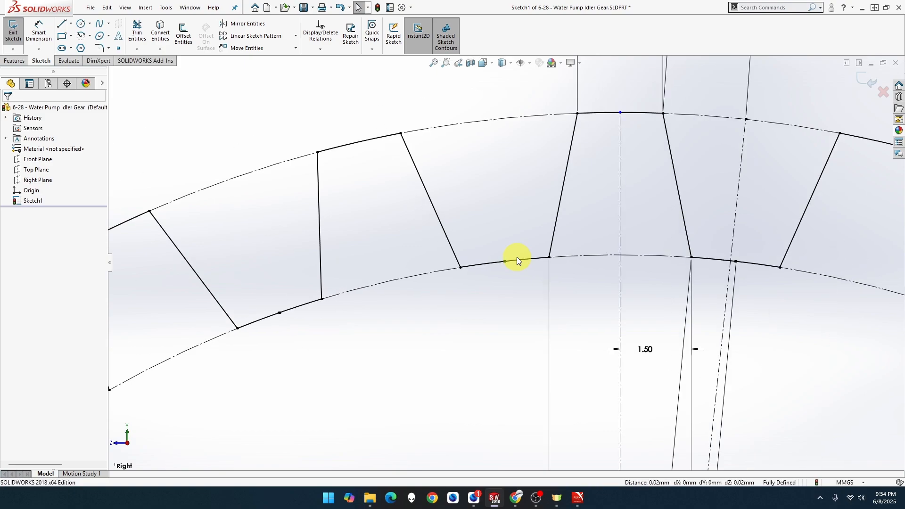
scroll(517, 256, "up", 2)
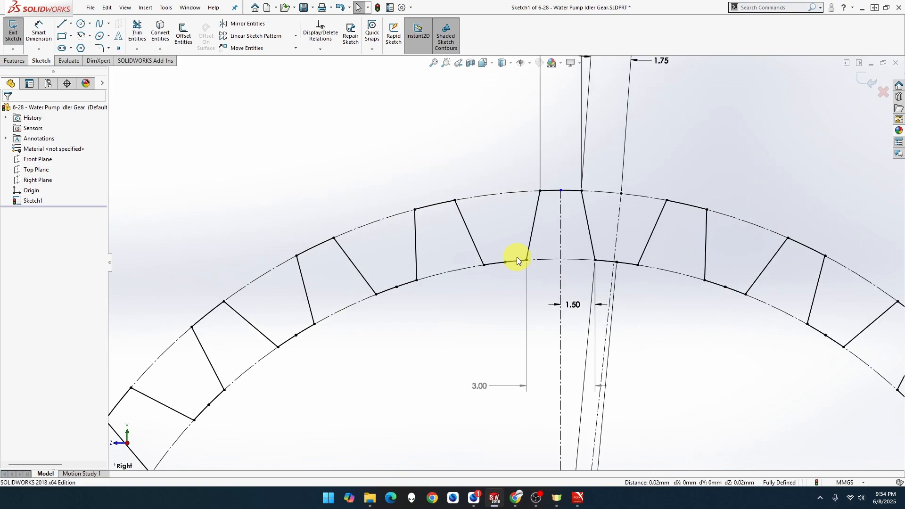
- Delete the 0.95 mm dimension that locates the root arc endpoint beside the original tooth
scroll(517, 256, "up", 2)
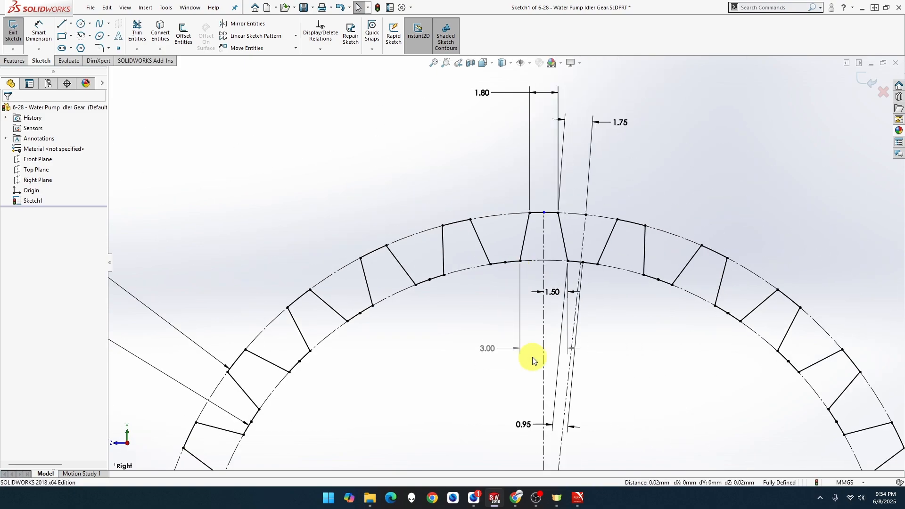
left_click(536, 421)
key("Delete")
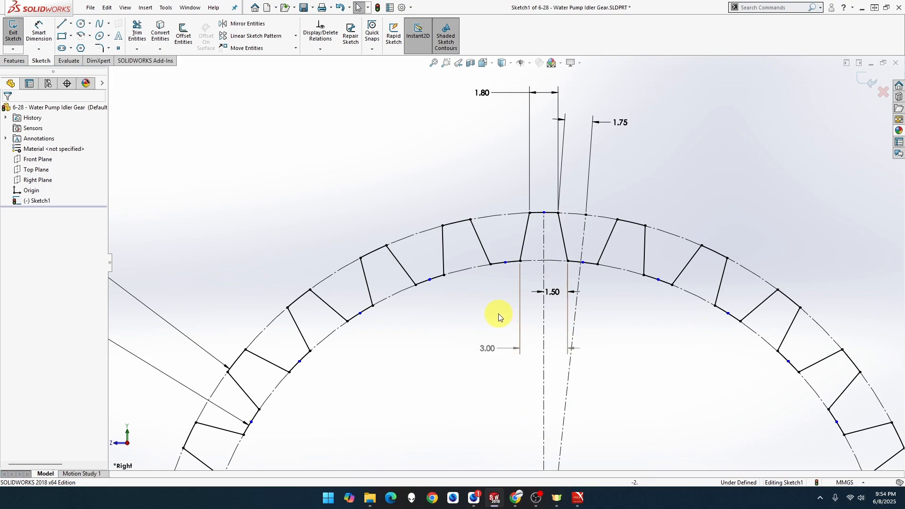
- Merge the two nearly touching root arc endpoints between the original tooth and its neighbouring patterned tooth
scroll(495, 313, "down", 4)
scroll(556, 135, "down", 5)
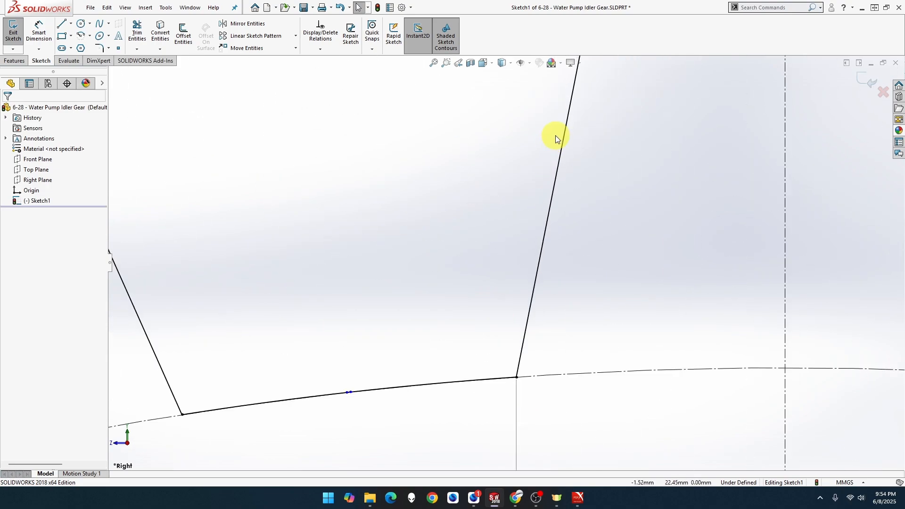
left_click(352, 392)
left_click(347, 393, "ctrl")
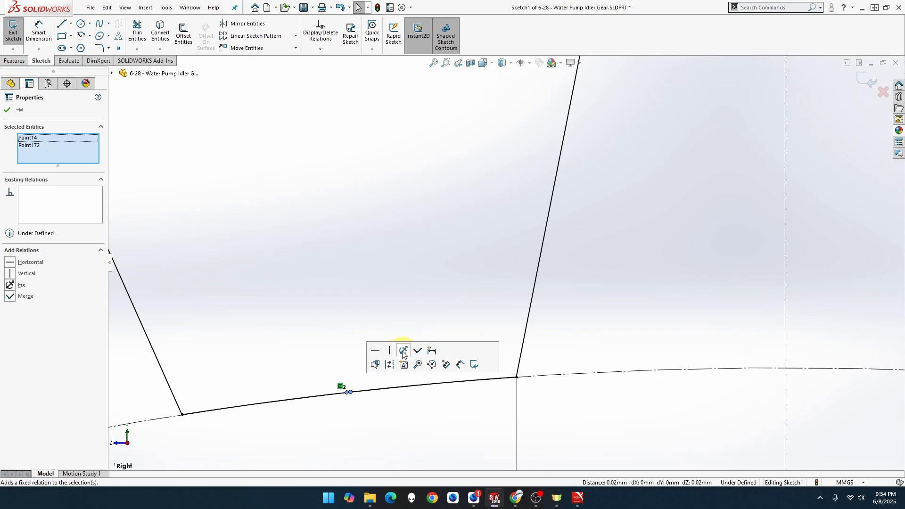
left_click(417, 351)
scroll(427, 326, "up", 3)
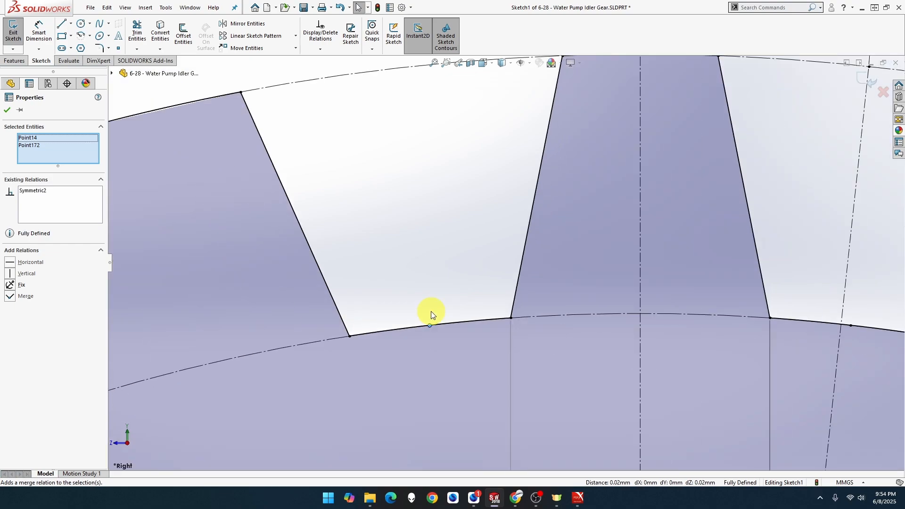
scroll(431, 311, "up", 5)
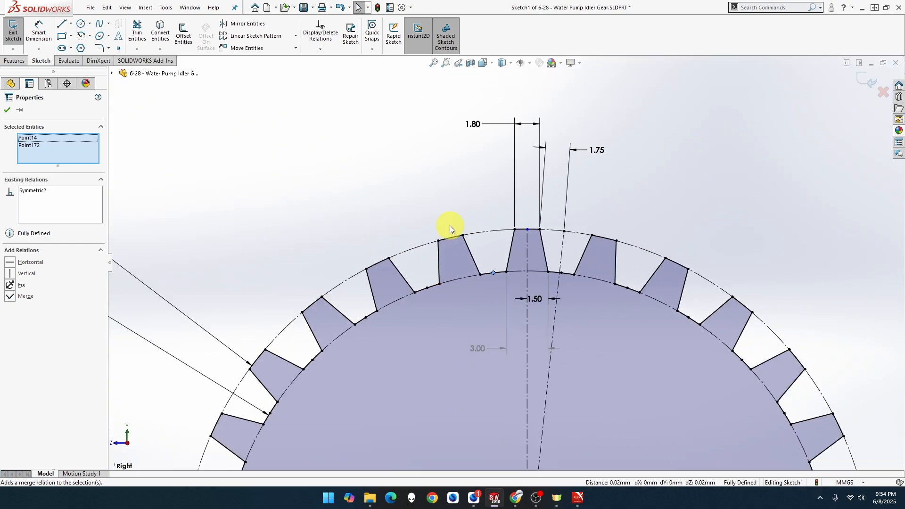
scroll(450, 226, "up", 3)
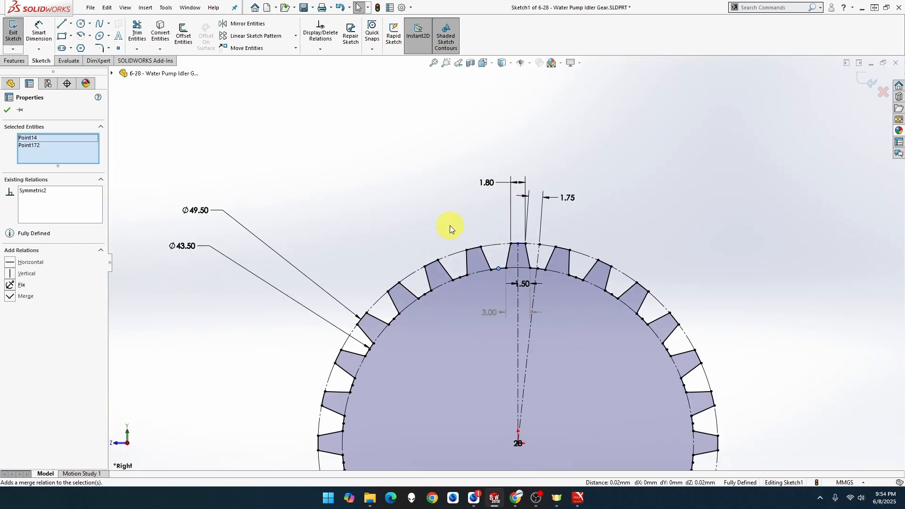
left_click(433, 64)
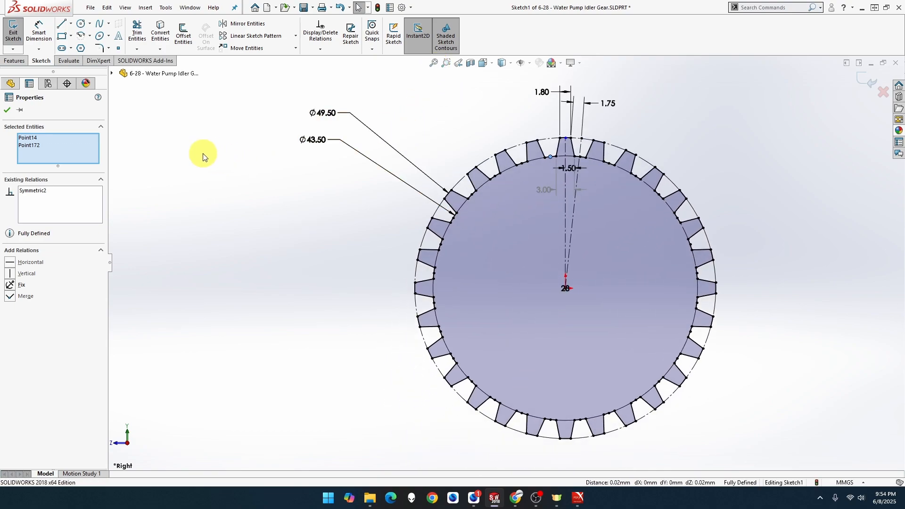
- Extrude the closed gear profile 8 mm with the Mid Plane end condition and save the part
left_click(15, 61)
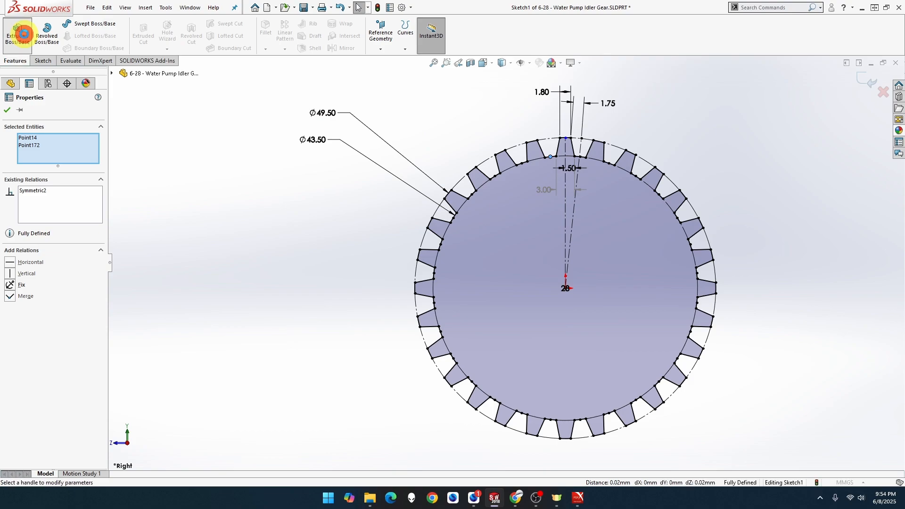
left_click(23, 34)
type("8.00mm")
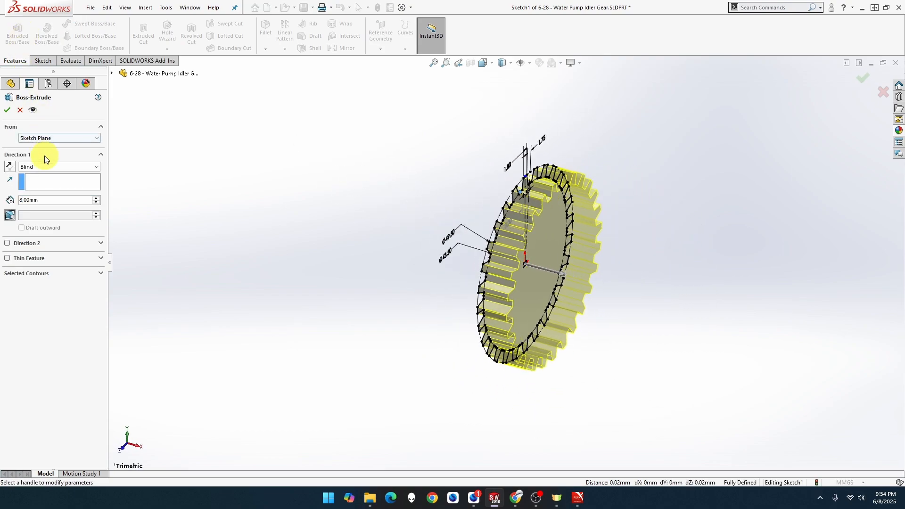
left_click(45, 167)
left_click(43, 205)
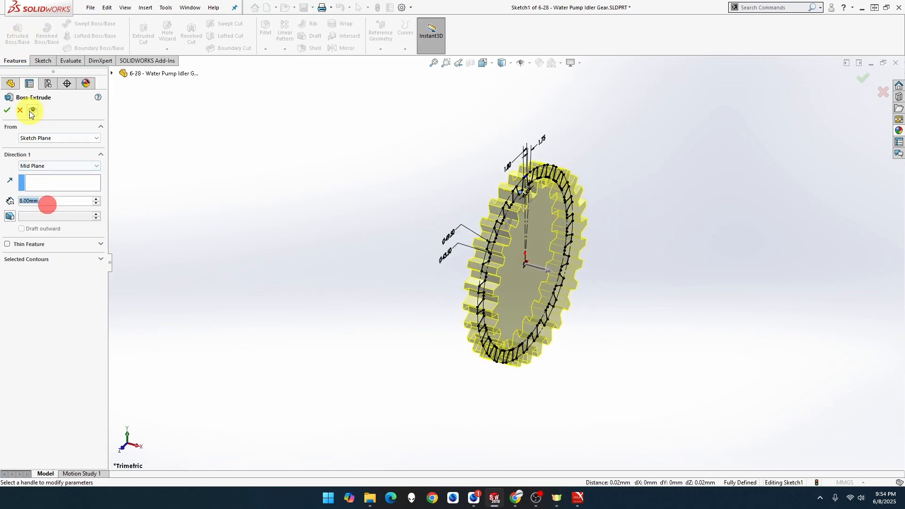
left_click(6, 110)
left_click(719, 242)
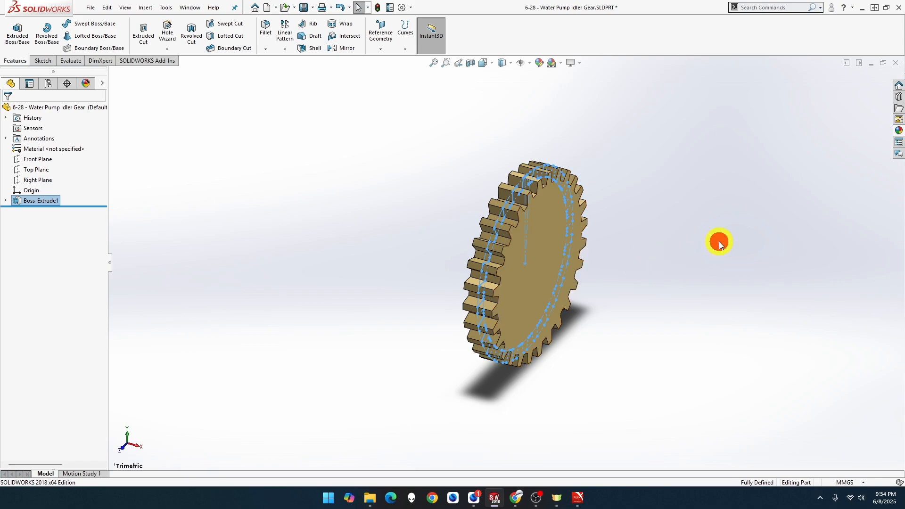
key("ctrl+s")
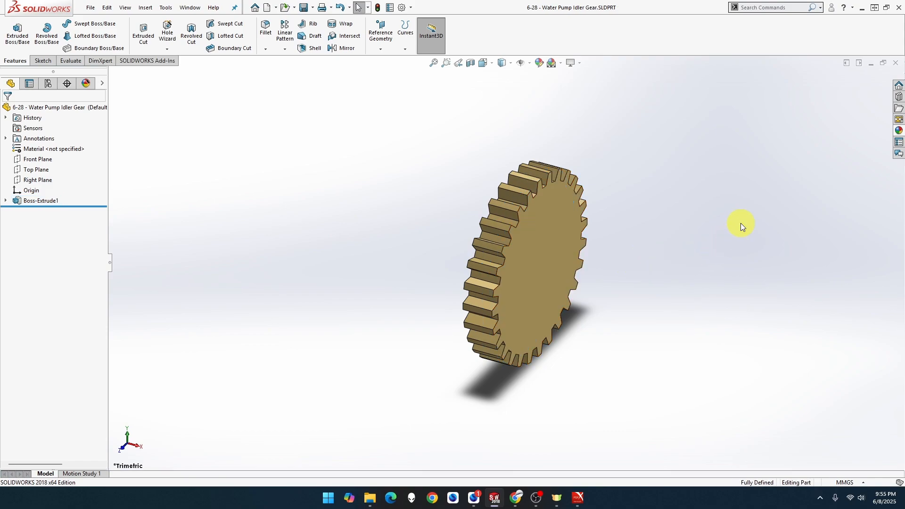
- Apply a grey appearance to the whole gear and save the part
left_click(898, 131)
left_click_drag(796, 310, 561, 250)
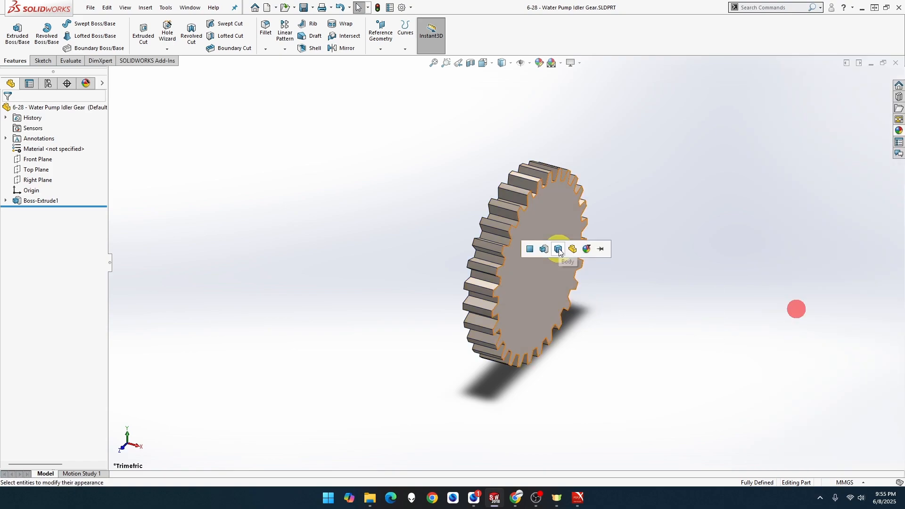
left_click(581, 254)
left_click(610, 295)
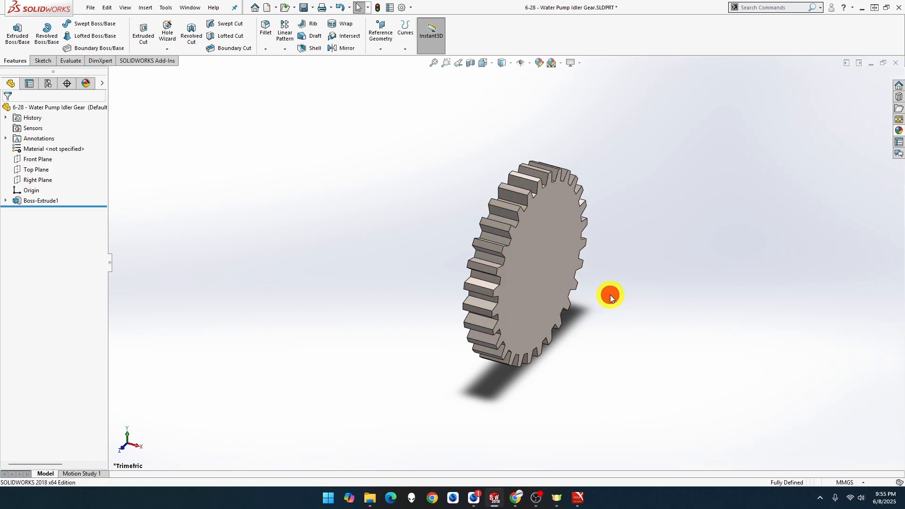
key("ctrl+s")
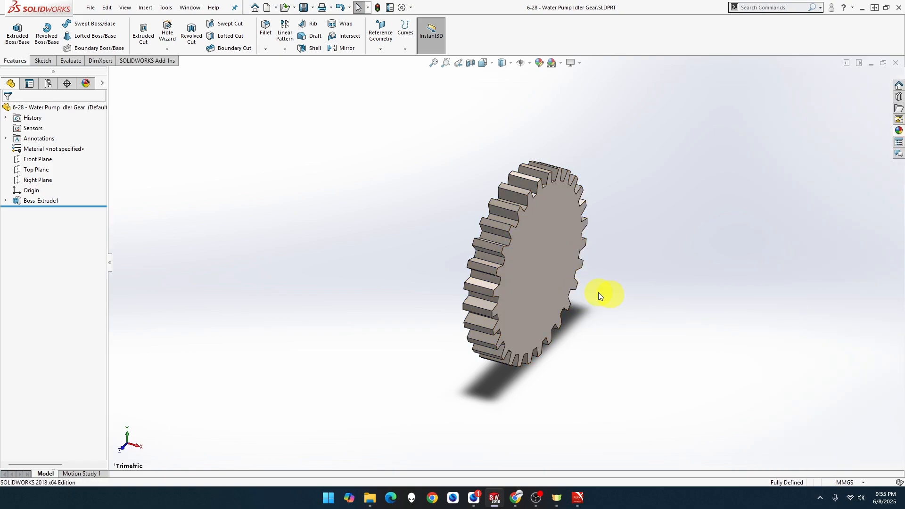
- Start a sketch on the gear's flat side face and draw a circle about 13.6 mm in radius centred on the origin
right_click(525, 262)
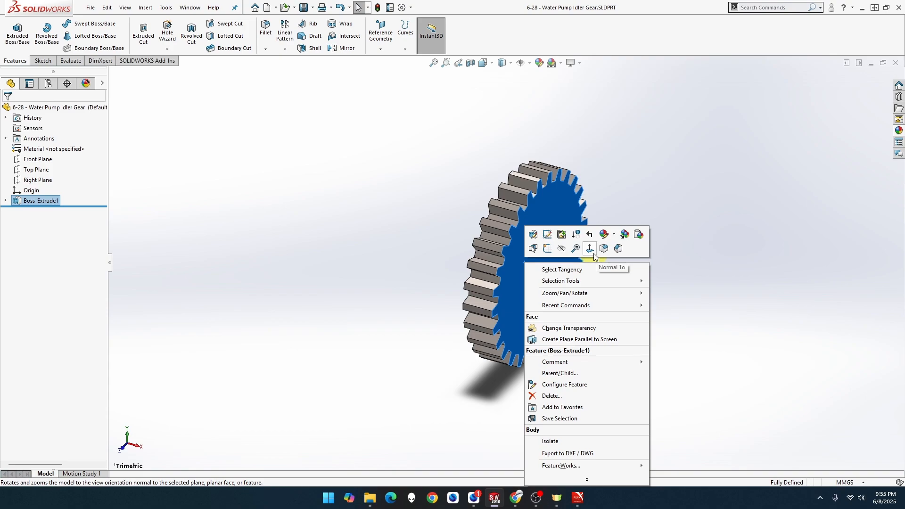
left_click(590, 249)
right_click(516, 256)
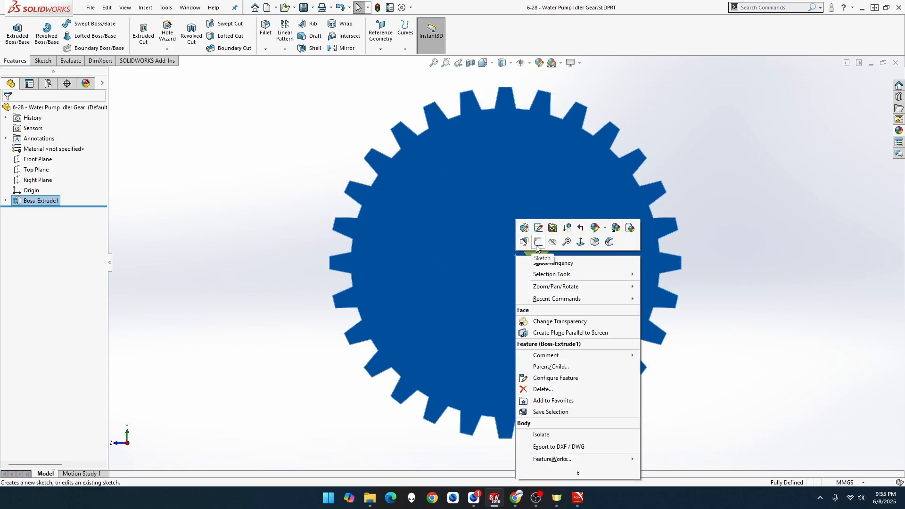
left_click(538, 243)
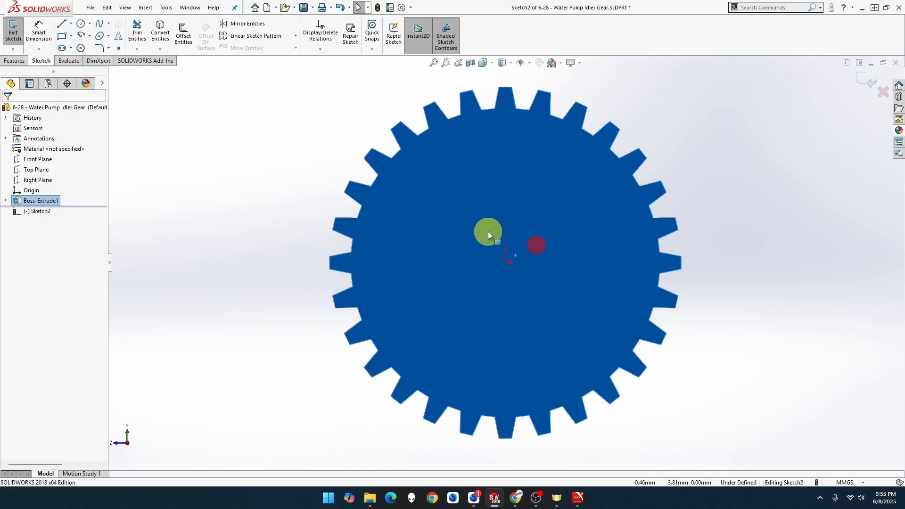
left_click(81, 25)
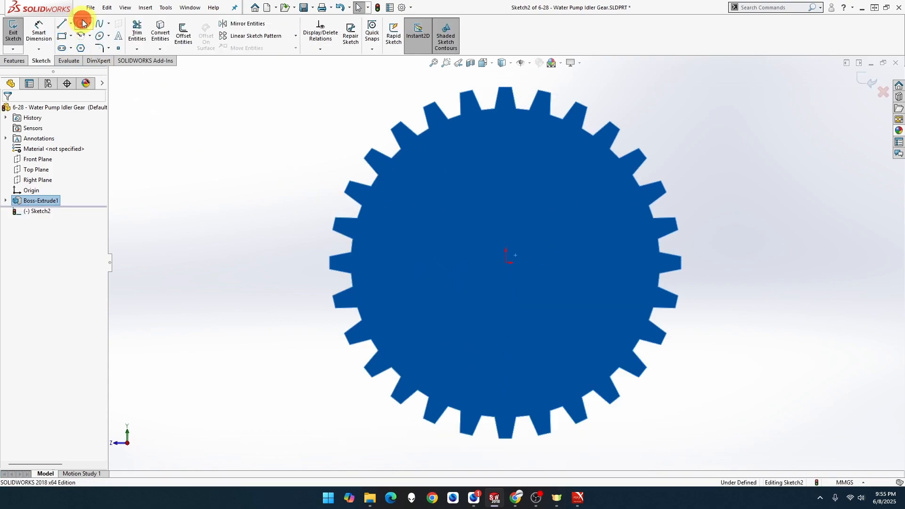
left_click(506, 263)
left_click(584, 206)
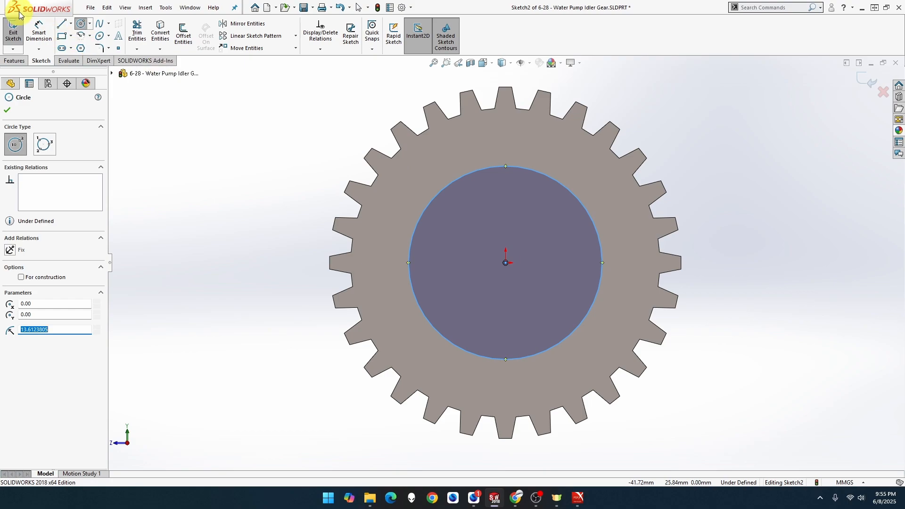
- Dimension the hub circle's diameter as 22 mm
left_click(38, 32)
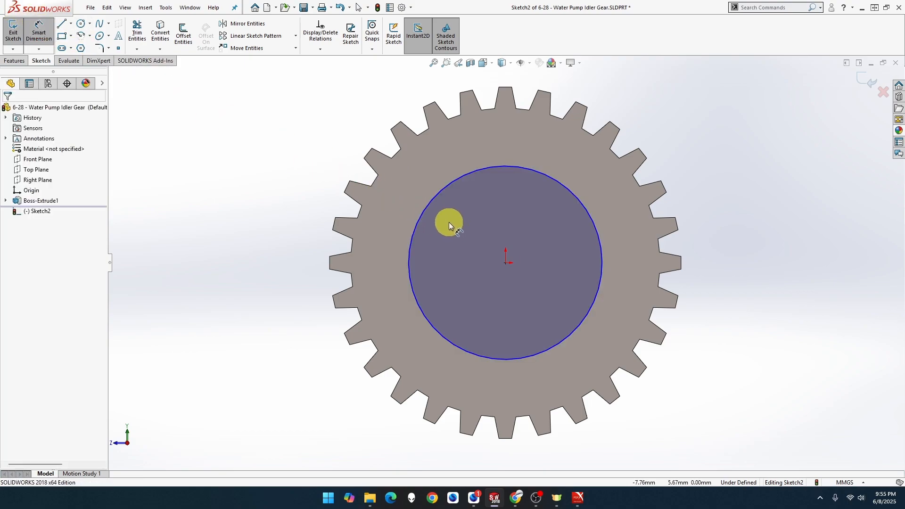
left_click(436, 200)
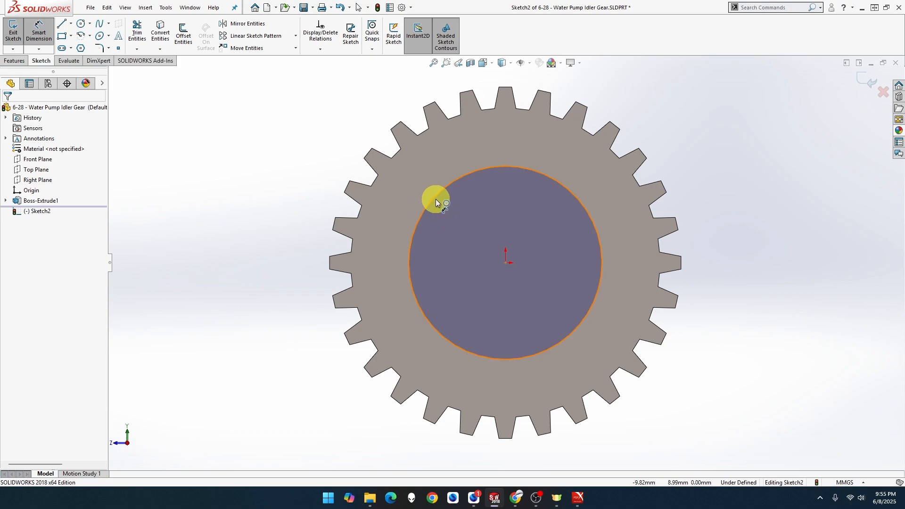
left_click(315, 109)
type("22")
key("Return")
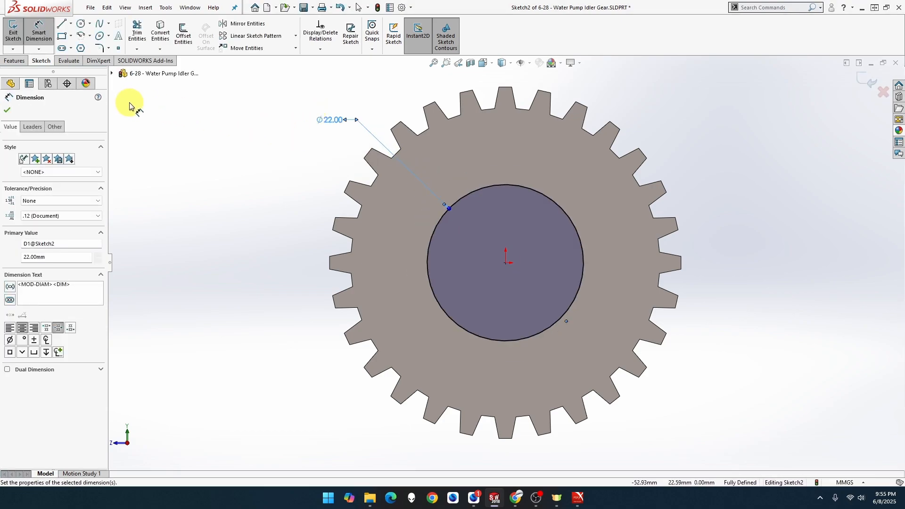
- Extrude the 22 mm circle 4 mm outward from the gear face as a hub merged with the body
left_click(15, 62)
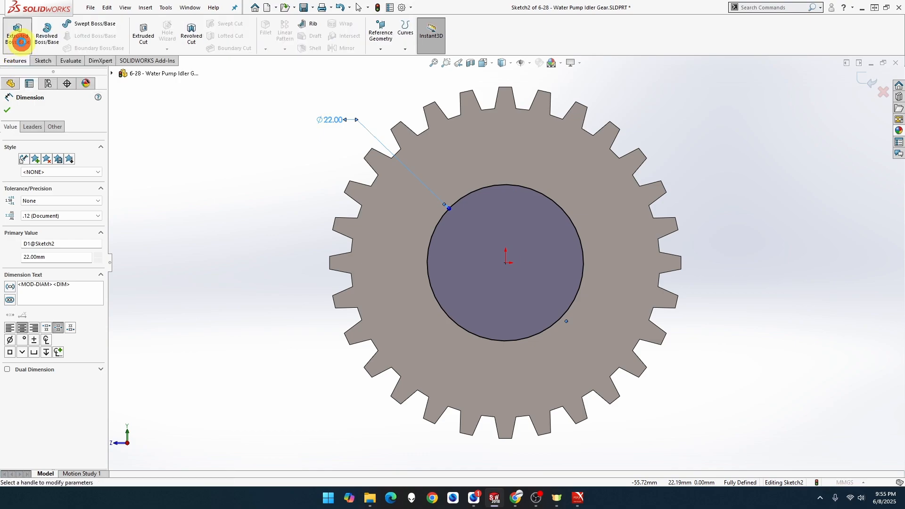
left_click(21, 42)
type("4")
key("Return")
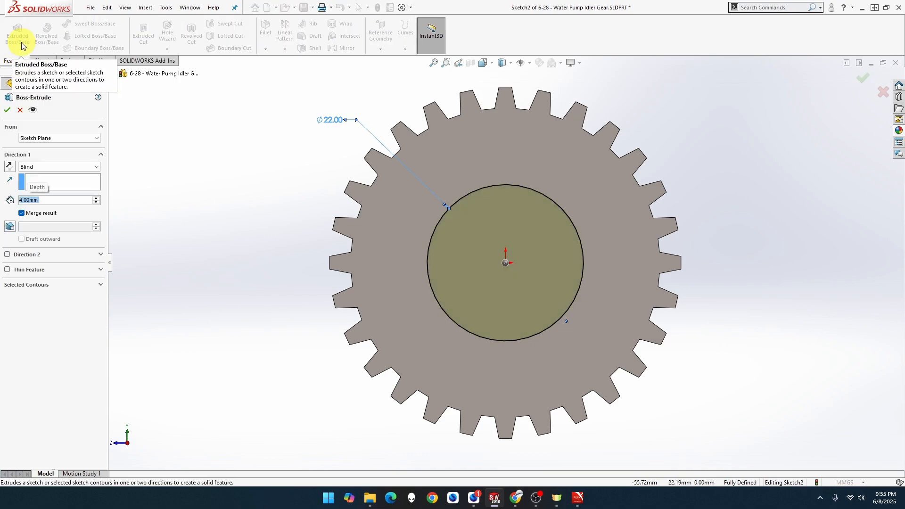
left_click(7, 110)
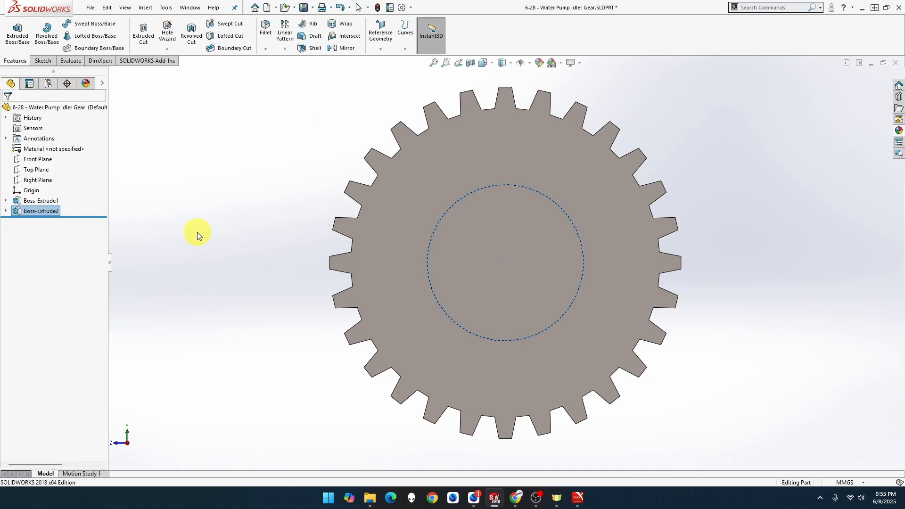
- Start a sketch on the hub's end face and draw a circle about 6.4 mm in radius centred on the origin
middle_click_drag(197, 232, 242, 260)
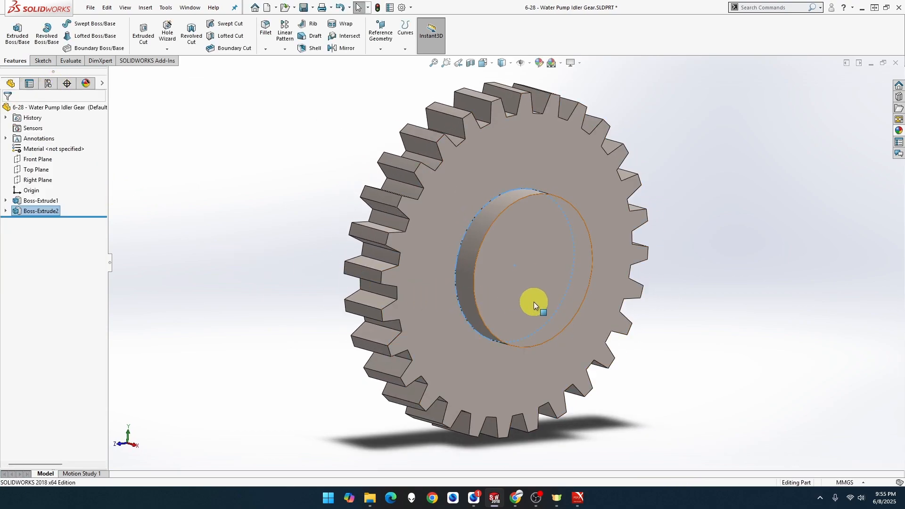
left_click(536, 282)
right_click(535, 282)
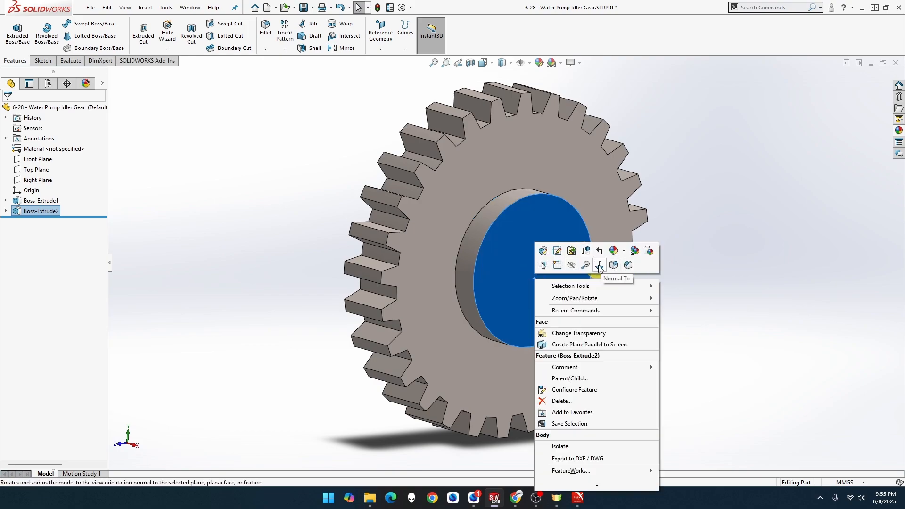
left_click(559, 266)
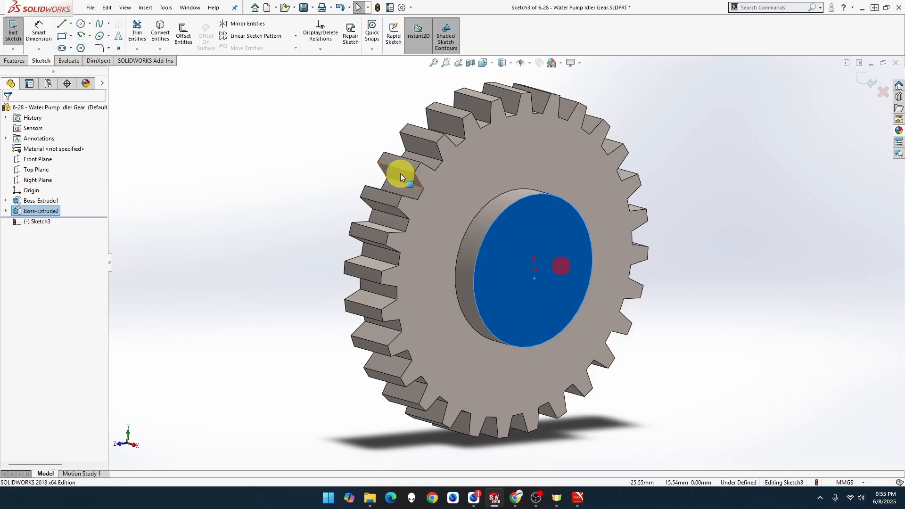
left_click(288, 135)
left_click(81, 24)
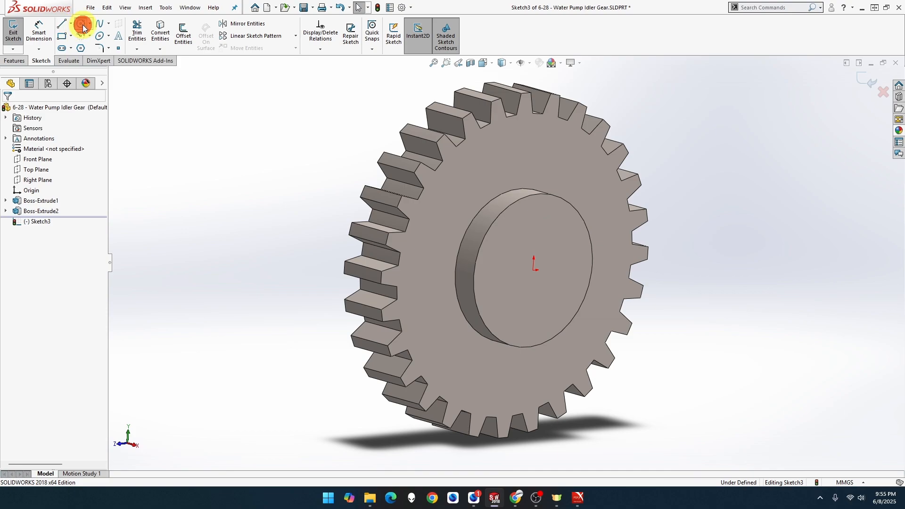
left_click(532, 274)
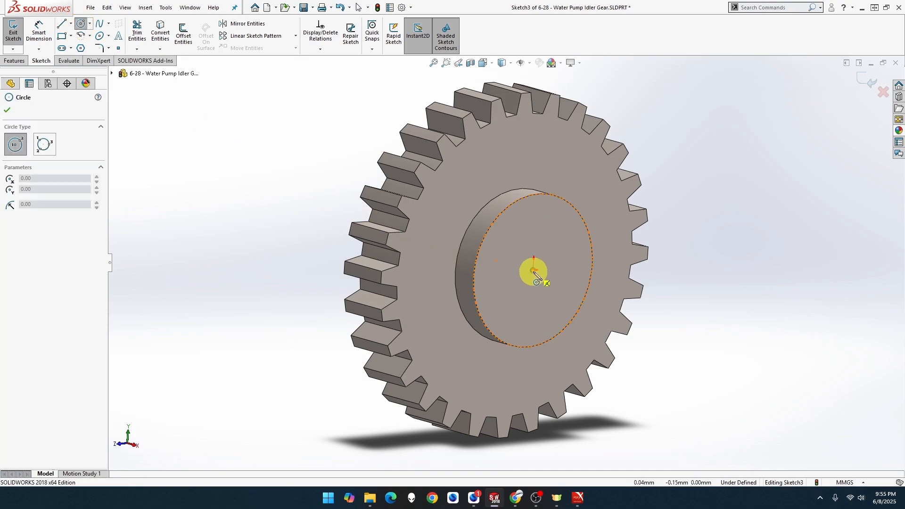
left_click(561, 239)
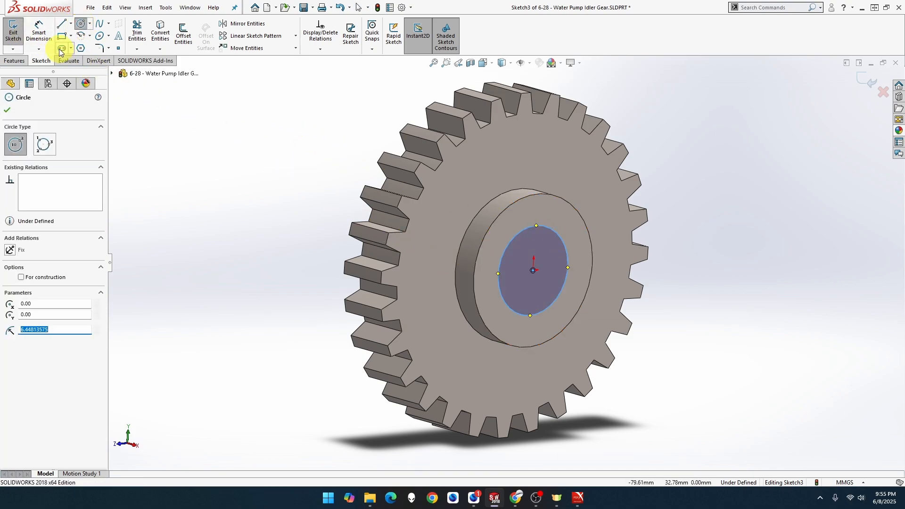
- Dimension the diameter of the circle on the hub's end face as 16 mm
left_click(39, 34)
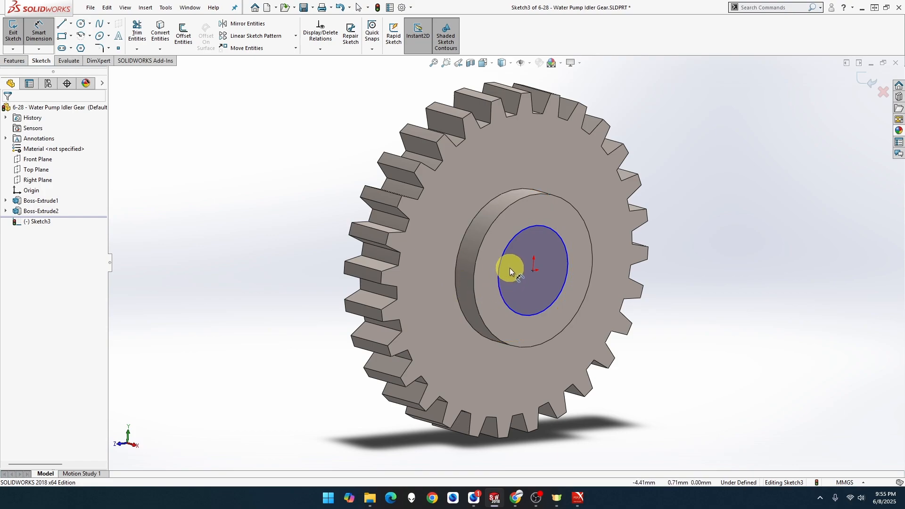
left_click(503, 256)
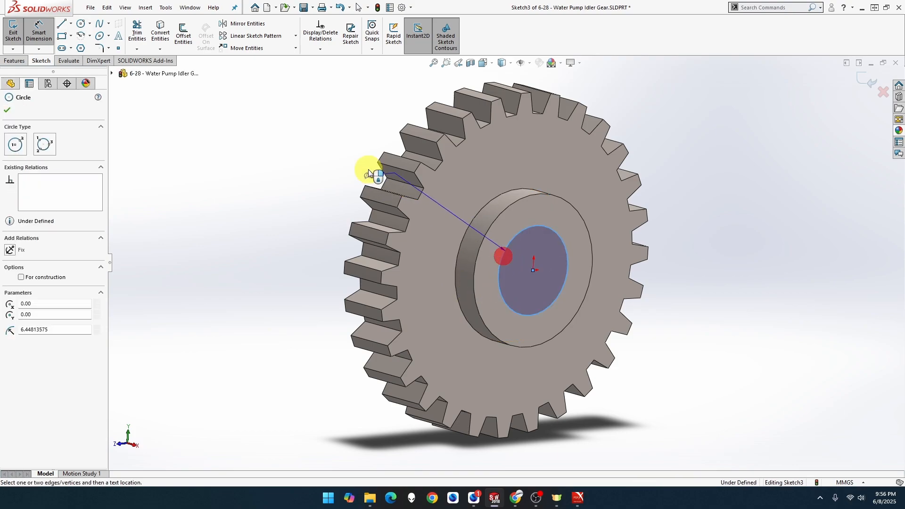
left_click(322, 146)
type("16")
key("Return")
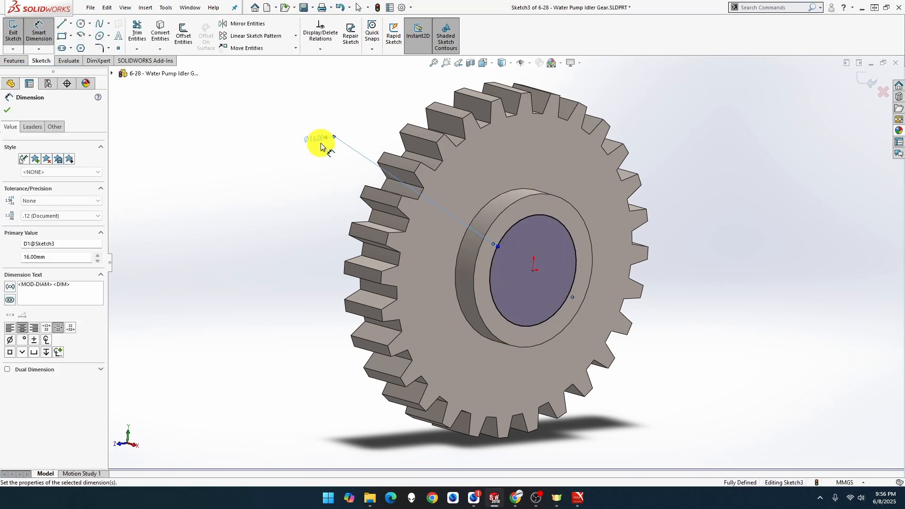
- Cut the 16 mm circle through all of the hub and gear body to form the central bore
left_click(15, 61)
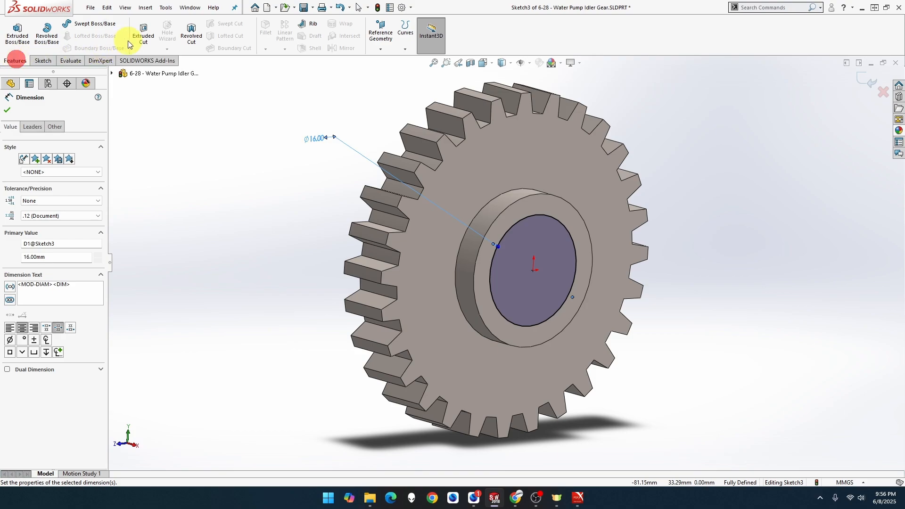
left_click(142, 34)
left_click(63, 167)
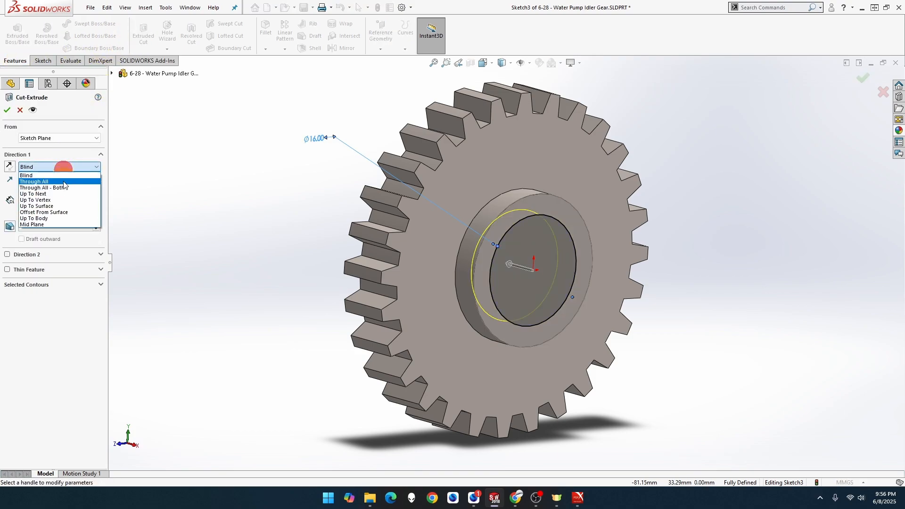
left_click(64, 182)
left_click(7, 110)
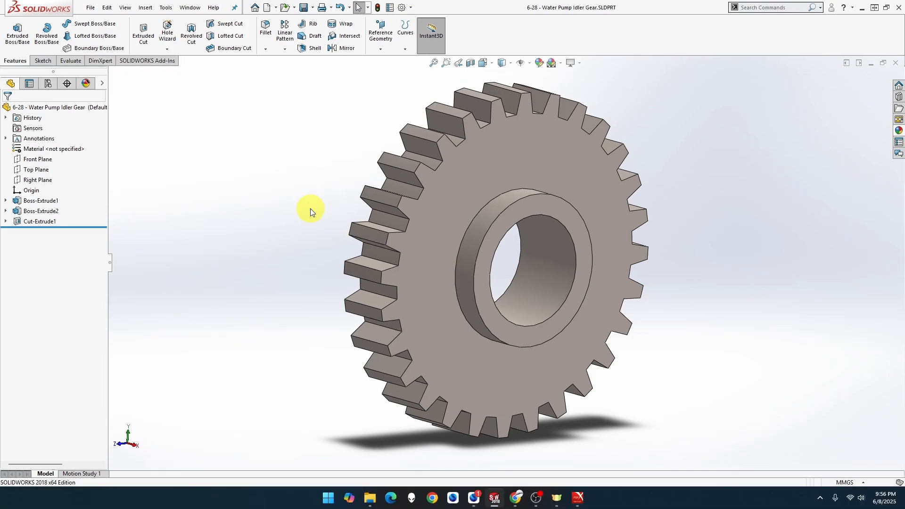
- Create a new part from the Part MMGS template and save it as "6-28 - Water Pump Idler Gear Inner Sleeve.SLDPRT"
key("ctrl+n")
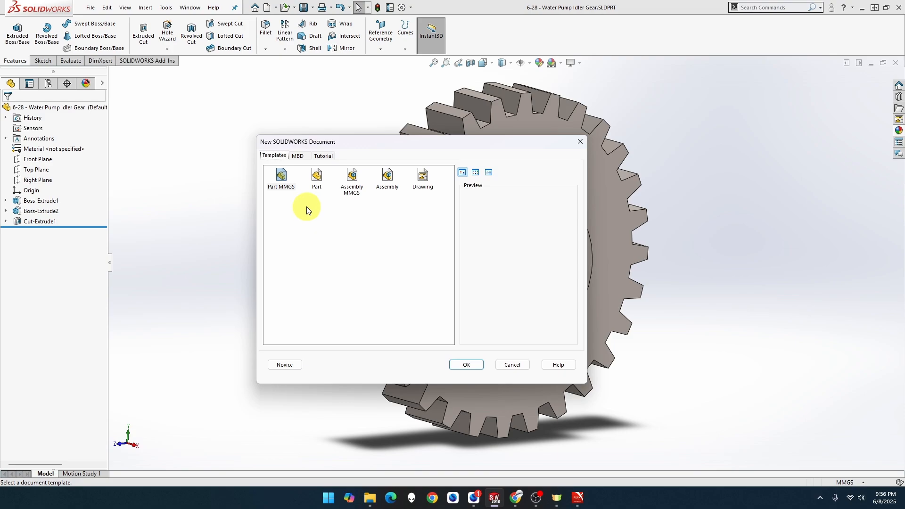
double_click(284, 184)
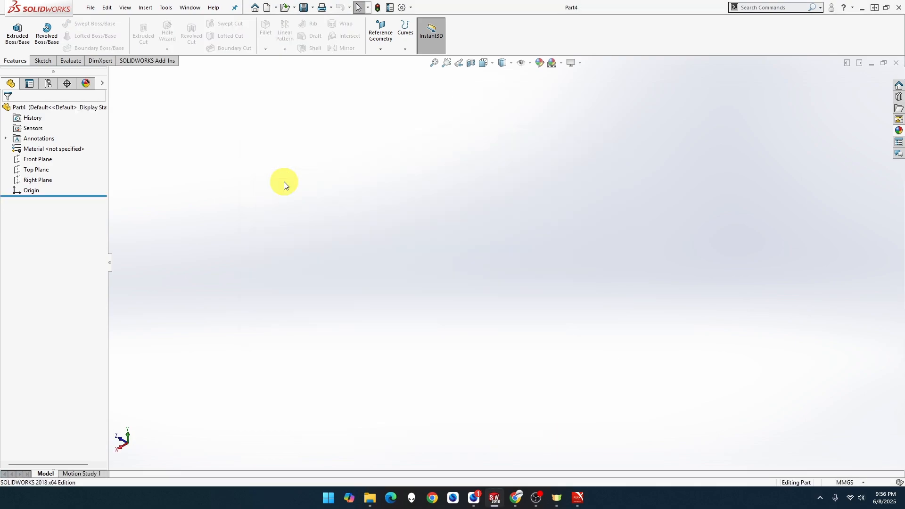
key("ctrl+s")
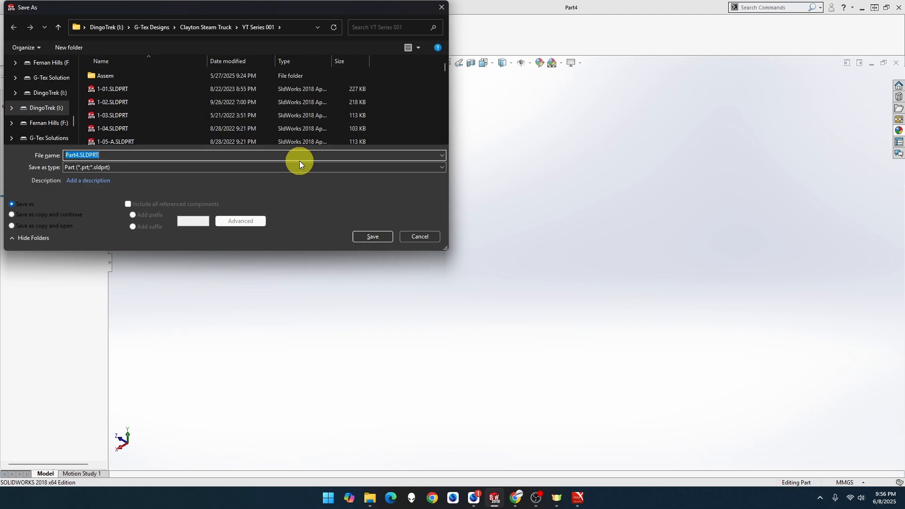
type("6=28")
key("BackSpace")
key("BackSpace")
key("BackSpace")
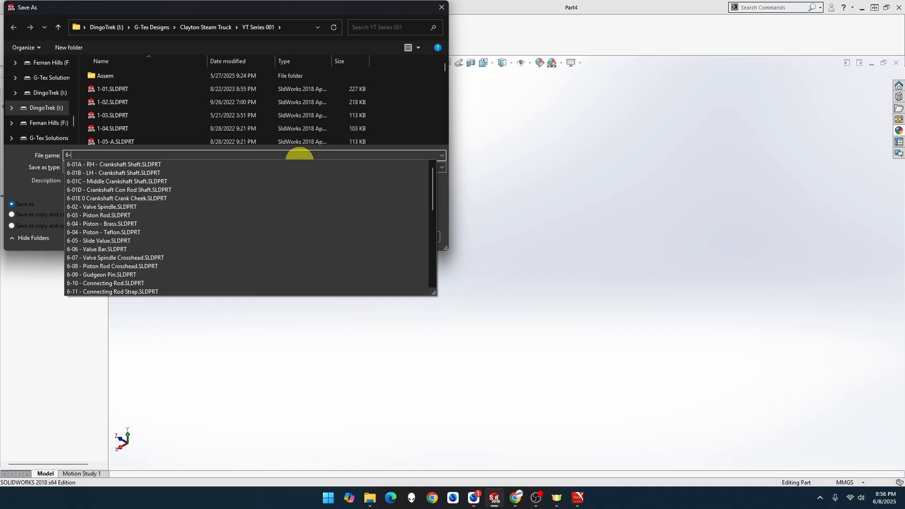
type("-29")
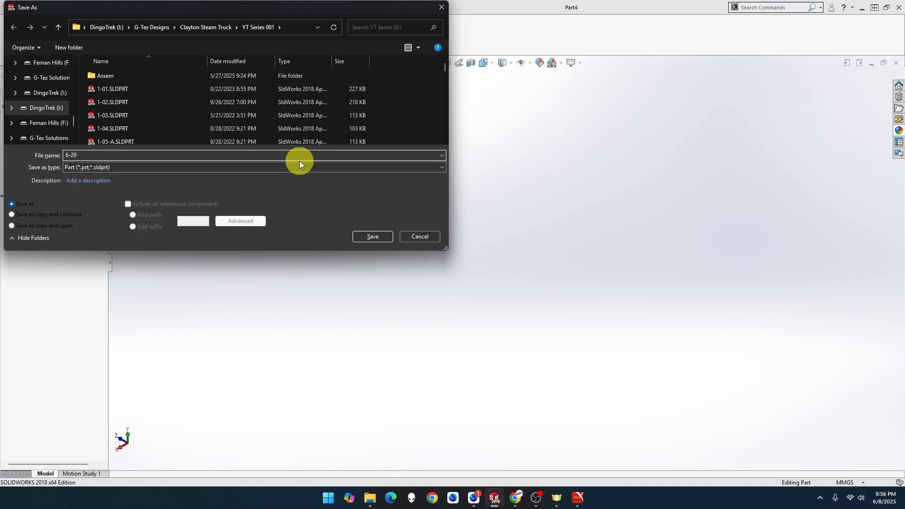
key("BackSpace")
type("8")
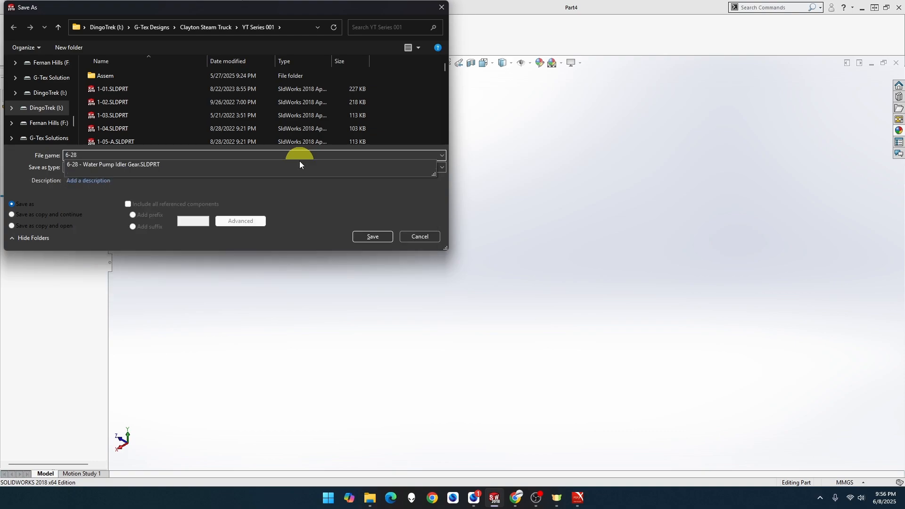
key("Down")
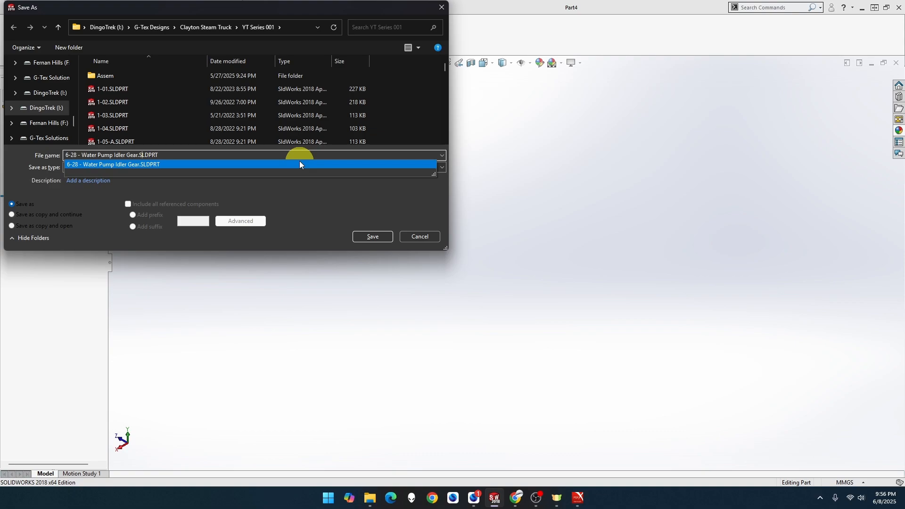
type("Inner Sleeve")
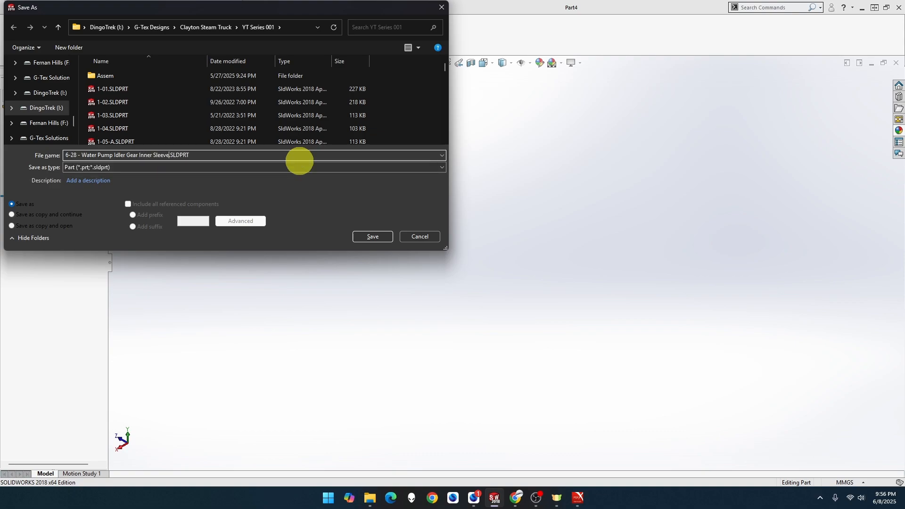
key("Return")
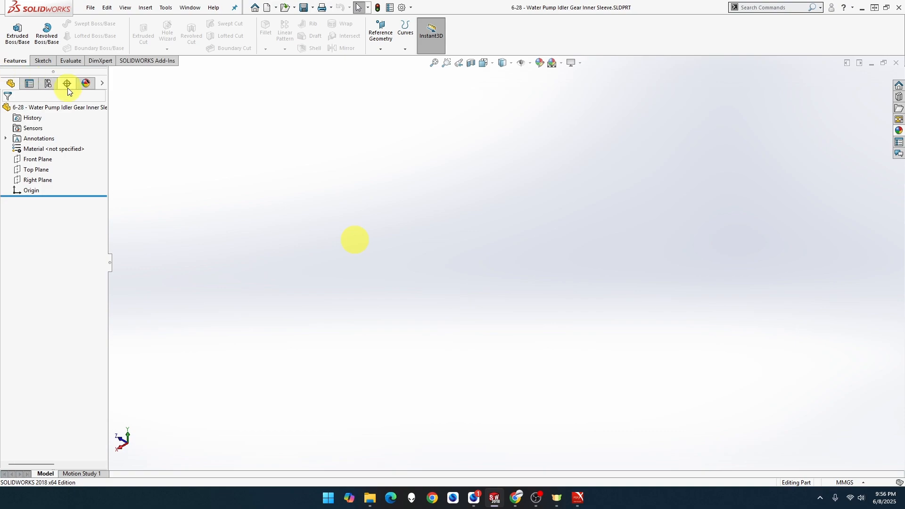
- Start a sketch on the Right Plane and draw two circles centred on the origin, about 41.3 mm and 25.2 mm in radius
right_click(50, 180)
left_click(61, 171)
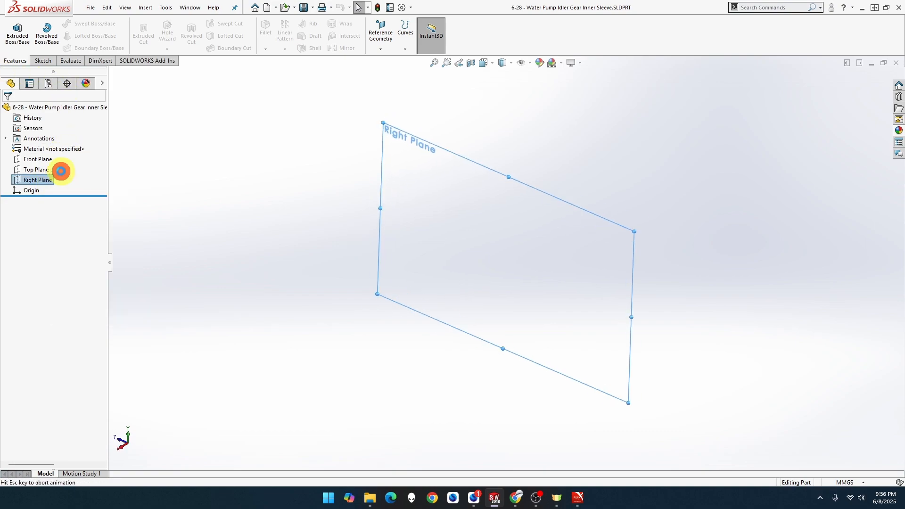
left_click(82, 25)
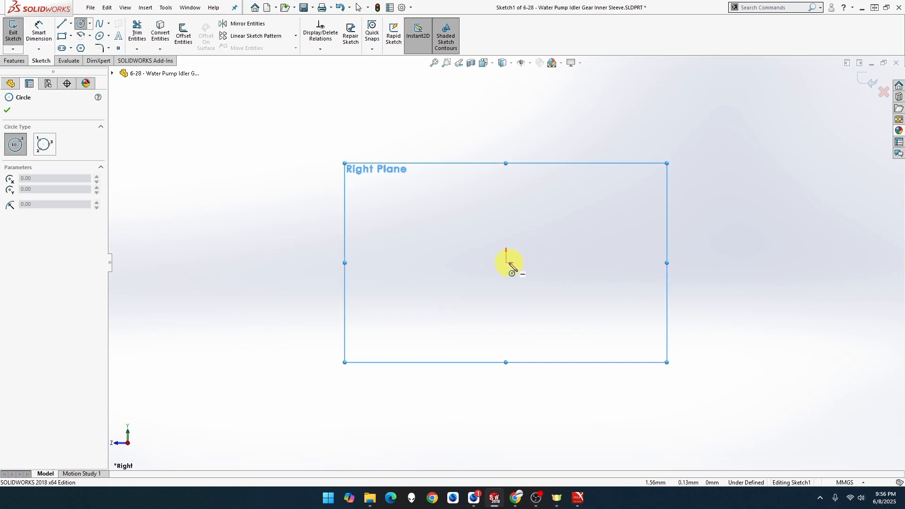
left_click(507, 264)
left_click(556, 206)
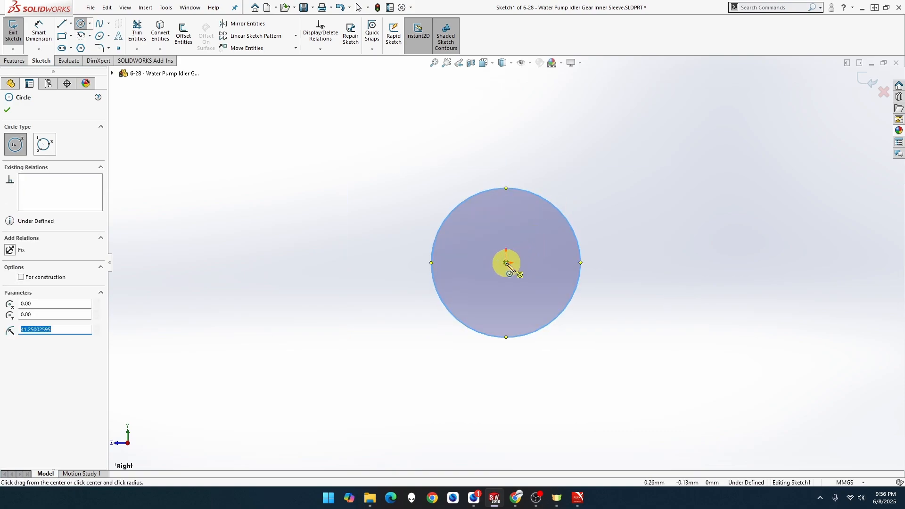
left_click(507, 263)
left_click(535, 228)
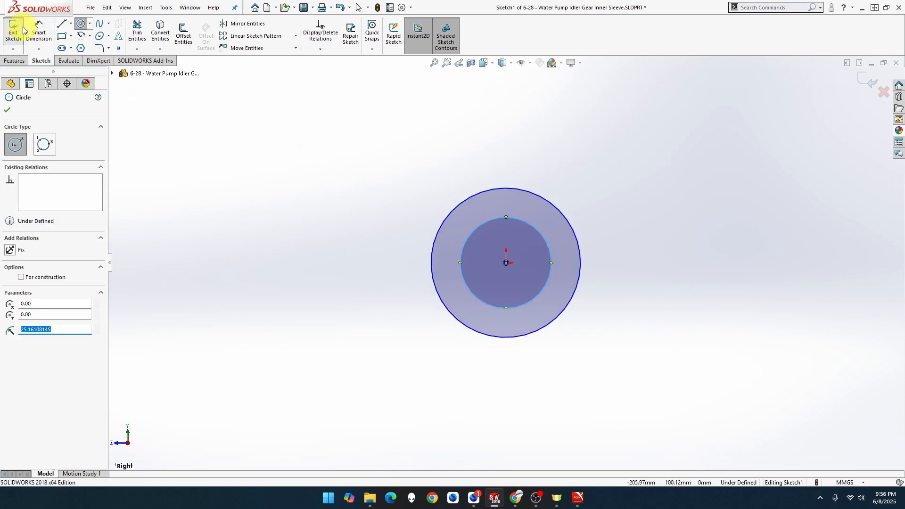
- Dimension the outer circle's diameter as 16 mm and the inner circle's diameter as 13 mm
left_click(42, 39)
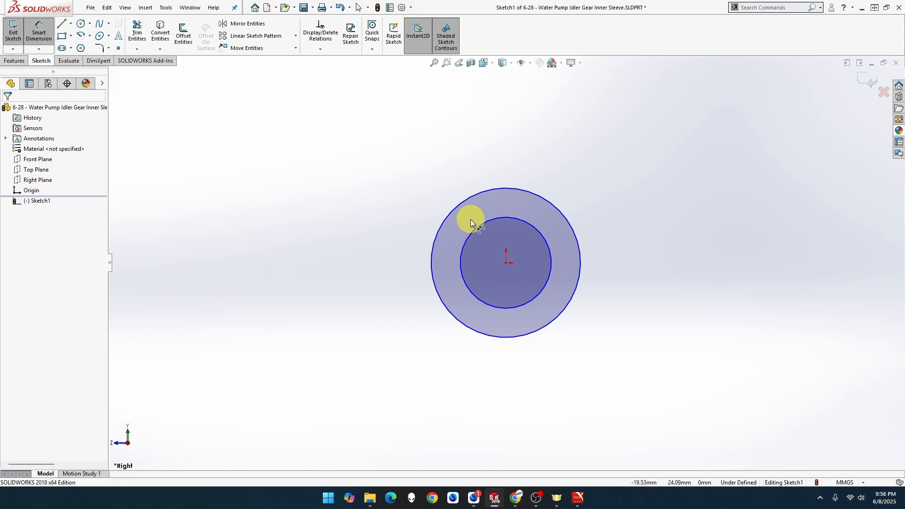
left_click(474, 197)
left_click(394, 142)
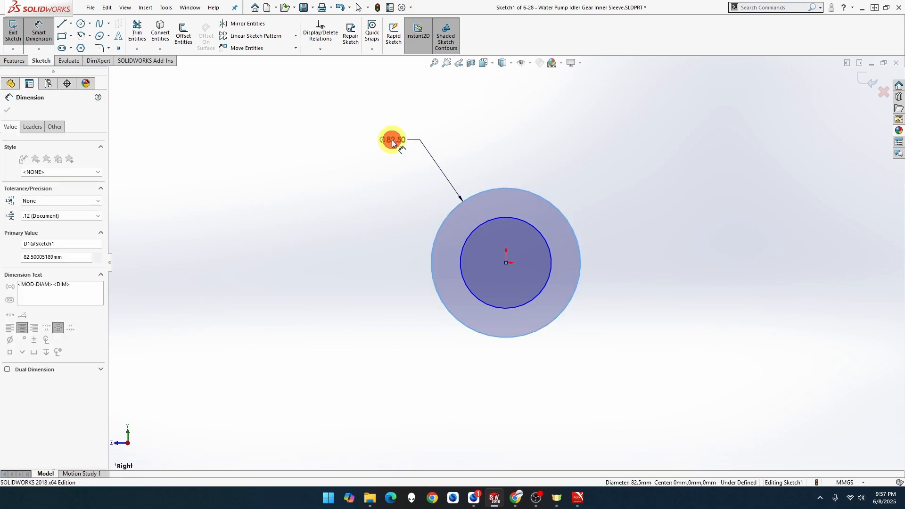
type("16")
key("Return")
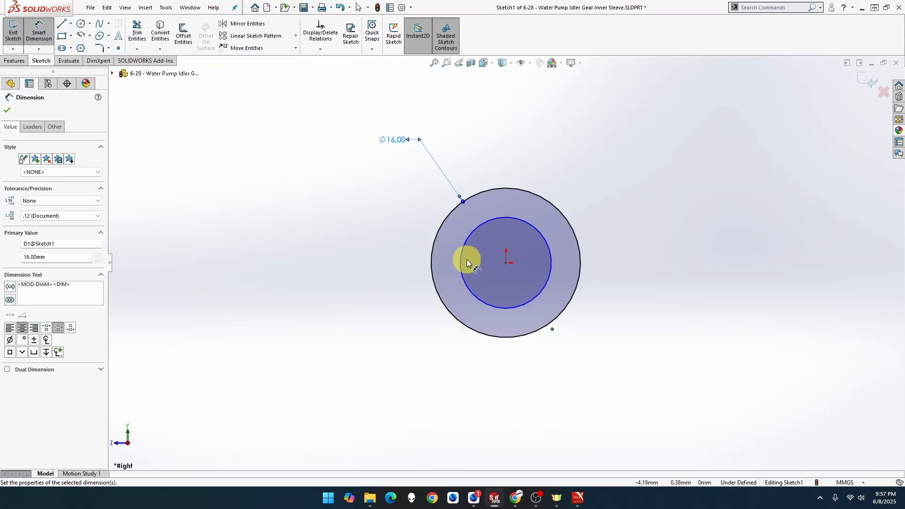
left_click(464, 257)
left_click(394, 167)
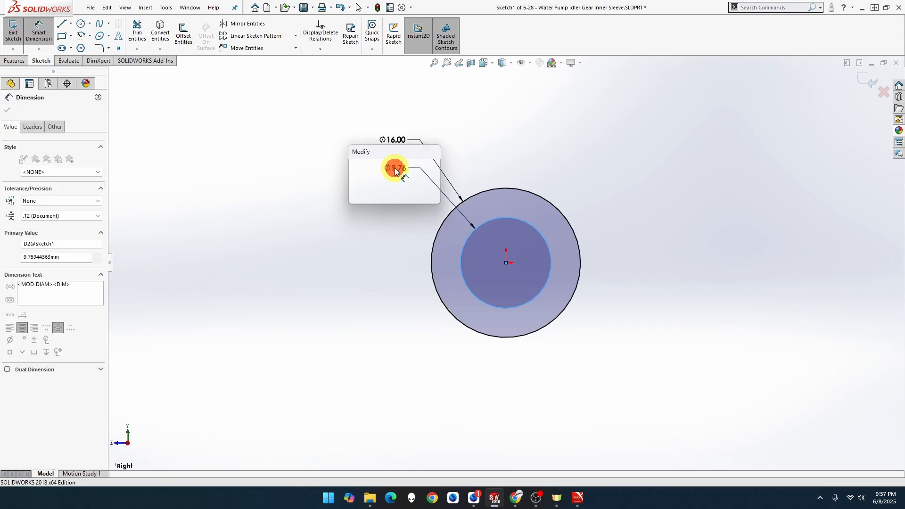
type("13")
key("Return")
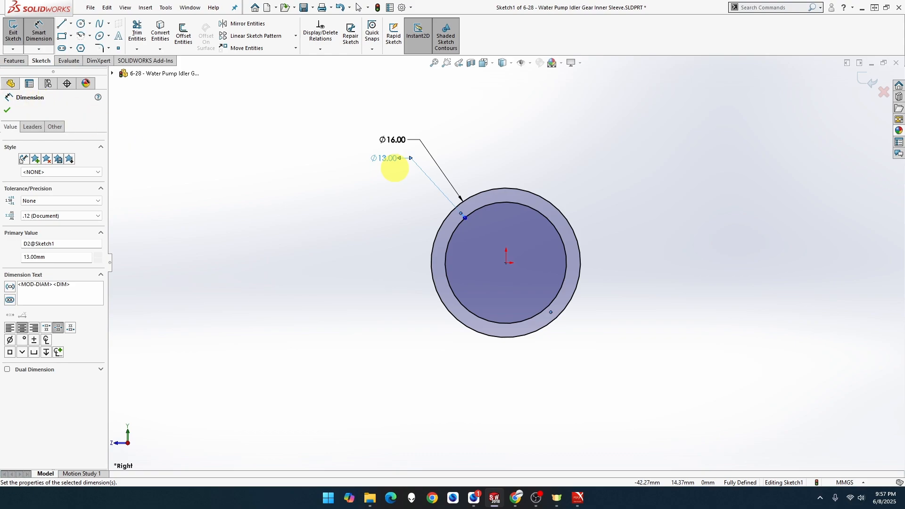
- Extrude the ring profile 12 mm using the Mid Plane end condition to form the sleeve
left_click(14, 60)
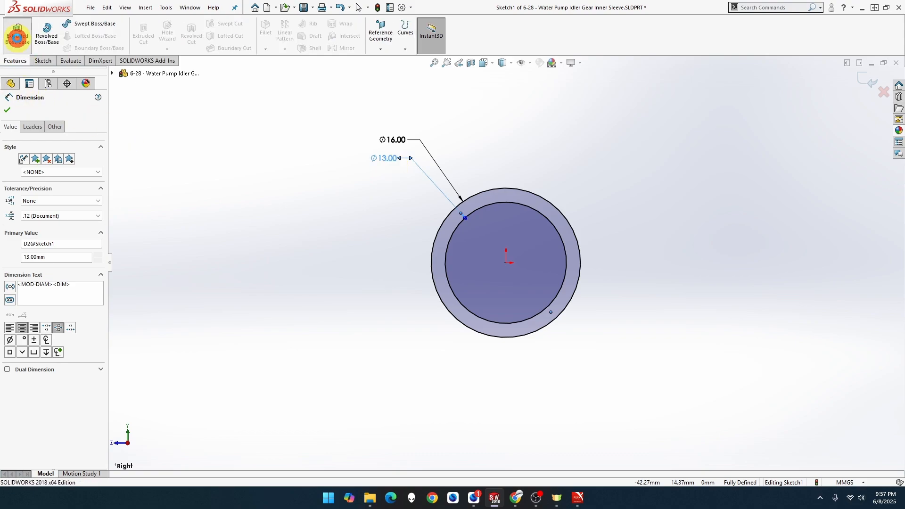
left_click(17, 37)
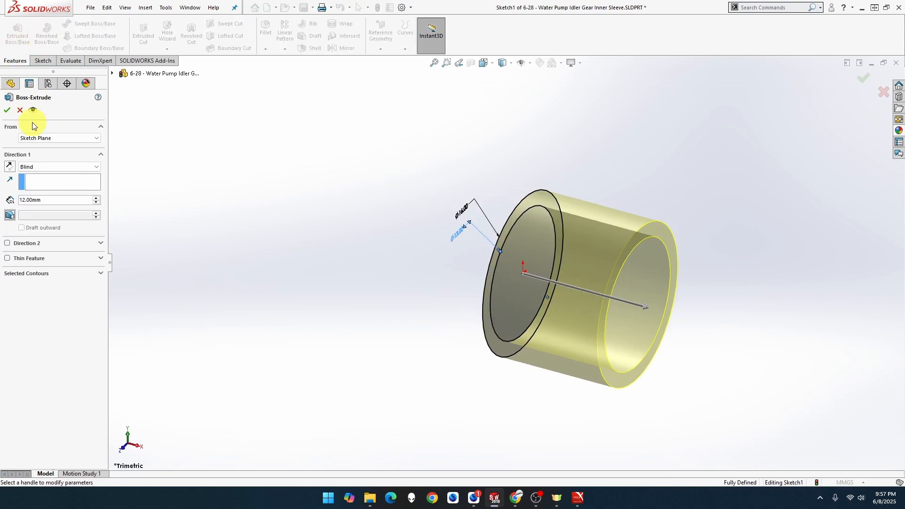
left_click(61, 167)
left_click(62, 206)
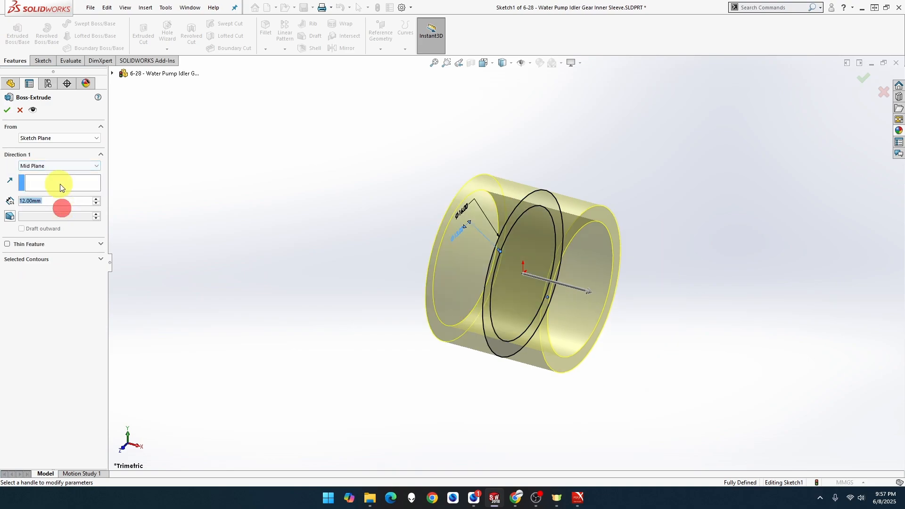
left_click(7, 111)
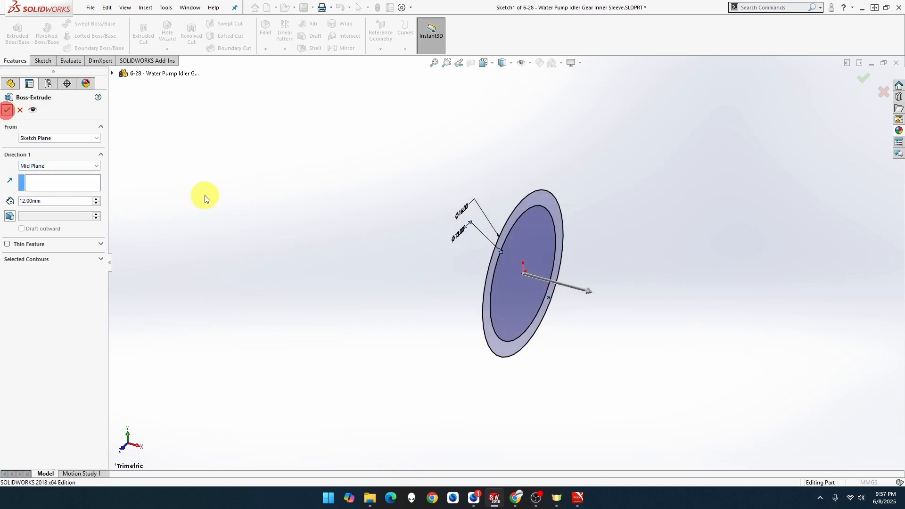
left_click(386, 254)
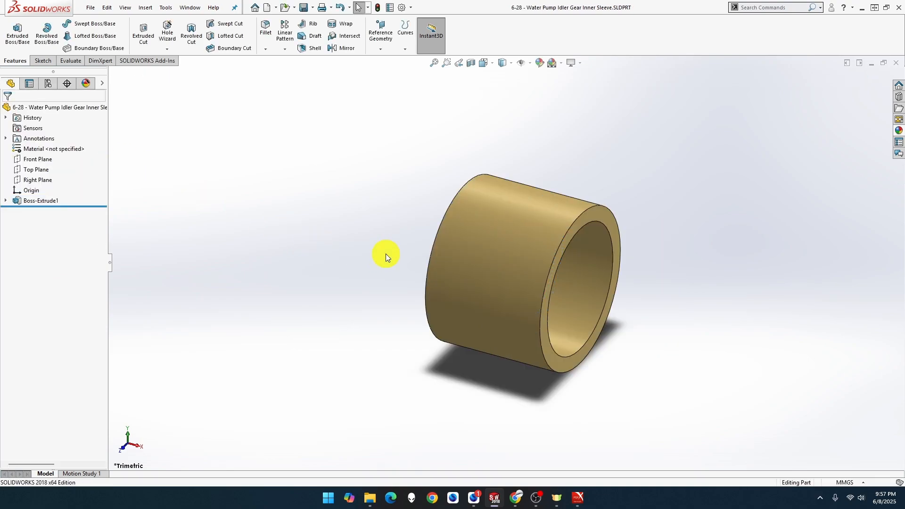
- Create a new assembly from the Assembly MMGS template and place the 6-28 Water Pump Idler Gear as its first component
key("ctrl+n")
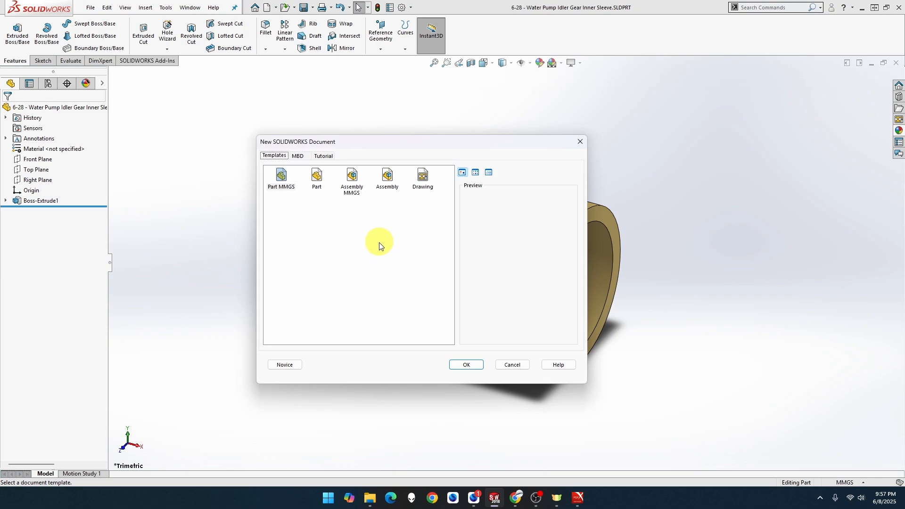
left_click(351, 179)
double_click(352, 179)
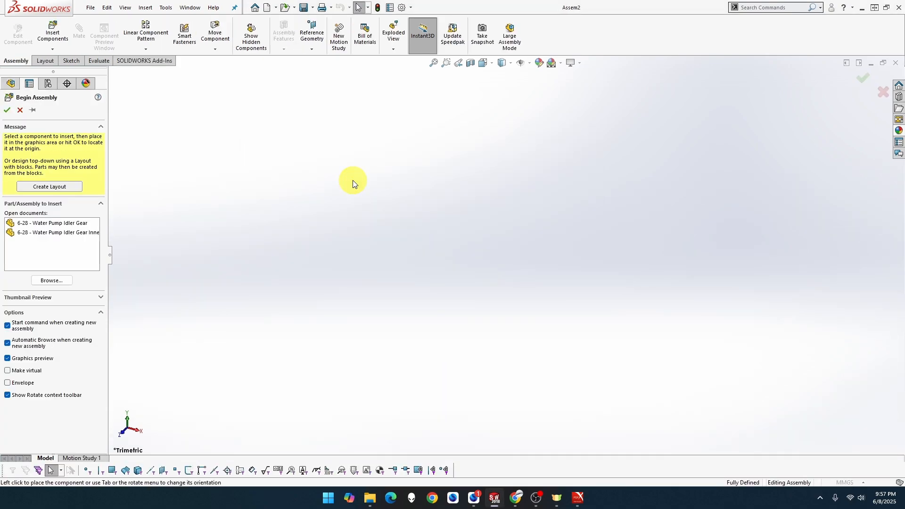
left_click(52, 223)
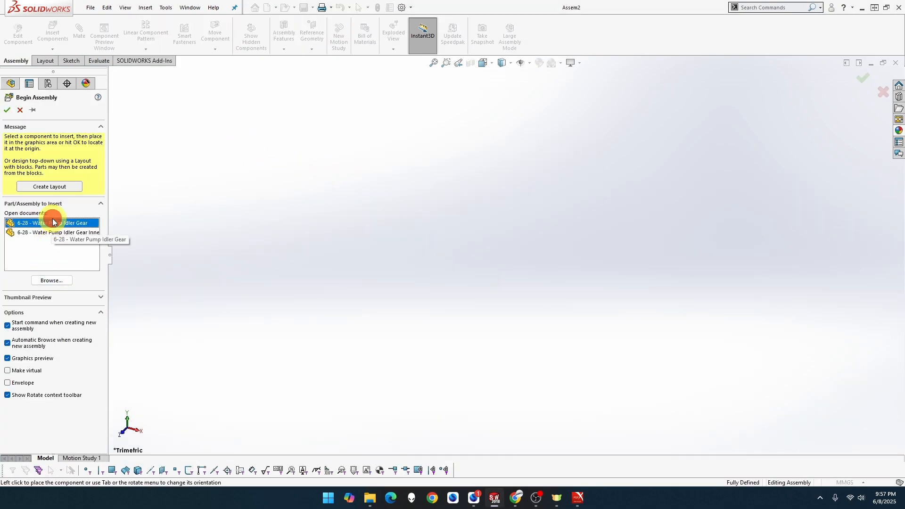
left_click(384, 242)
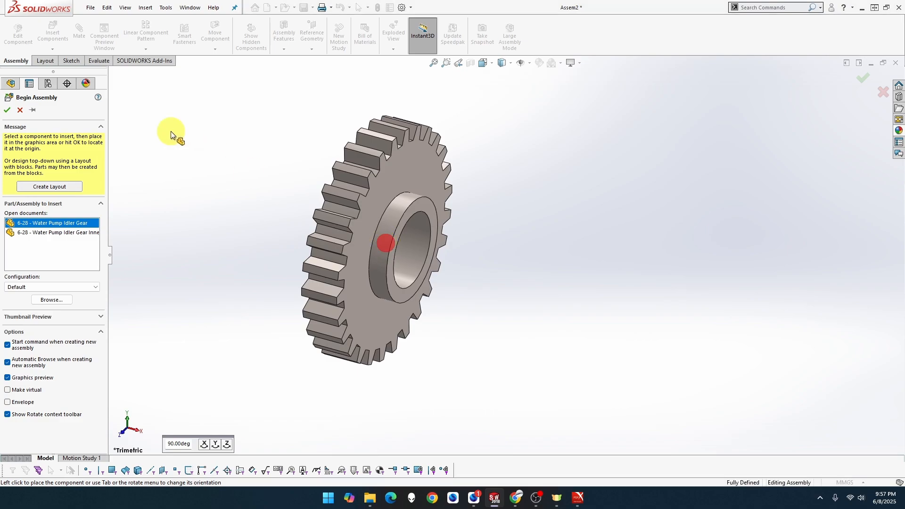
- Insert the 6-28 Water Pump Idler Gear Inner Sleeve into the assembly and place it beside the gear's hub
left_click(52, 31)
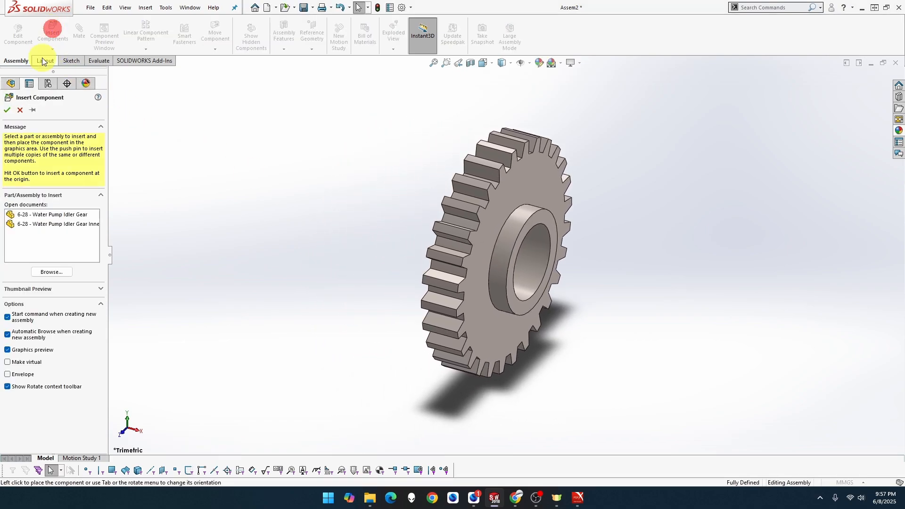
left_click(66, 224)
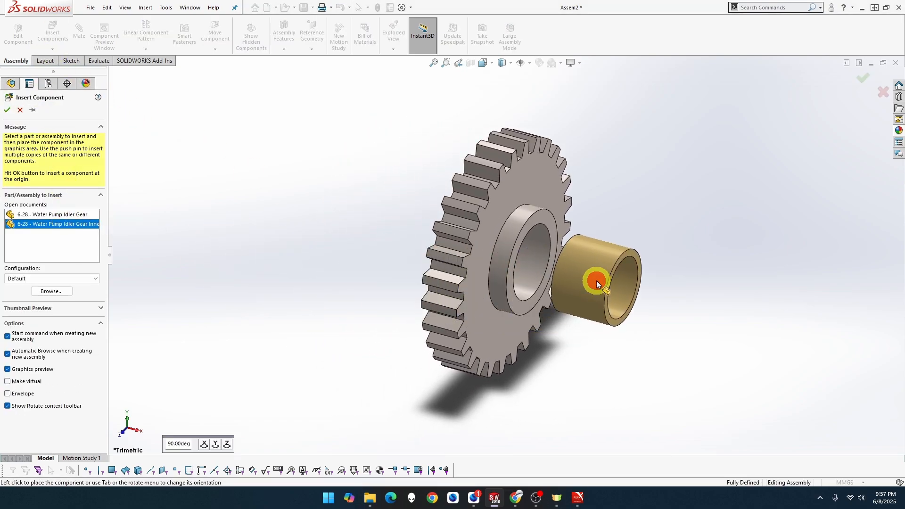
left_click(597, 281)
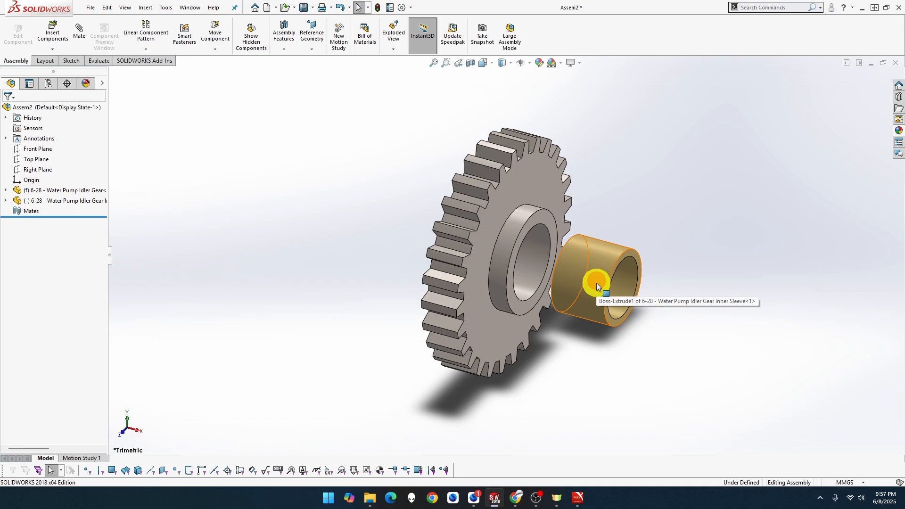
- Add a concentric mate between the gear's bore and the sleeve's outer cylindrical face
scroll(570, 262, "down", 3)
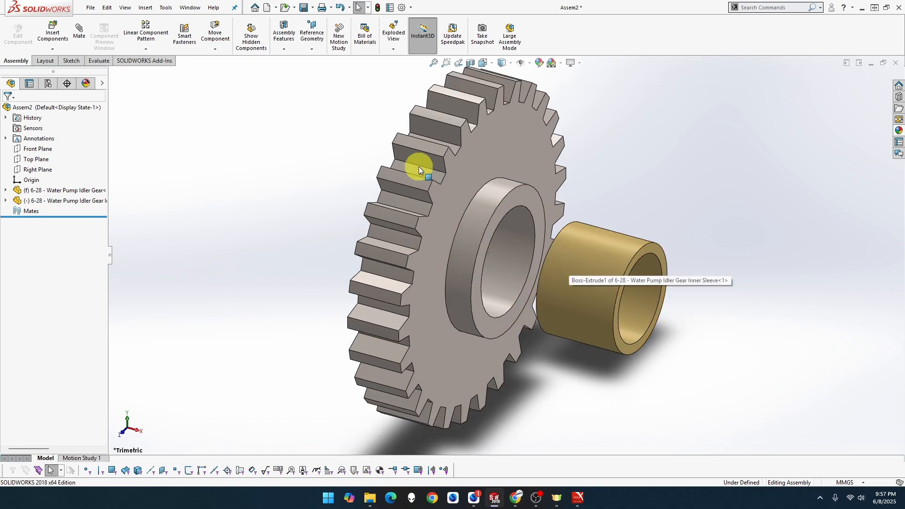
left_click(79, 31)
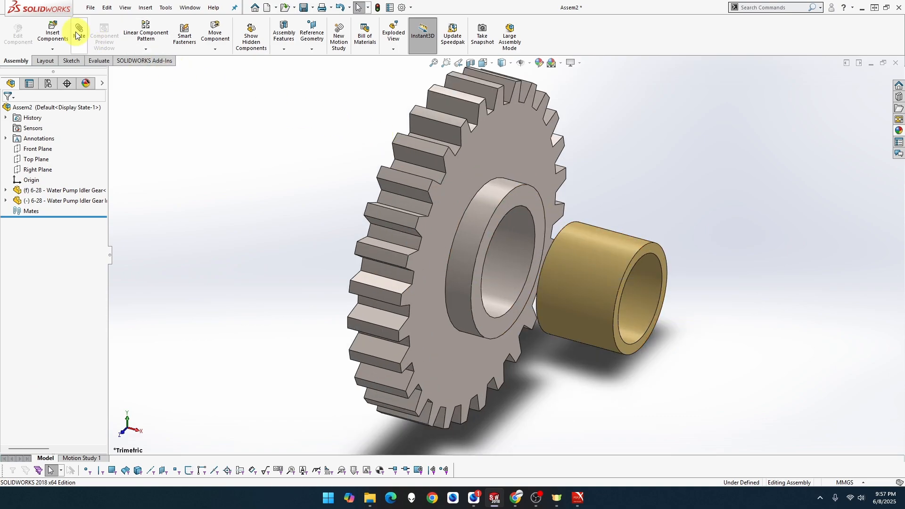
left_click(493, 261)
left_click(564, 286)
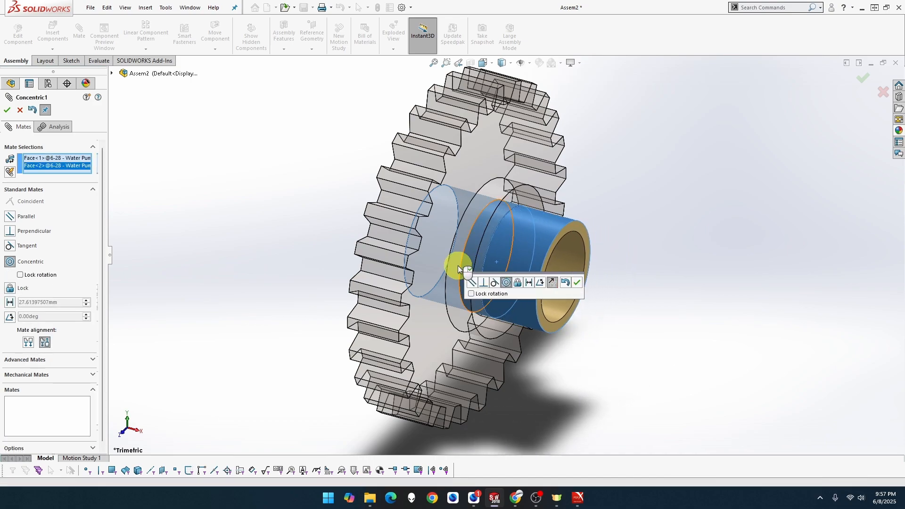
left_click(578, 283)
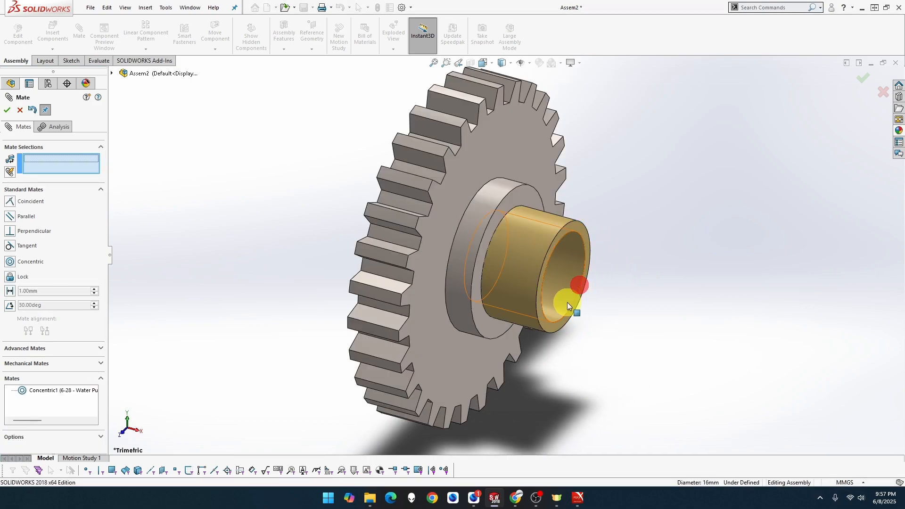
- Add a coincident mate between the sleeve's ring-shaped end face and the end face of the gear's hub
left_click(556, 324)
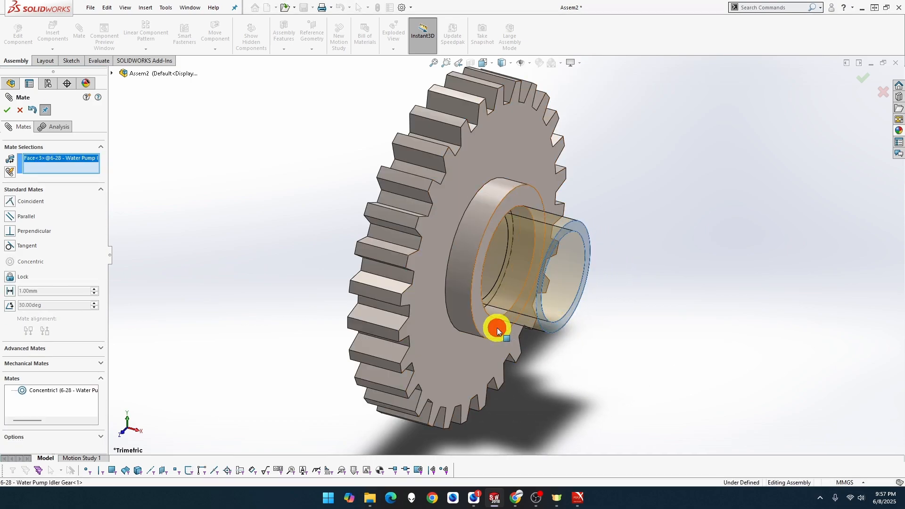
left_click(498, 327)
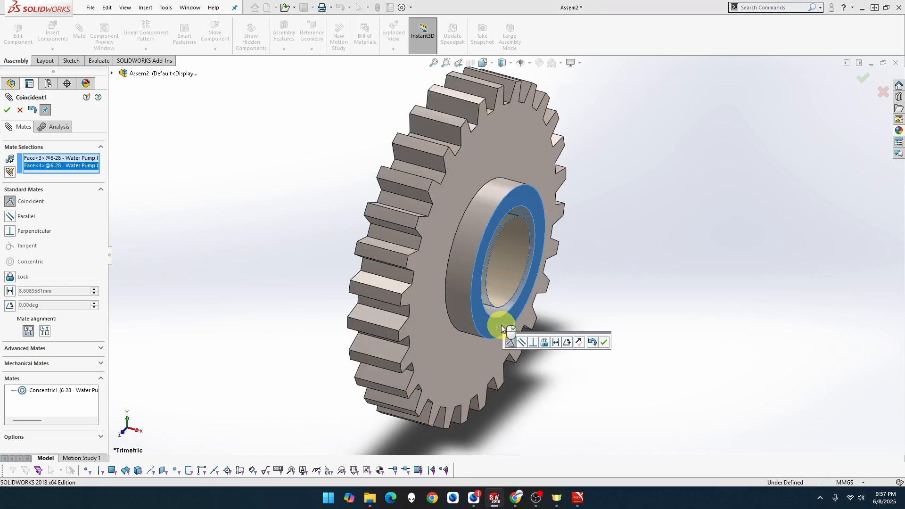
left_click(603, 343)
middle_click_drag(595, 345, 582, 328)
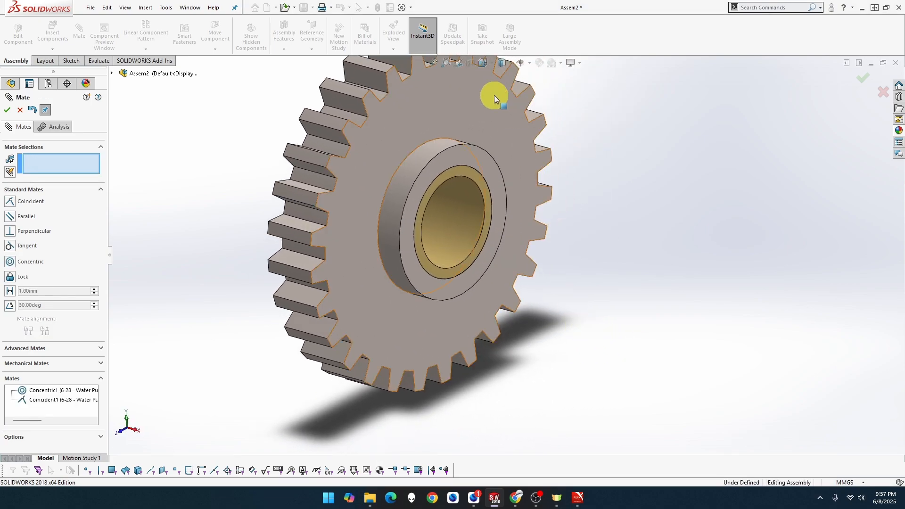
left_click(444, 65)
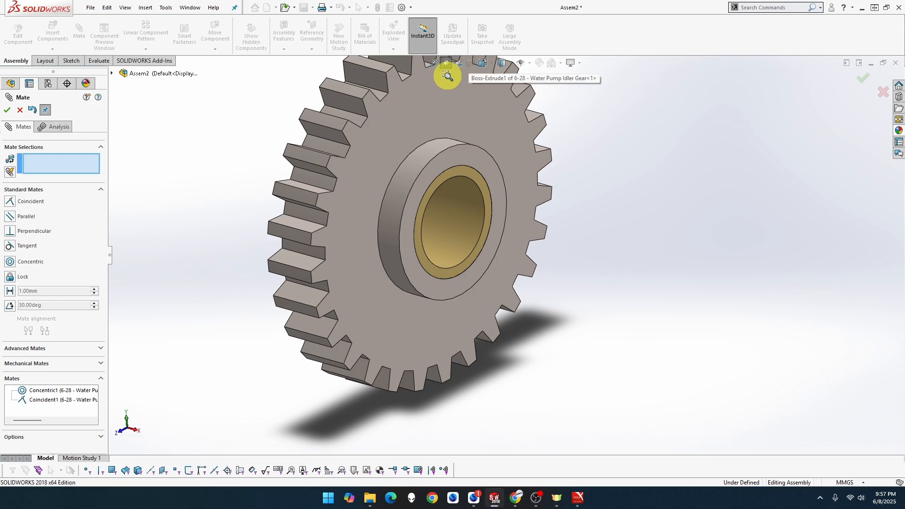
left_click(448, 67)
left_click(434, 63)
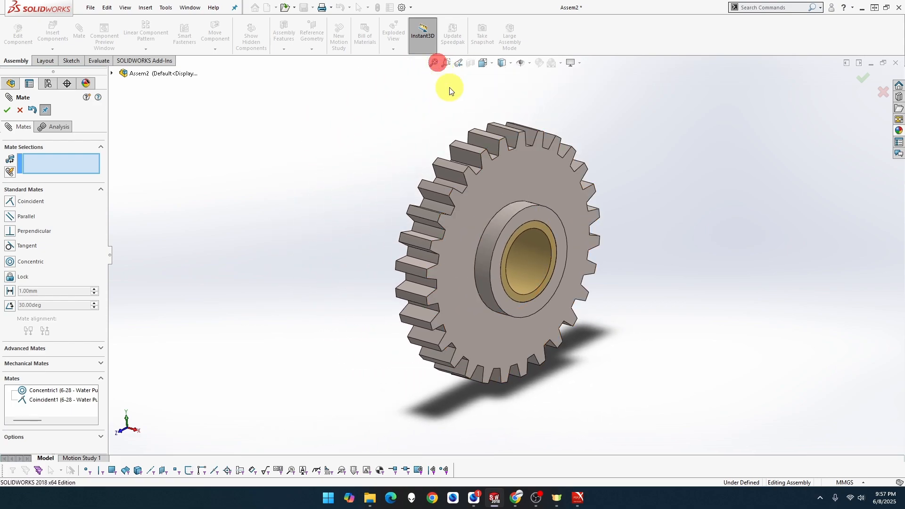